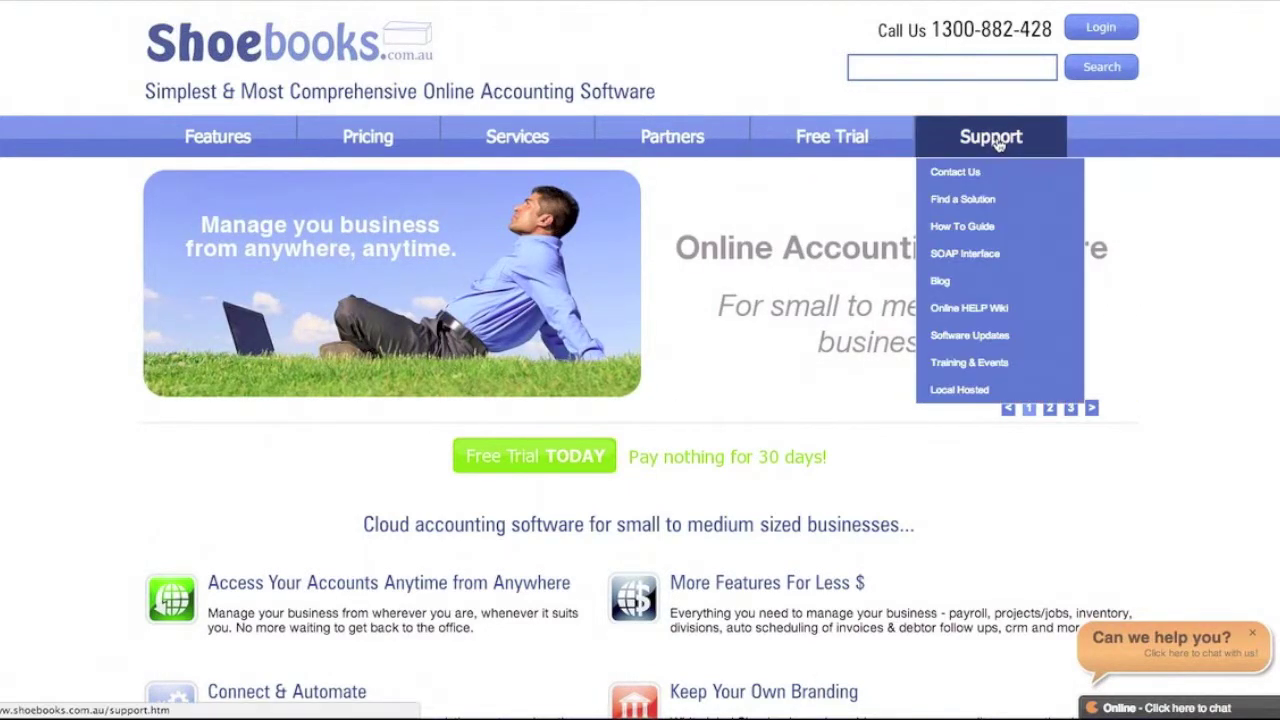
Open the support request site from the Support services page, search its knowledge base for "logo" and view the "Adding a logo" article.
click(993, 140)
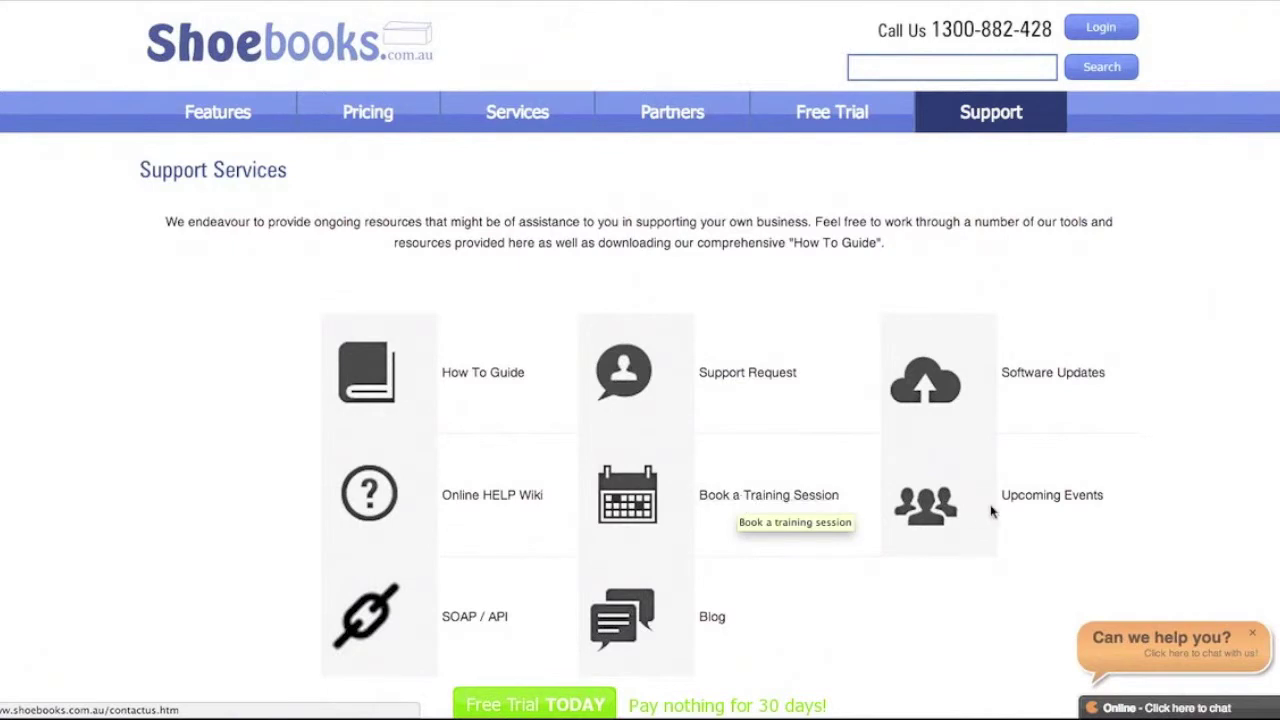
click(749, 378)
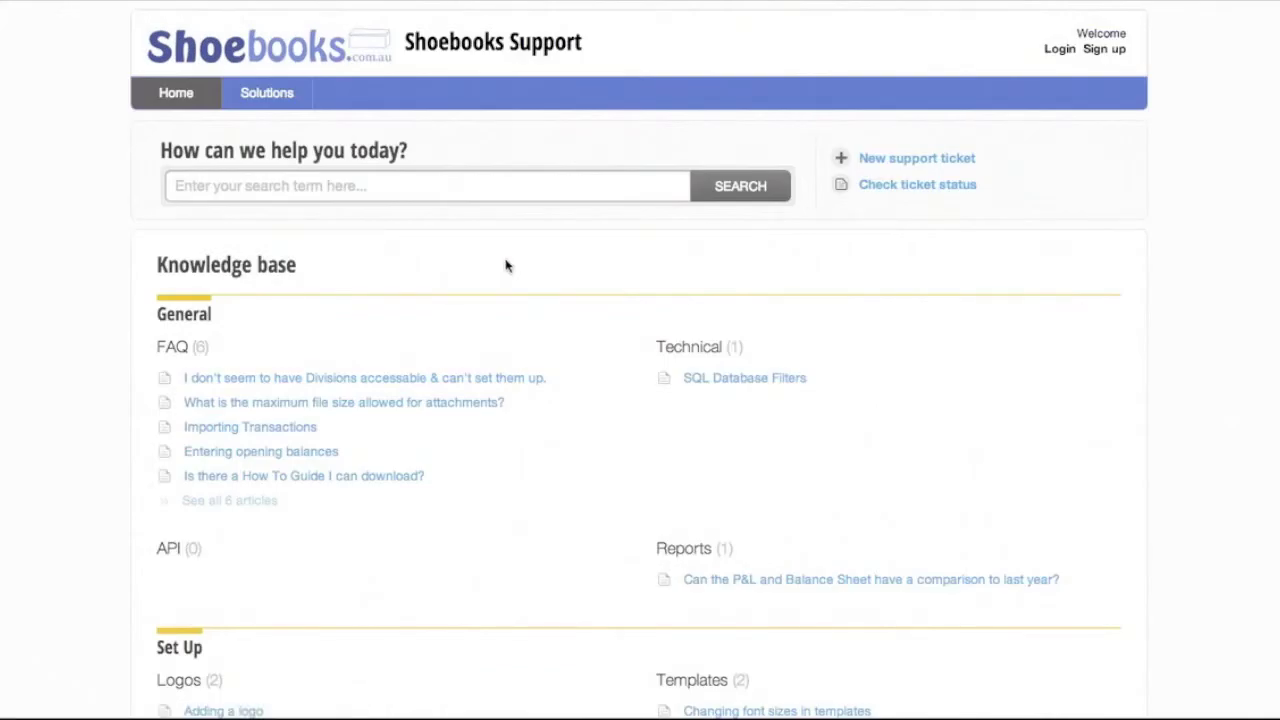
click(312, 190)
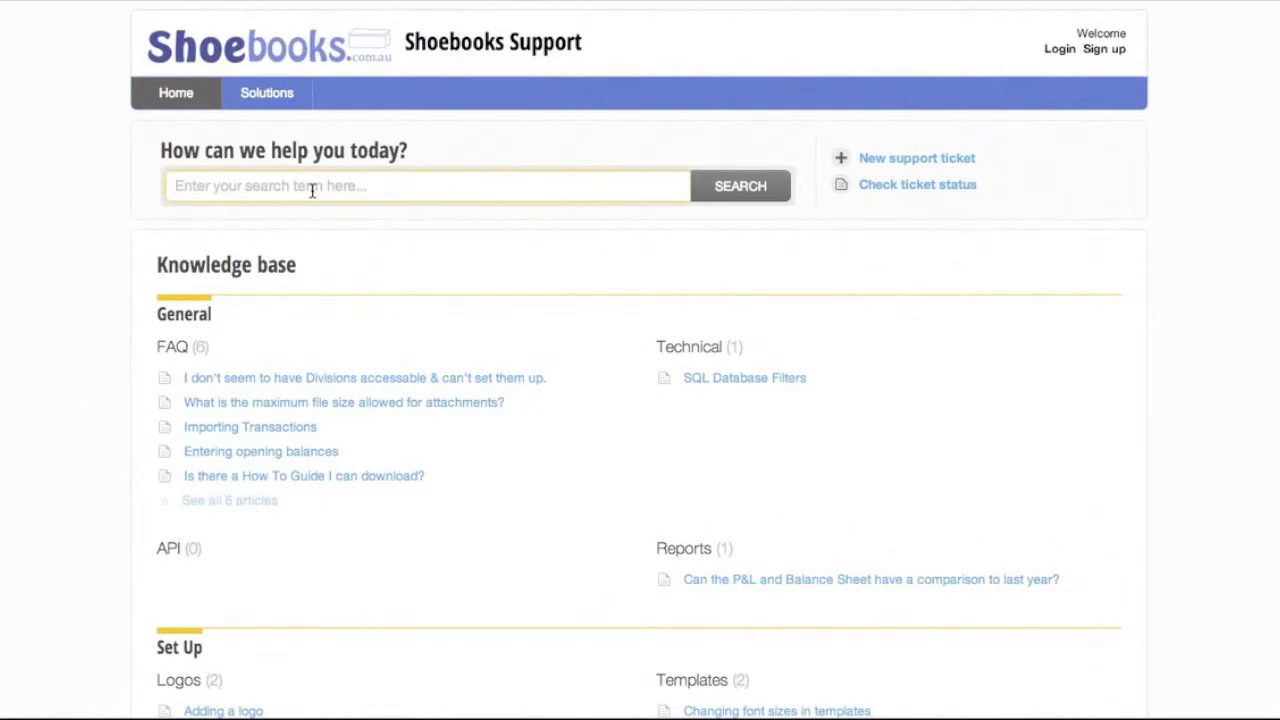
text(logo)
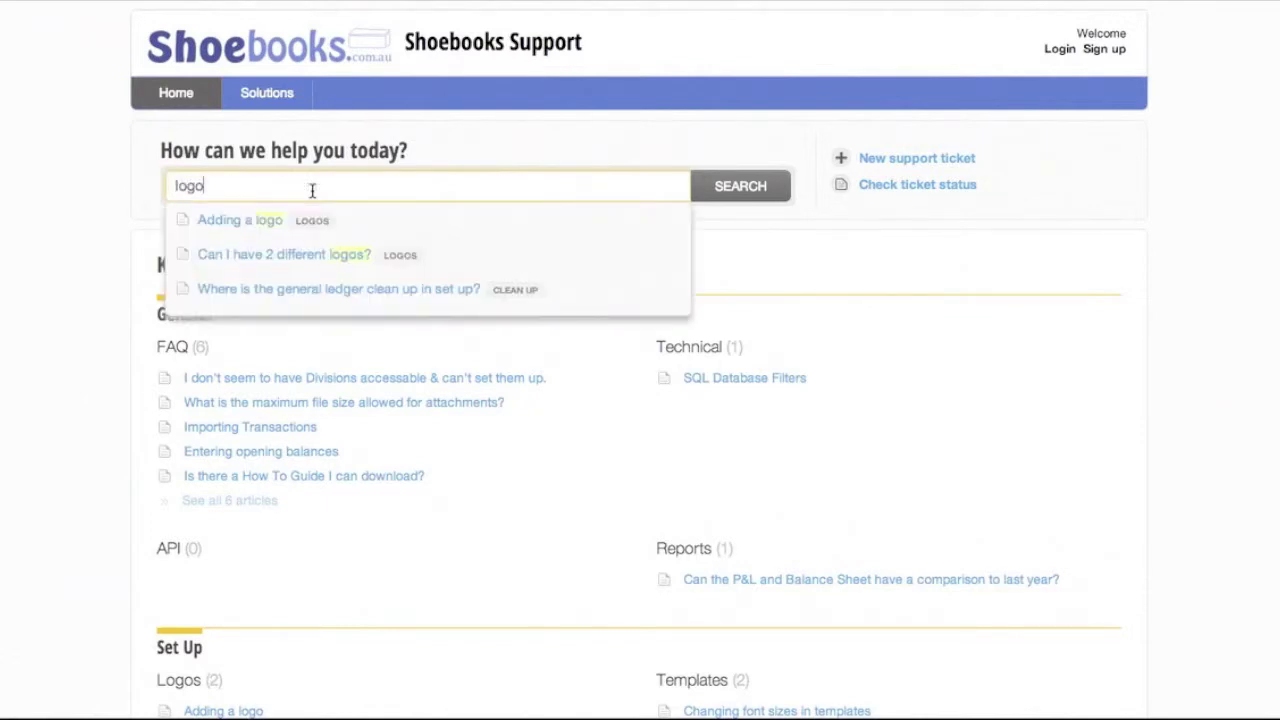
click(233, 221)
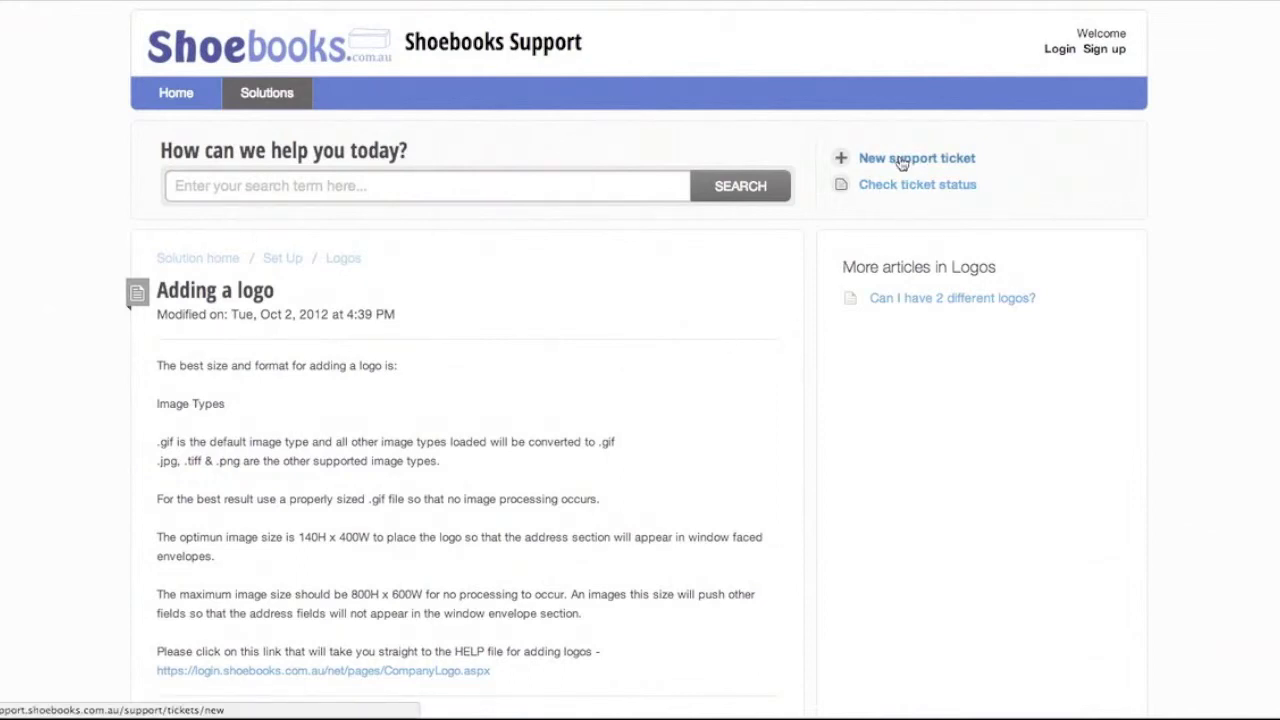
Return to the Shoebooks home page, log in as administrator with the saved credentials and open the HelpFiles database.
click(44, 1)
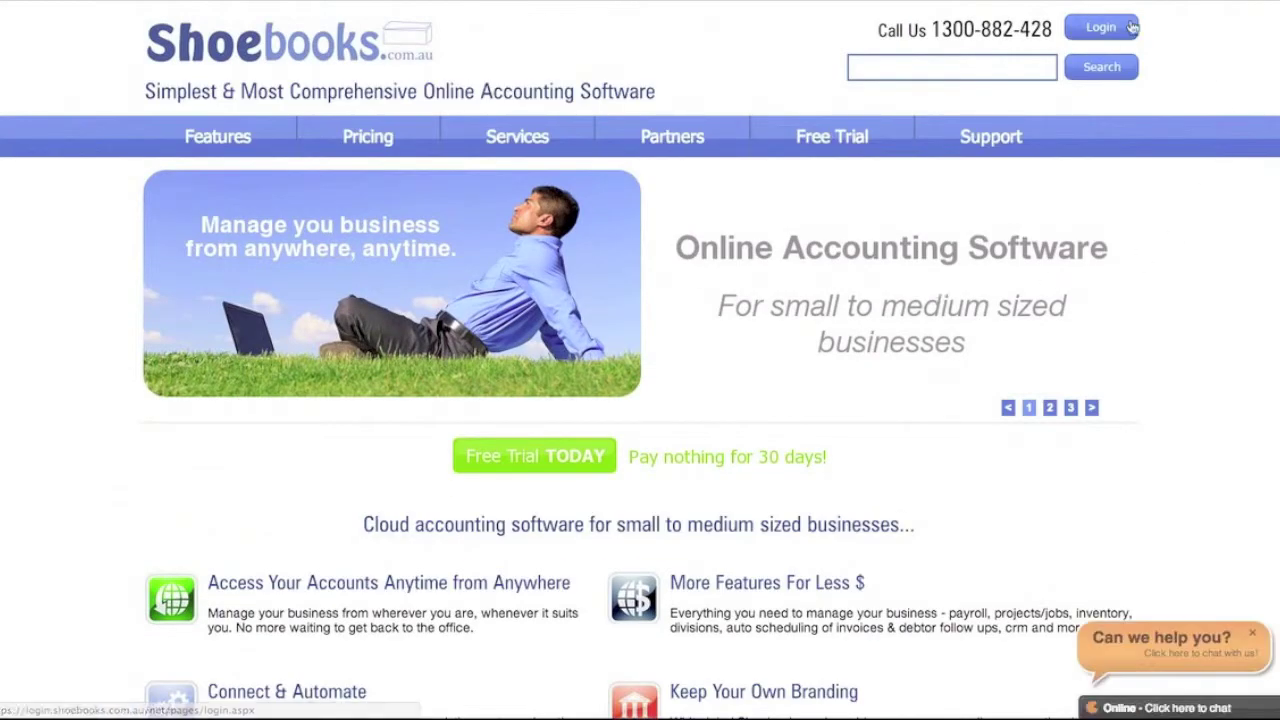
click(1100, 28)
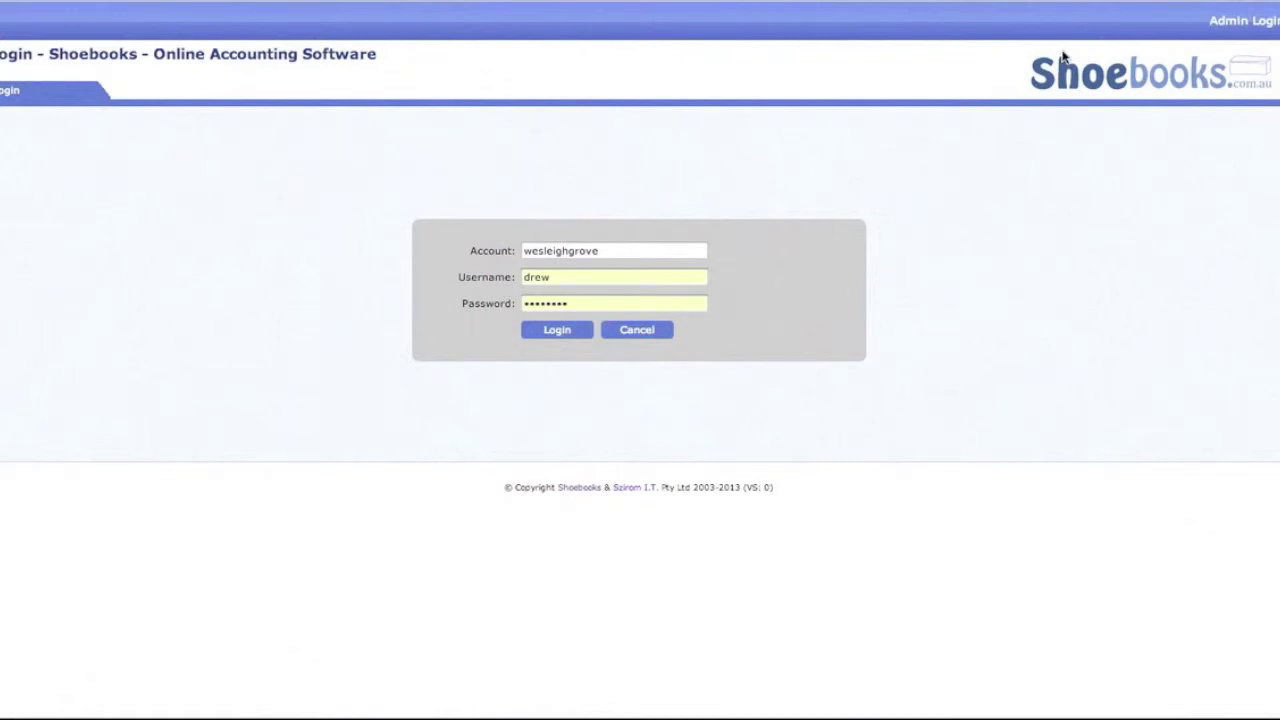
click(1239, 24)
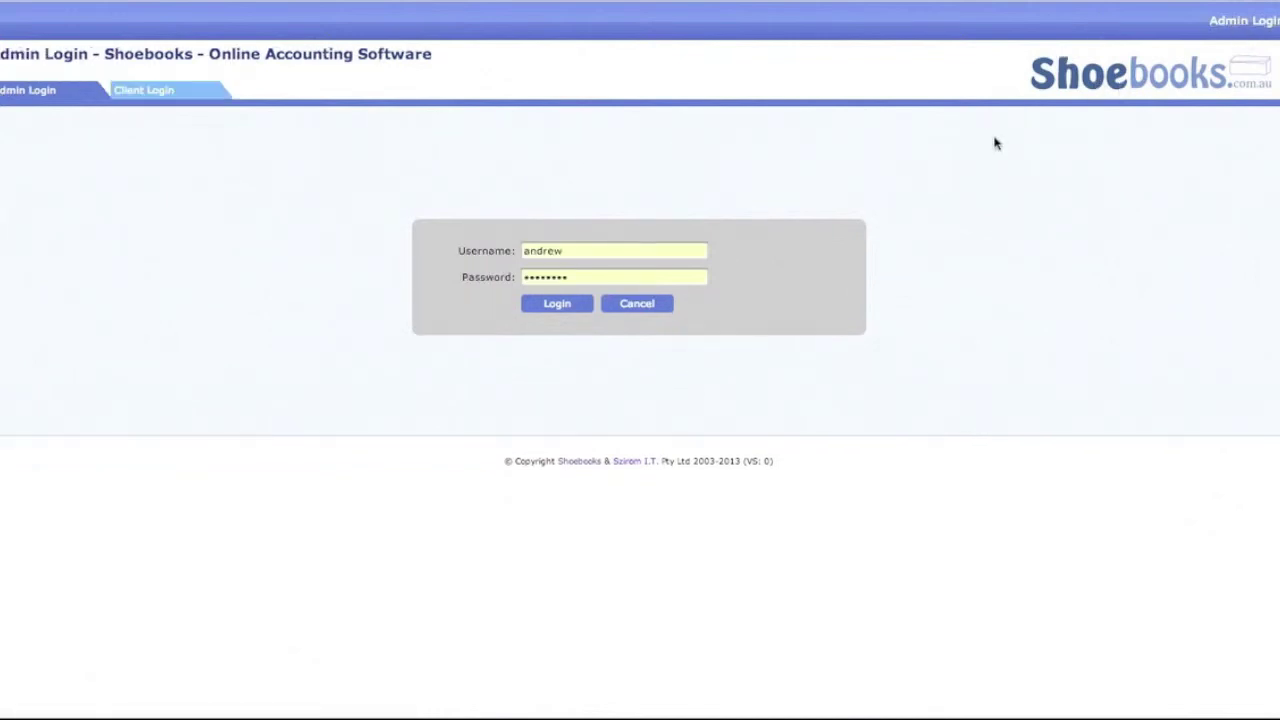
click(553, 308)
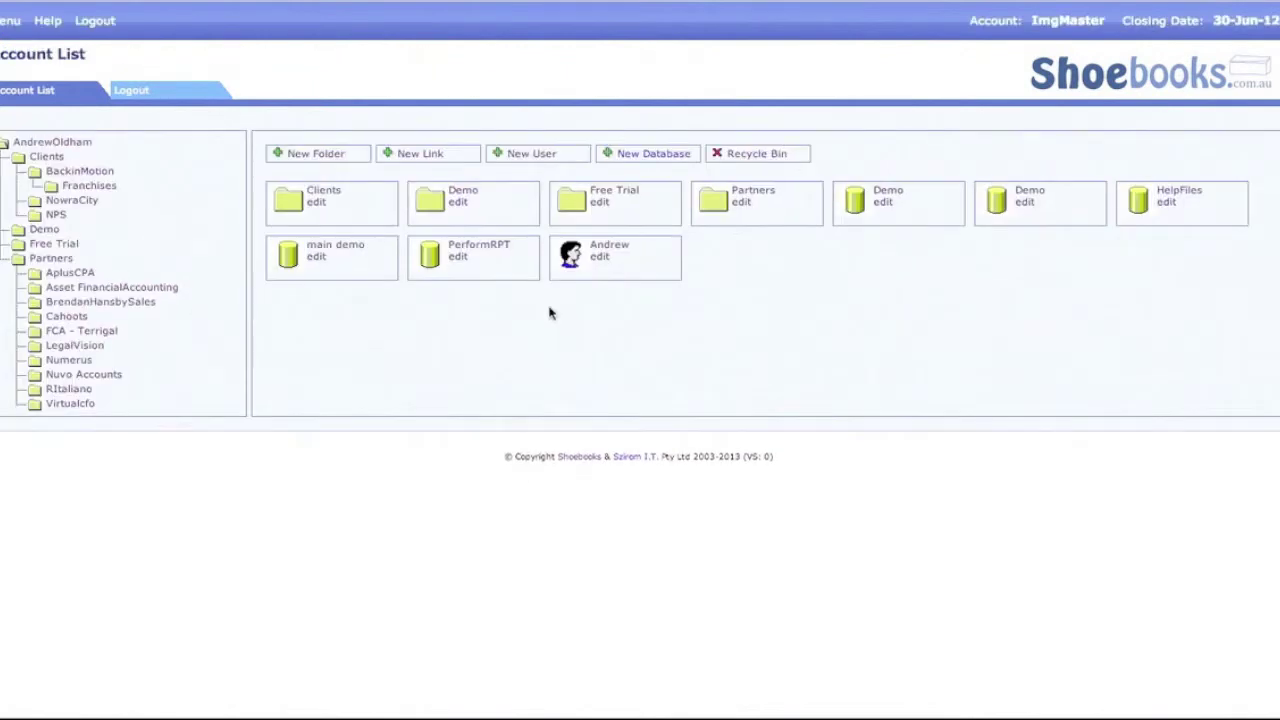
click(1177, 194)
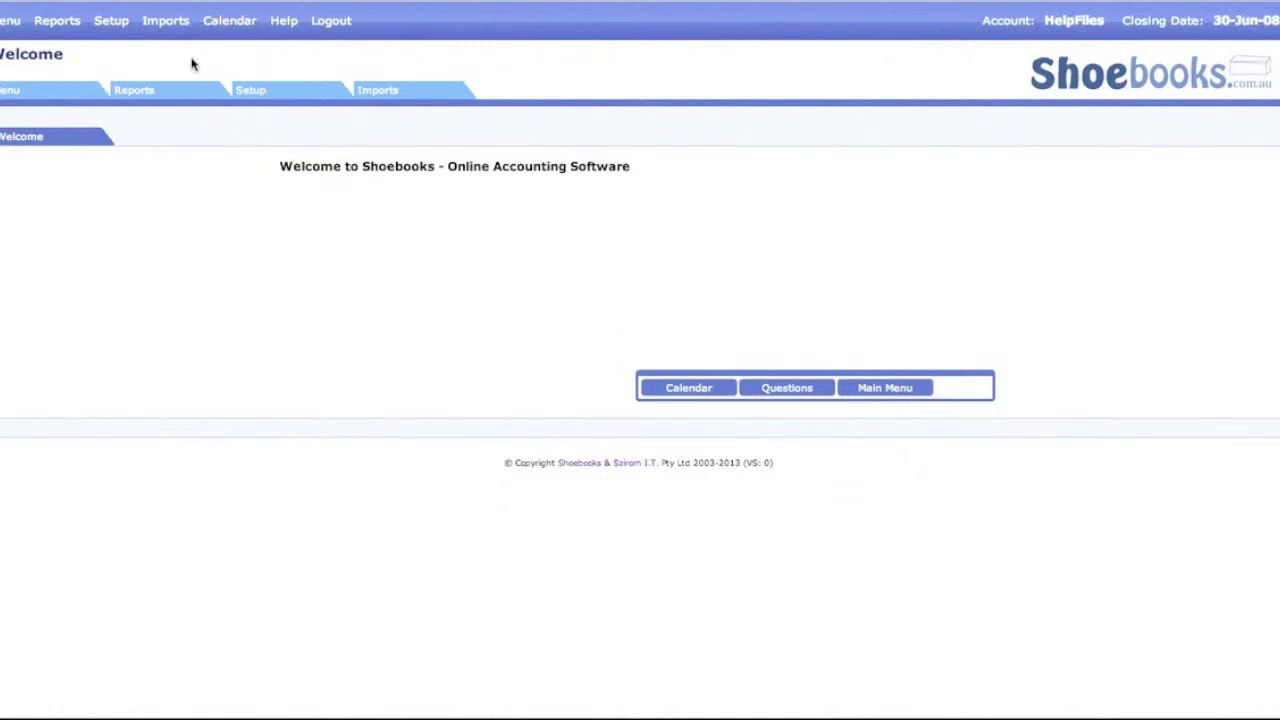
View the accounts receivable invoices and open a blank new invoice form at its customer field.
mouse_move(8, 22)
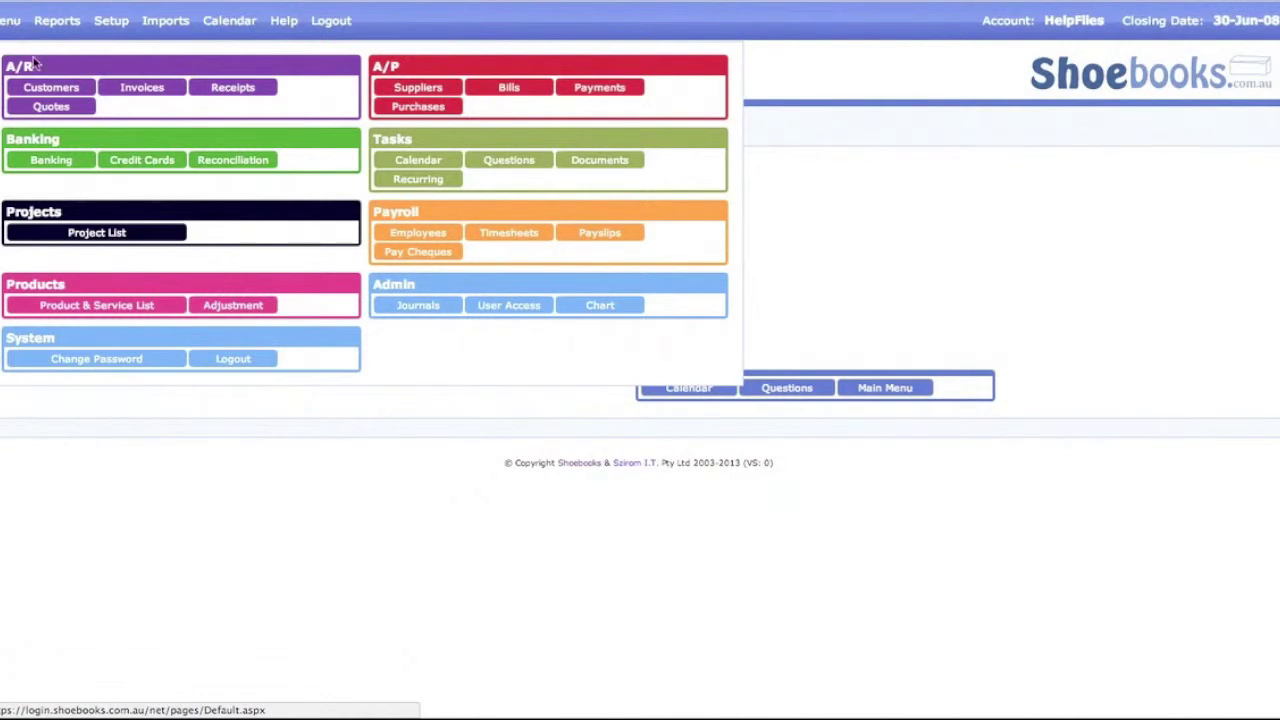
click(140, 91)
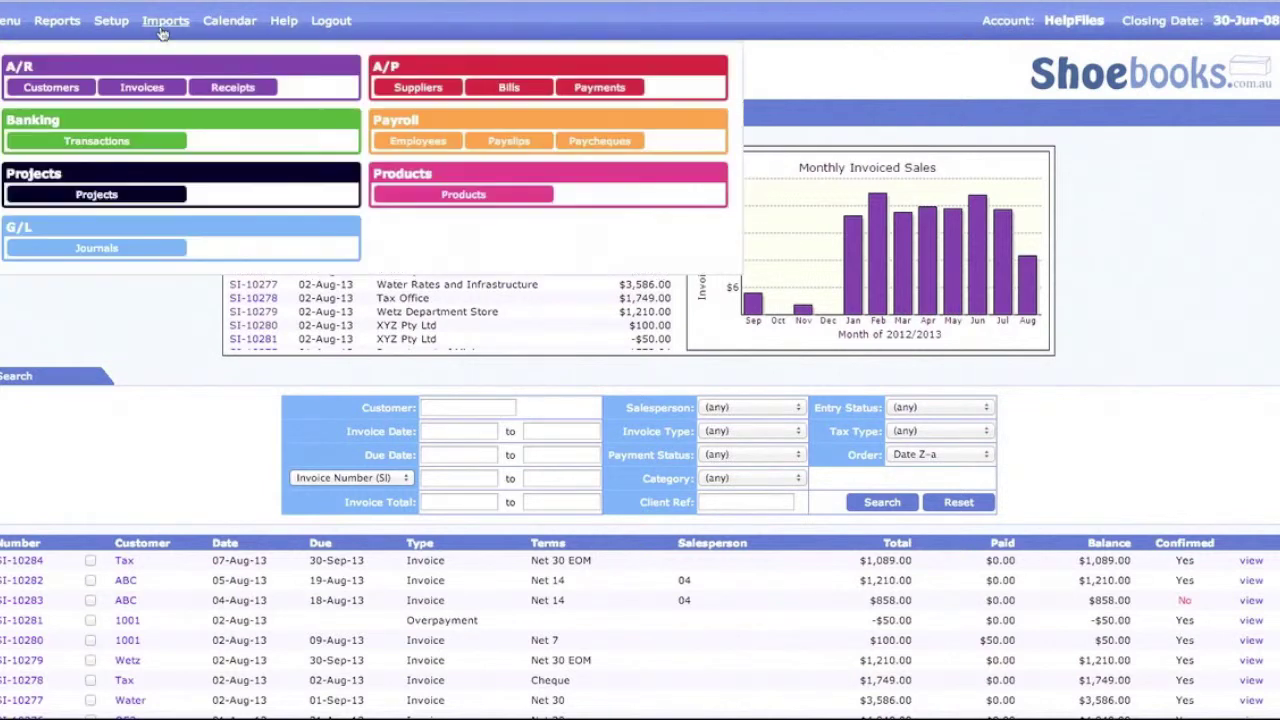
mouse_move(115, 22)
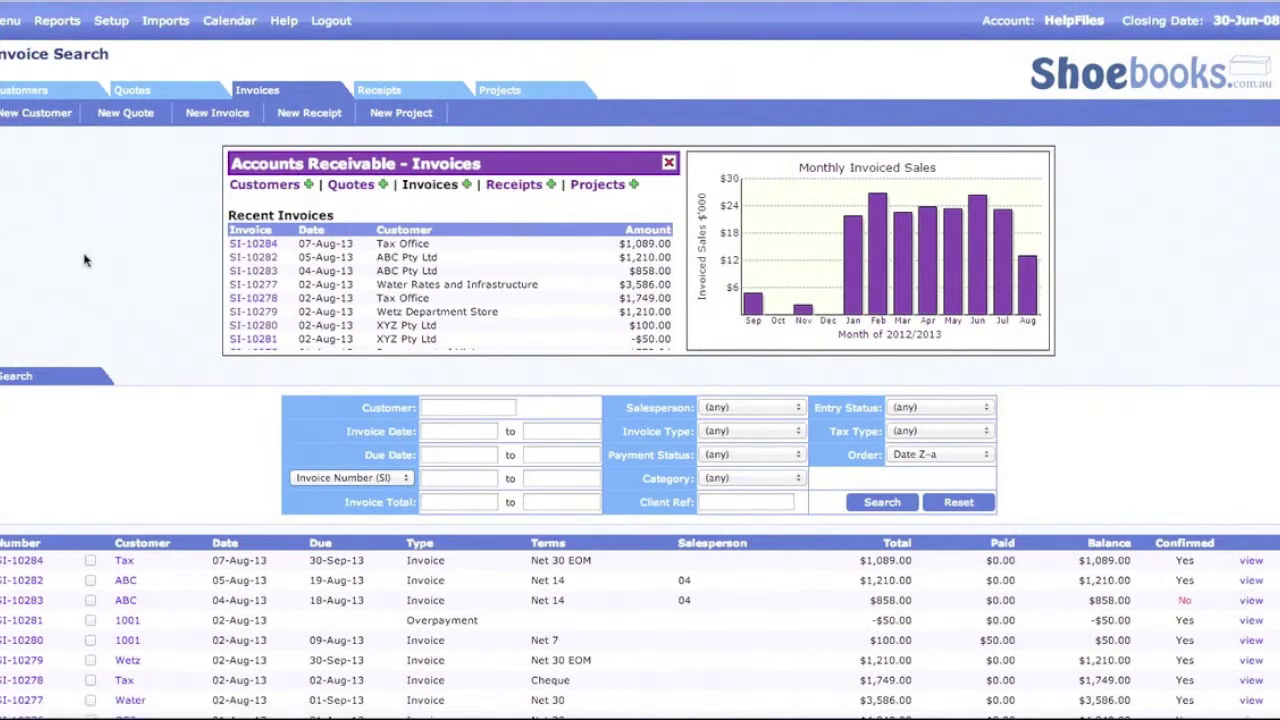
click(215, 114)
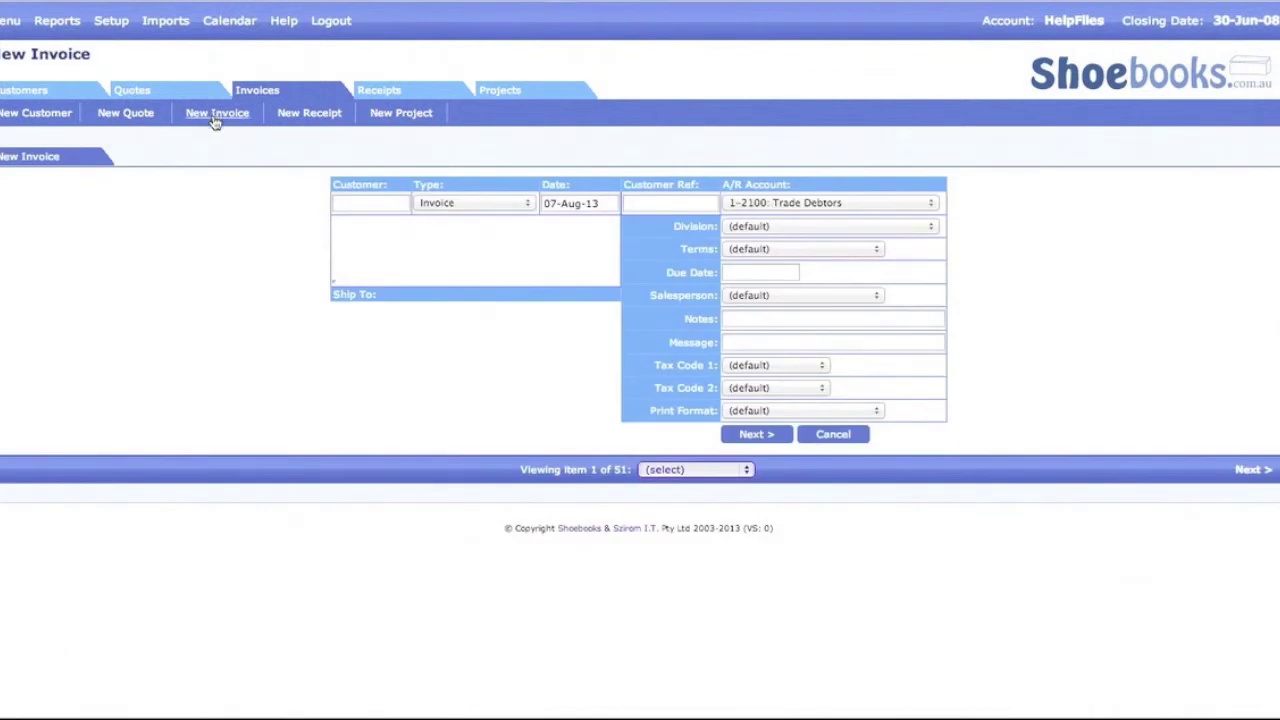
click(383, 205)
key(Tab)
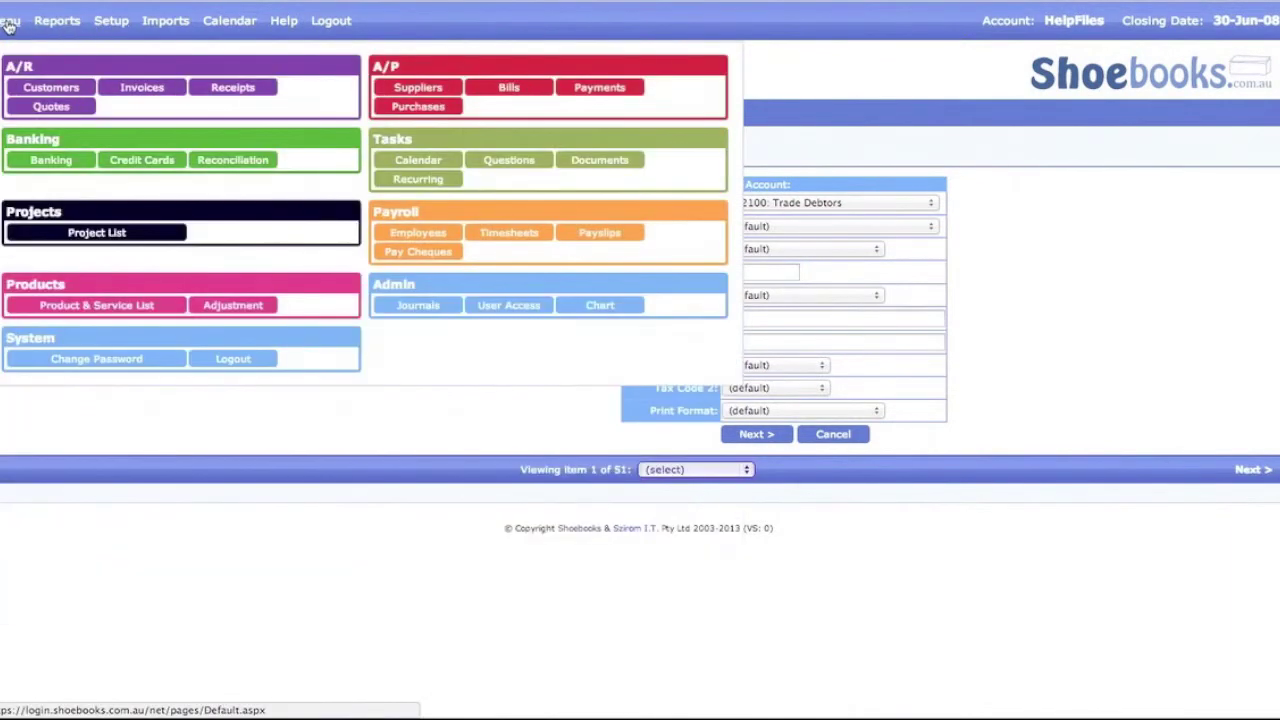
Open the "Upgrade Desktop Systems" project from the project list and view its attachments.
click(10, 22)
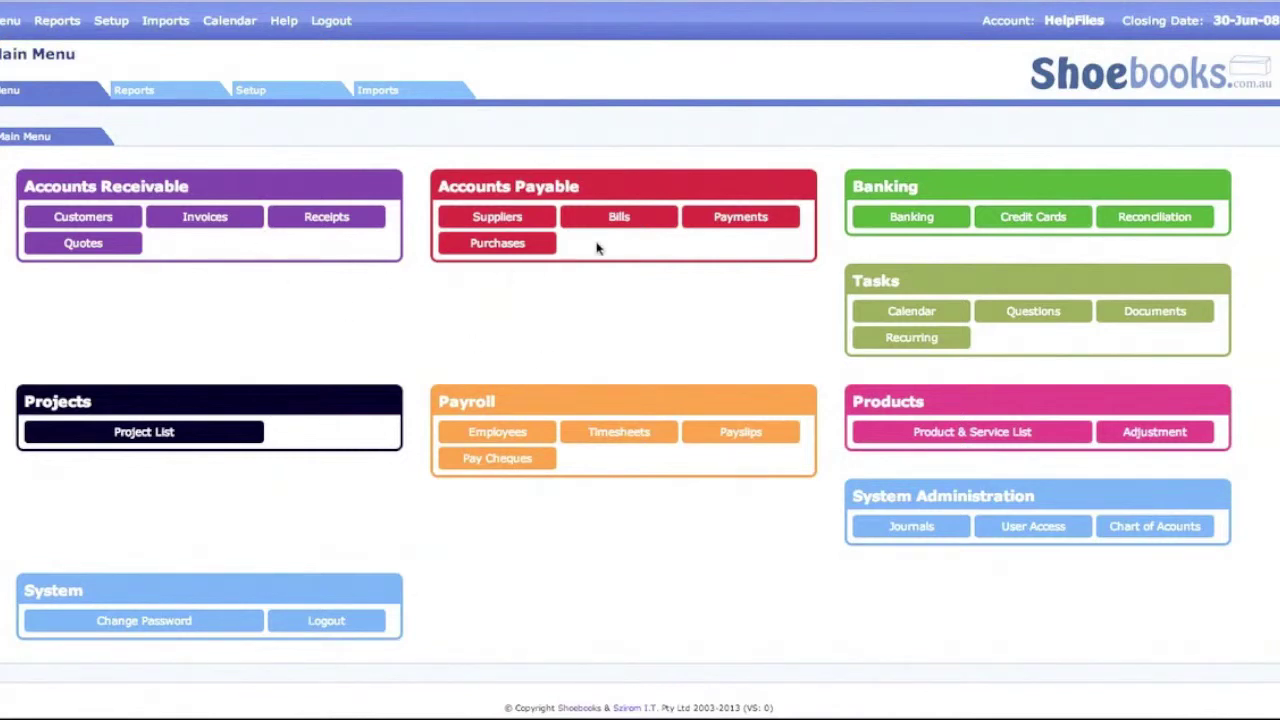
click(147, 435)
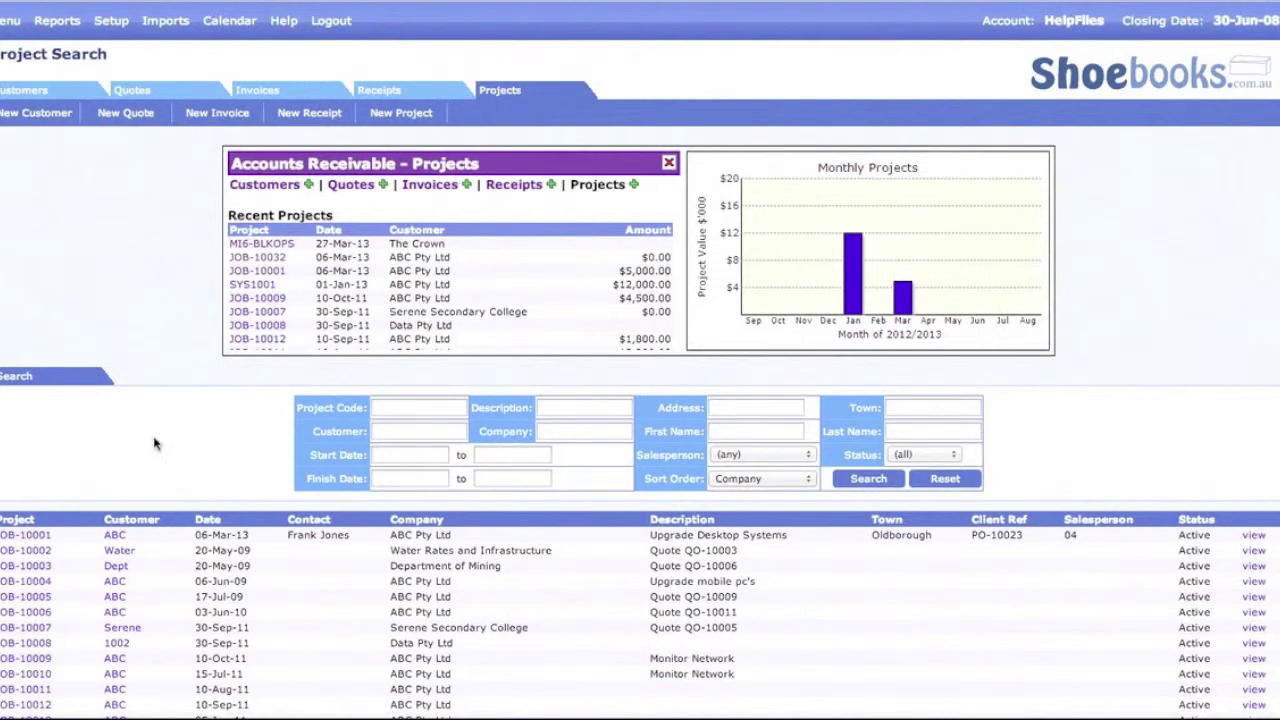
click(30, 537)
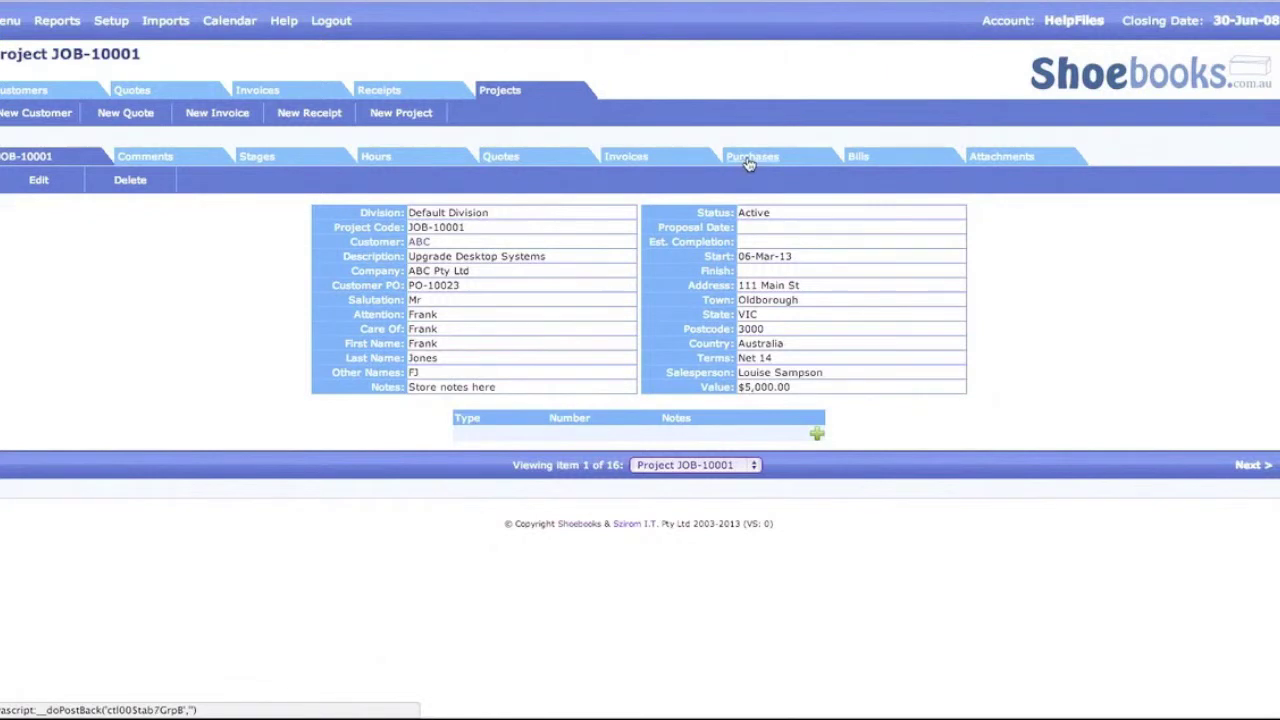
click(1010, 161)
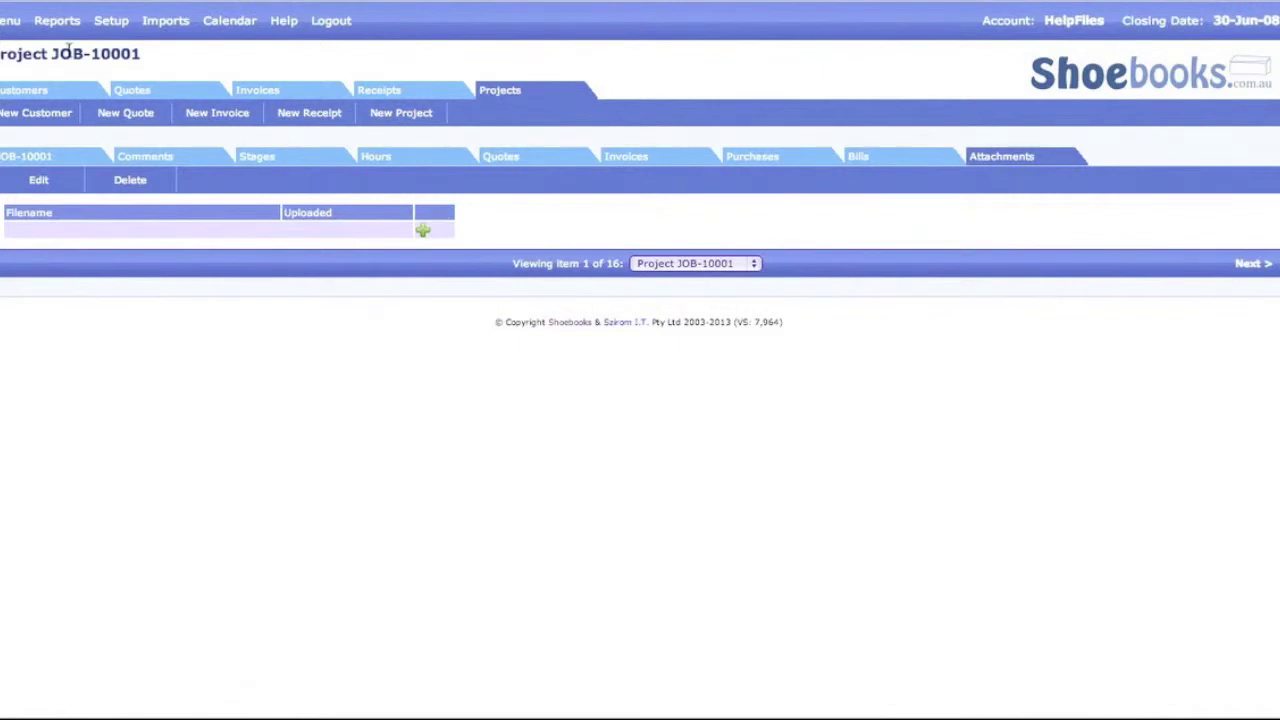
View the product and service list, followed by the payroll employee list.
click(8, 20)
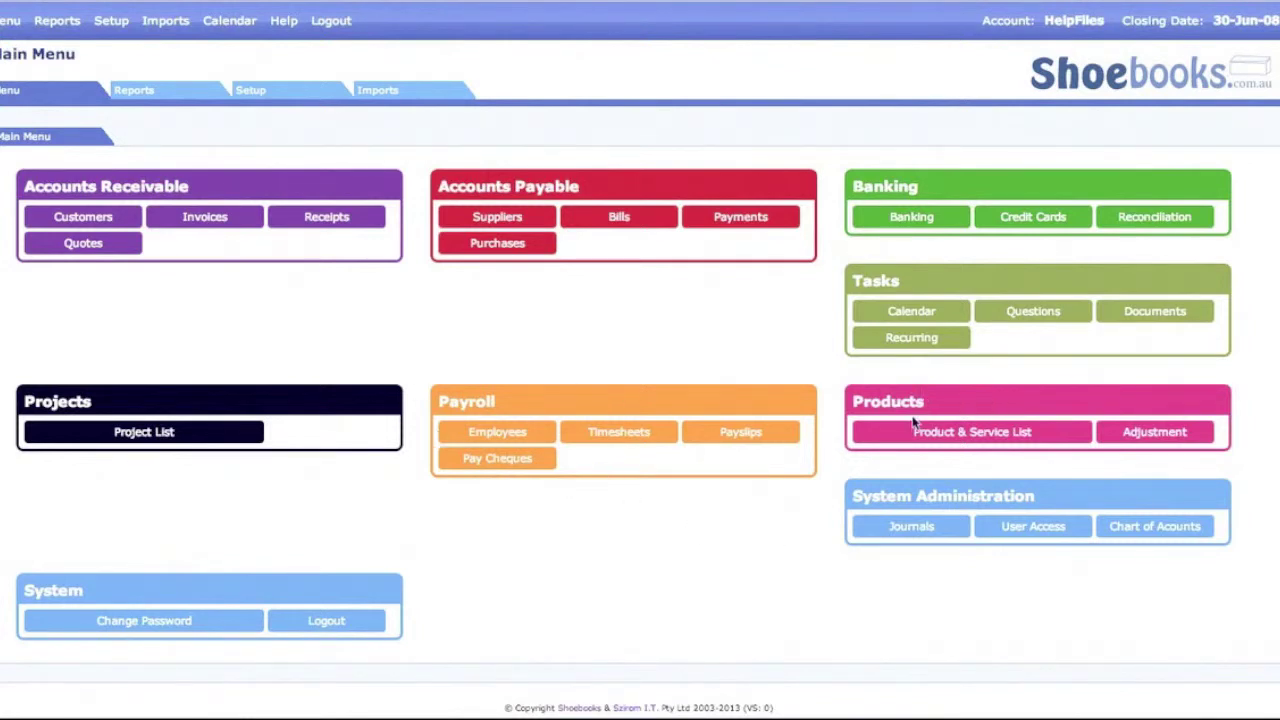
click(978, 433)
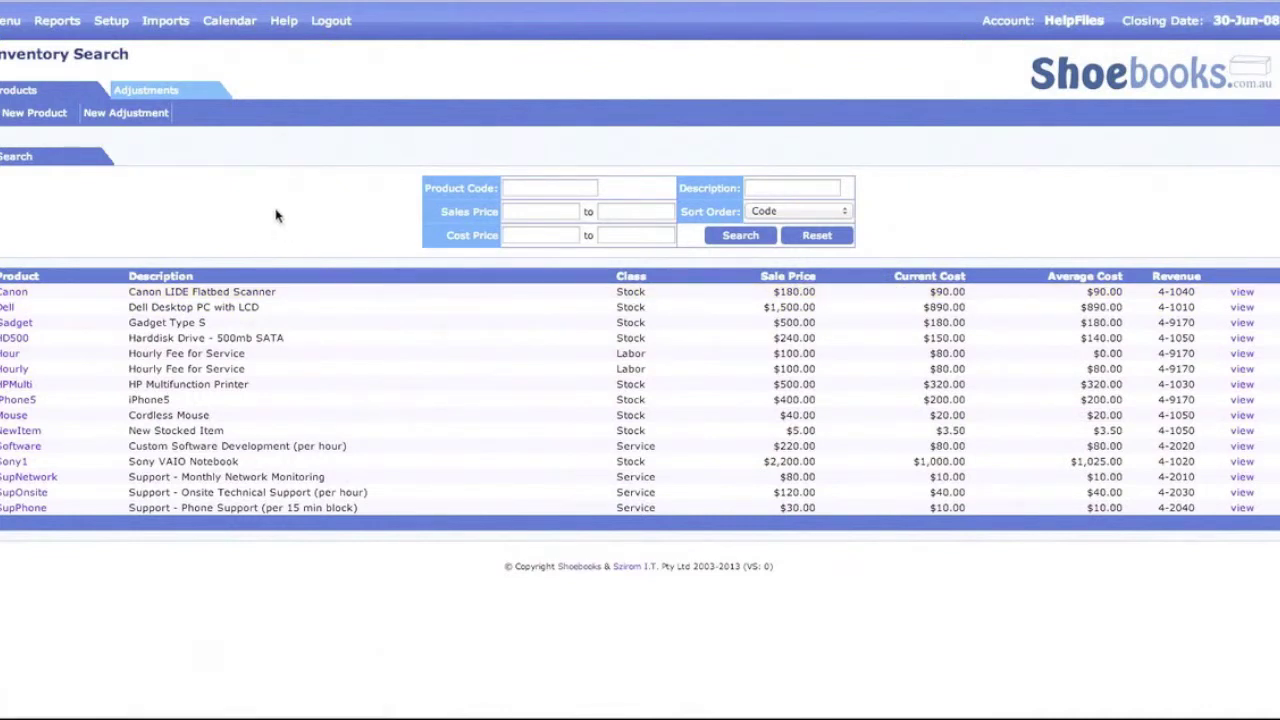
click(3, 30)
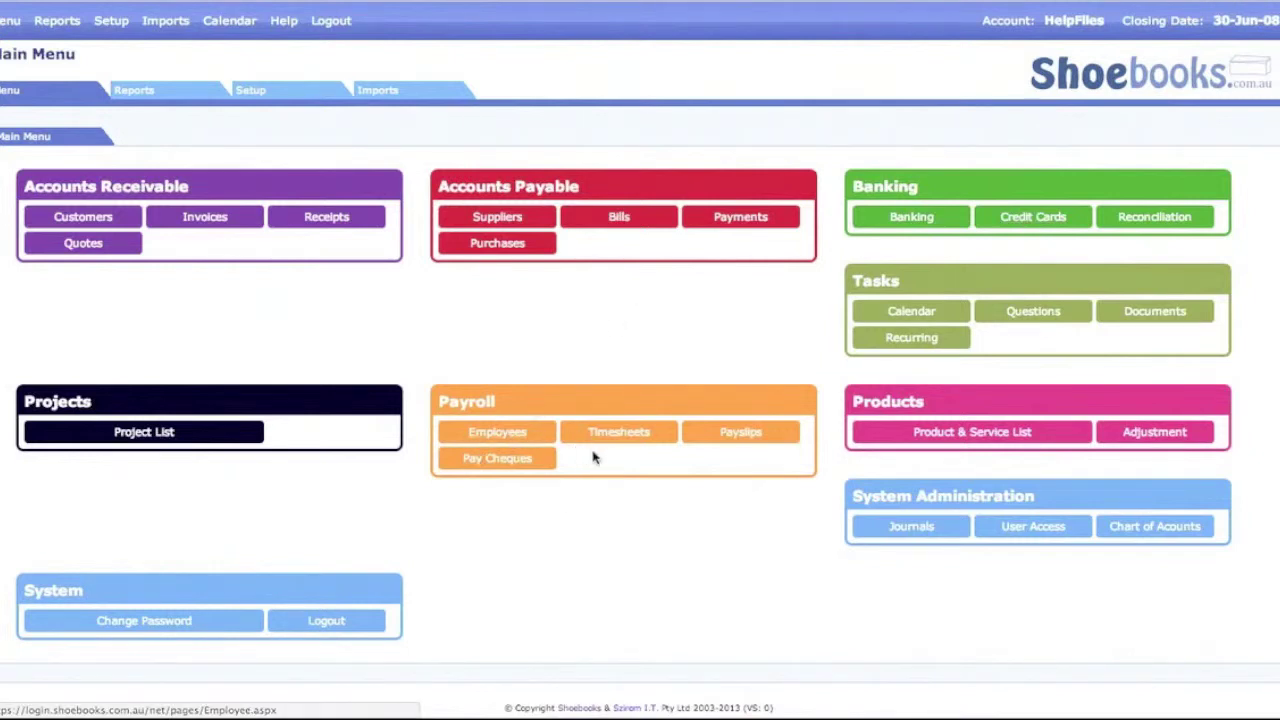
click(498, 438)
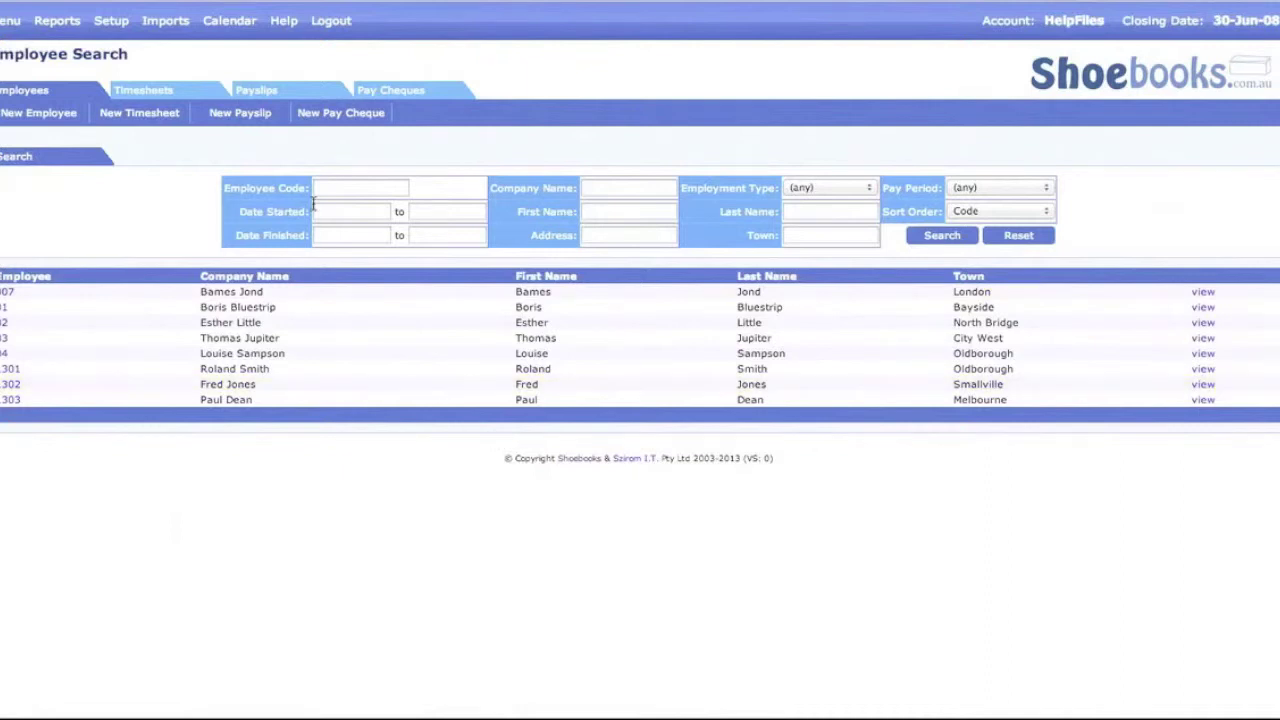
Open the pay rates in the payroll setup and examine the description and expense fields of a blank new pay rate.
click(110, 22)
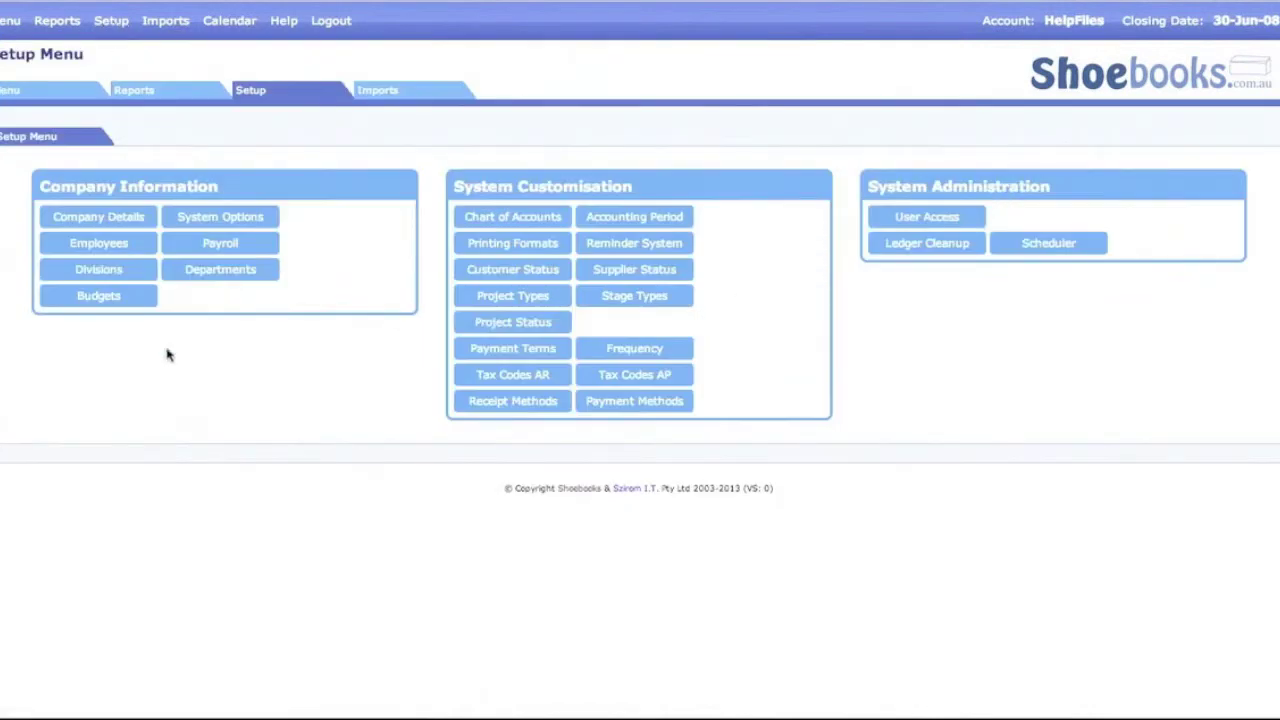
click(222, 246)
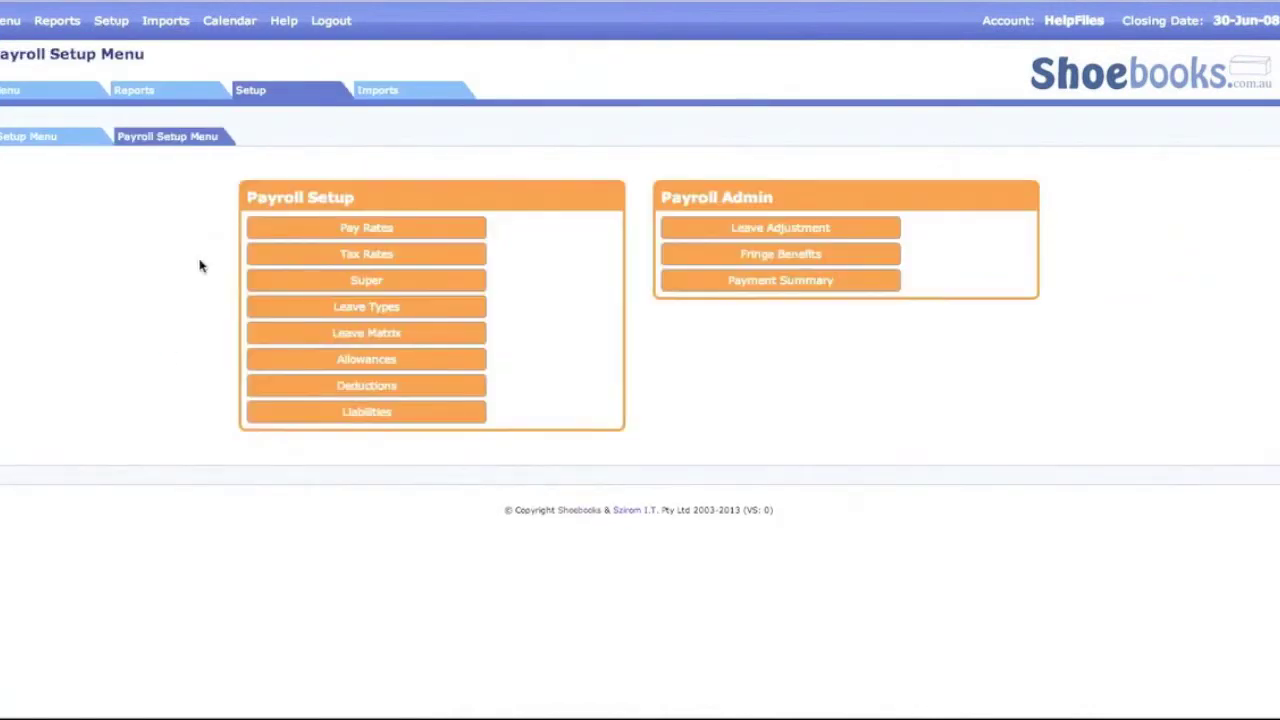
click(361, 229)
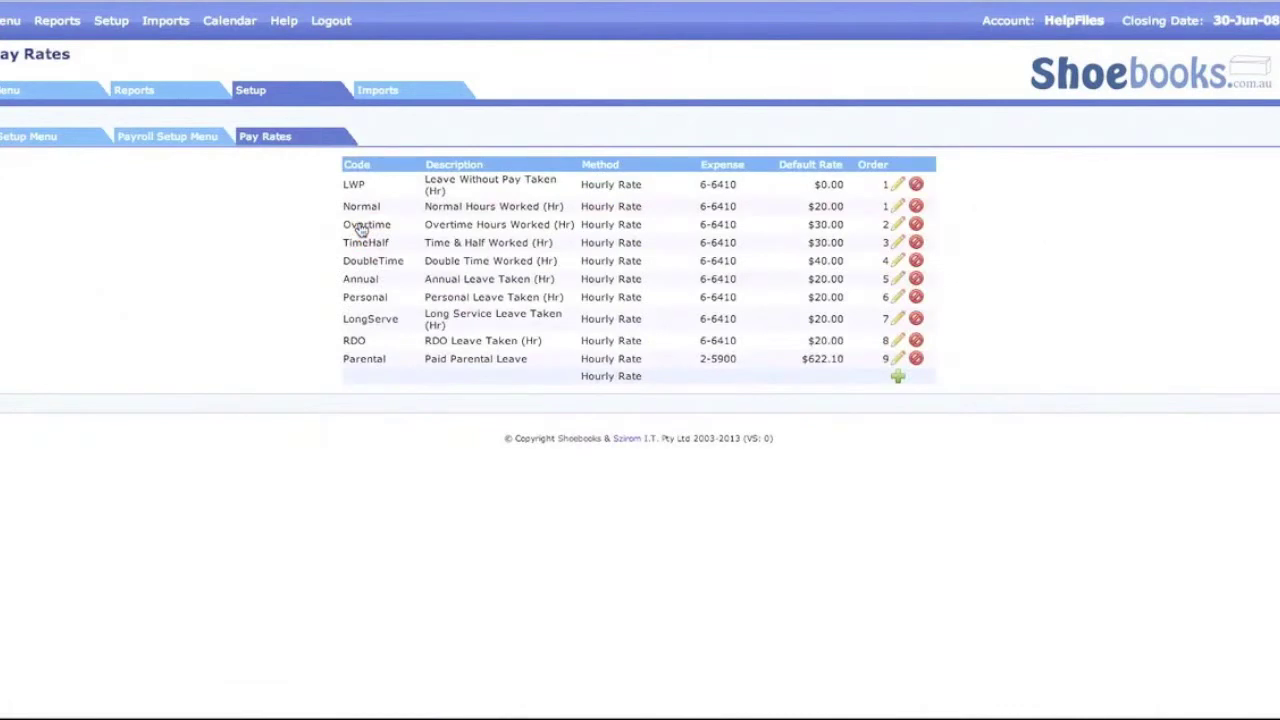
click(898, 377)
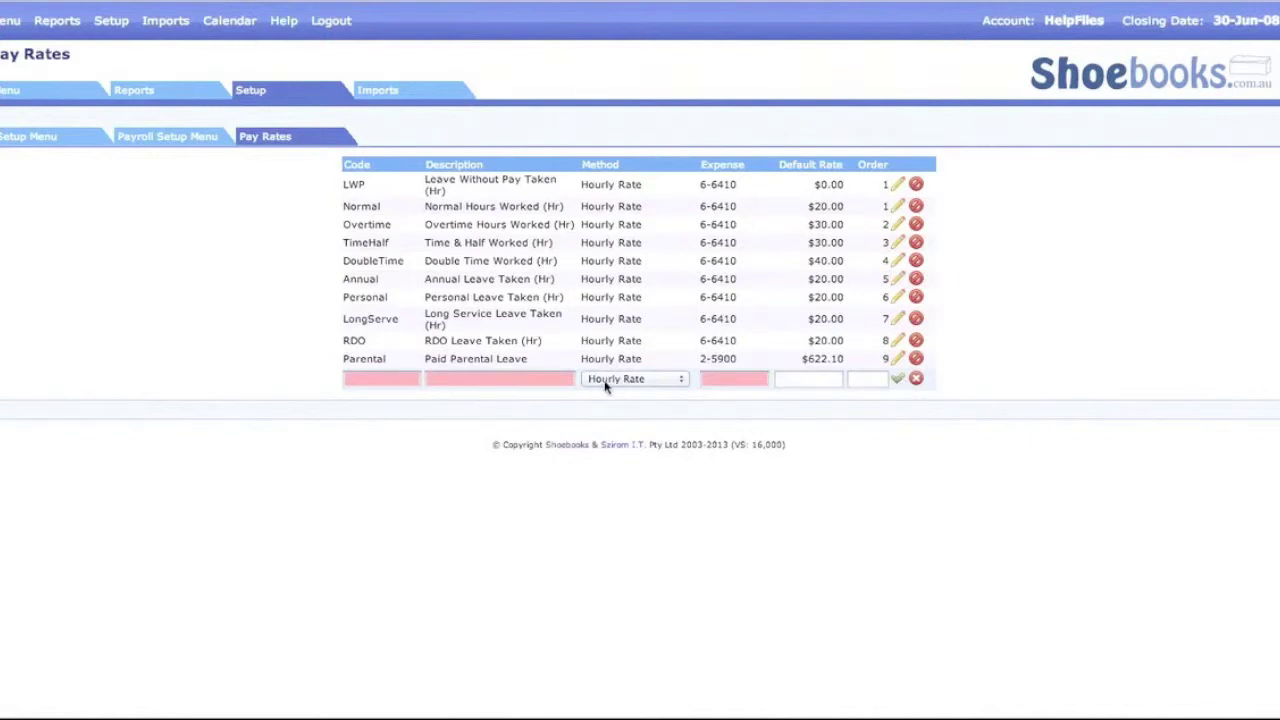
click(469, 378)
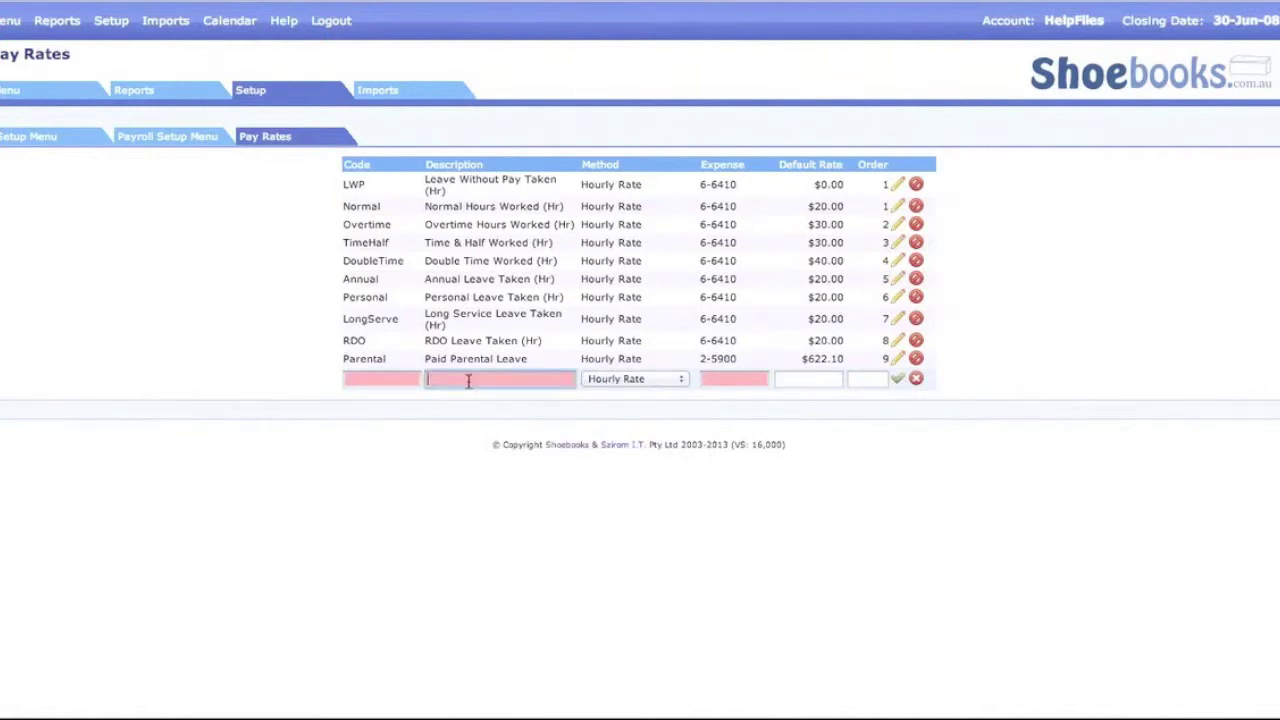
click(744, 377)
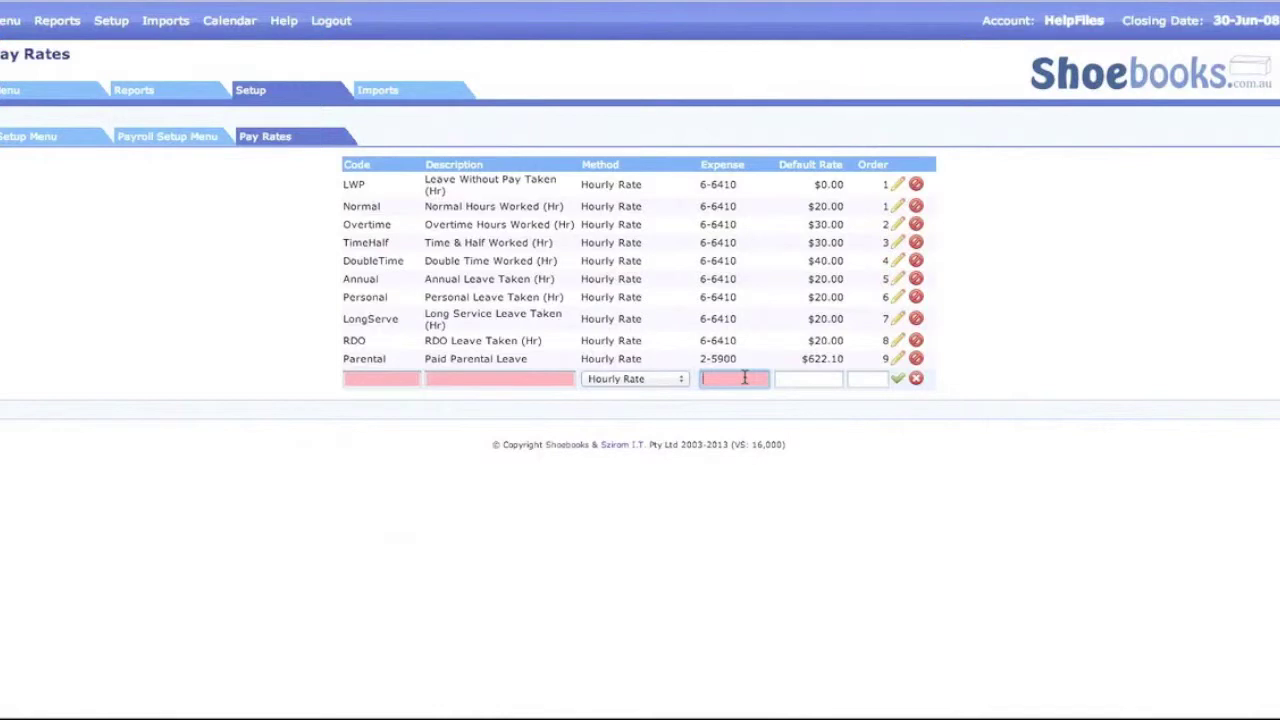
click(1125, 323)
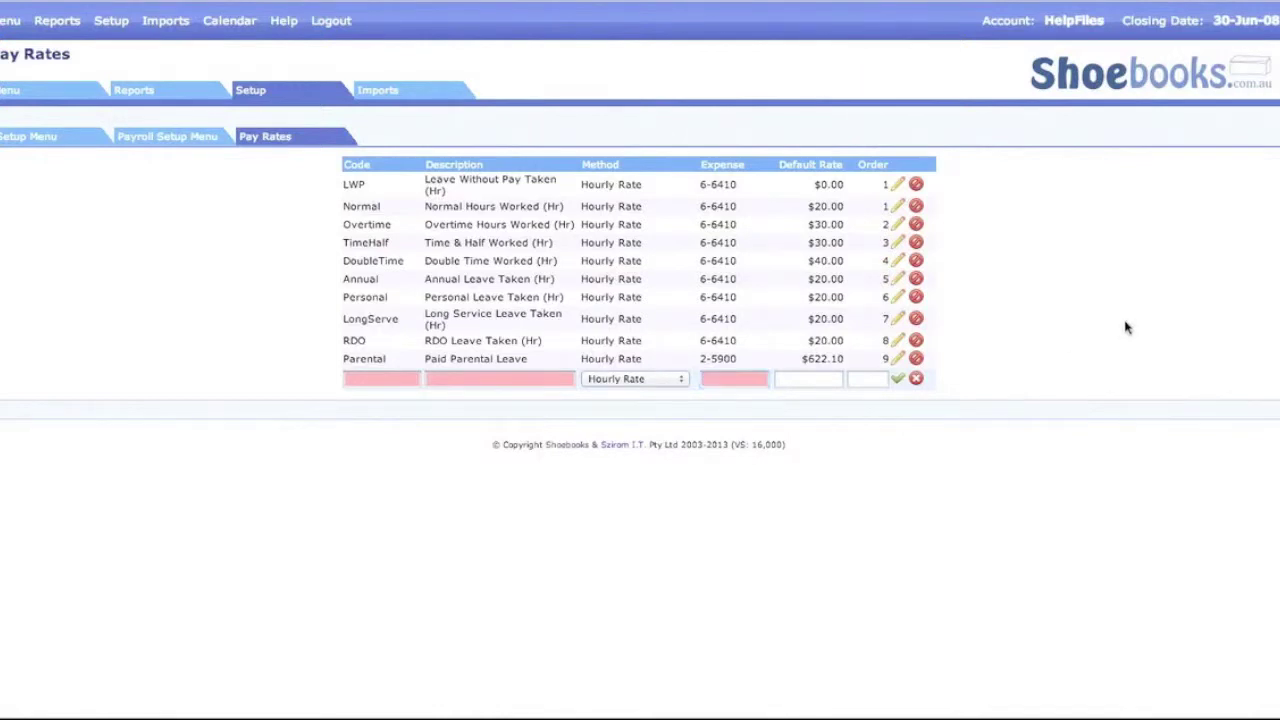
Open the payroll tax rates and view which Australian tax tables can be loaded, without selecting one.
click(186, 138)
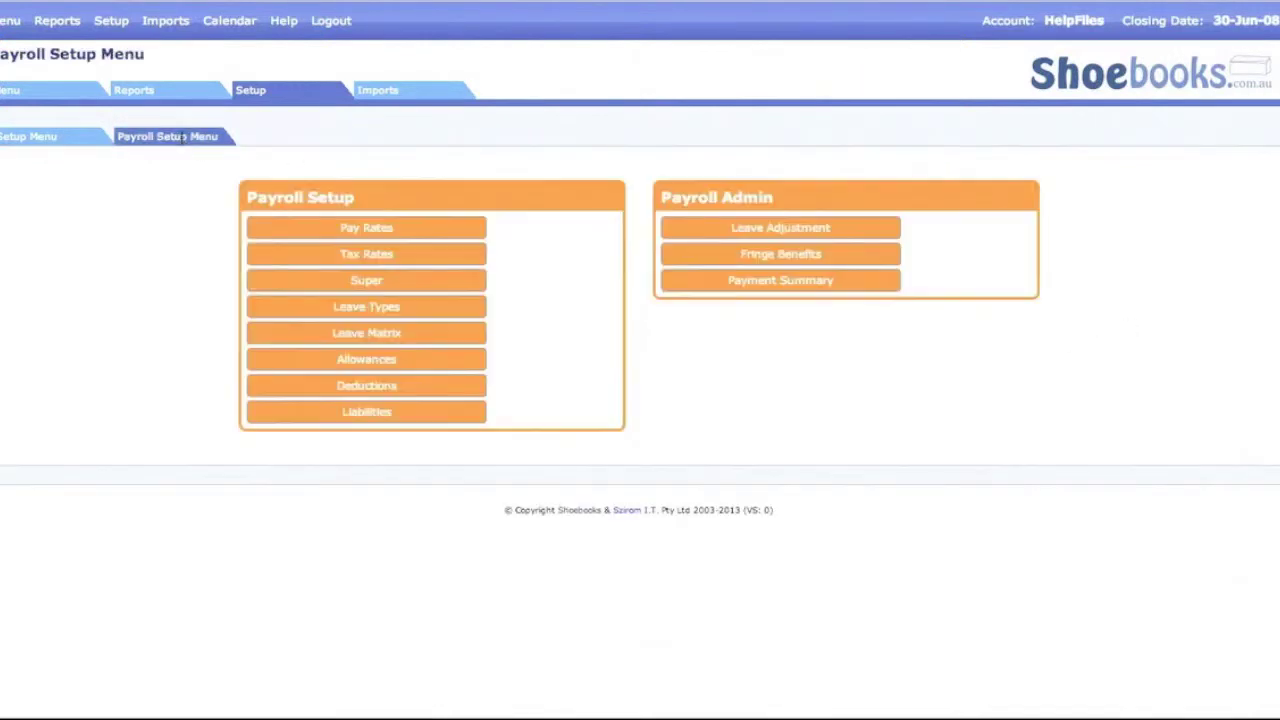
click(387, 260)
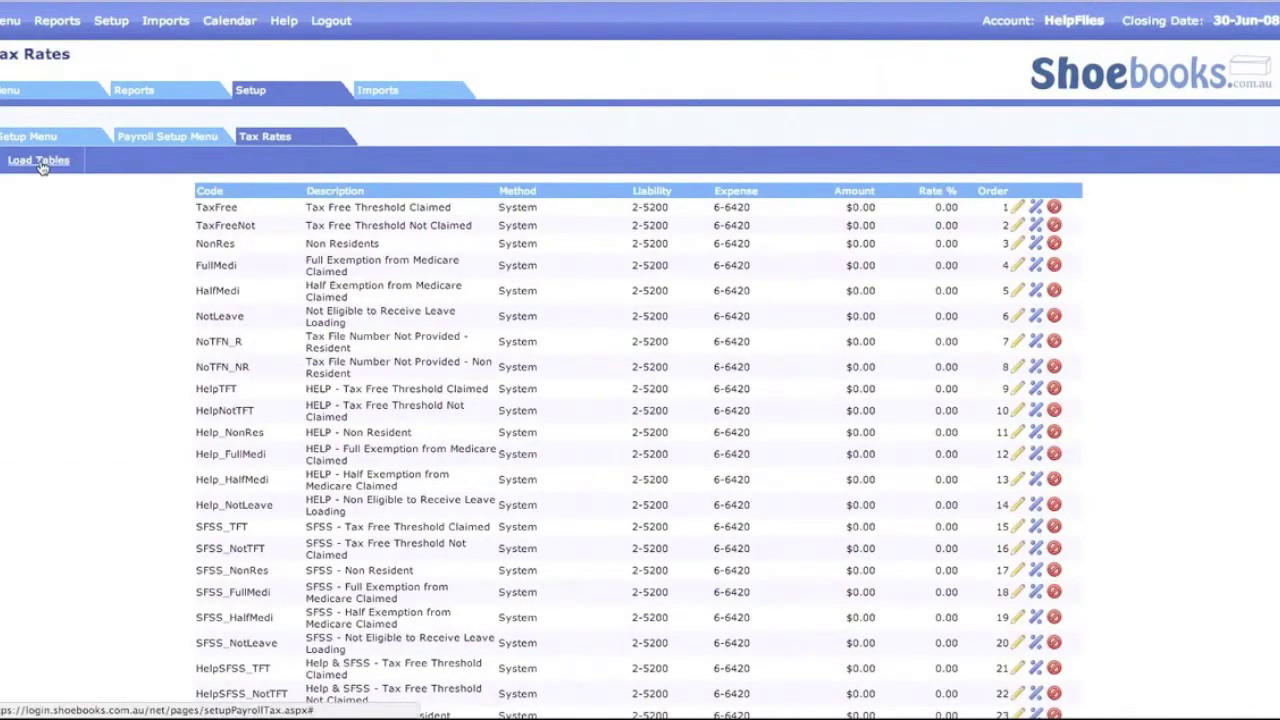
click(40, 163)
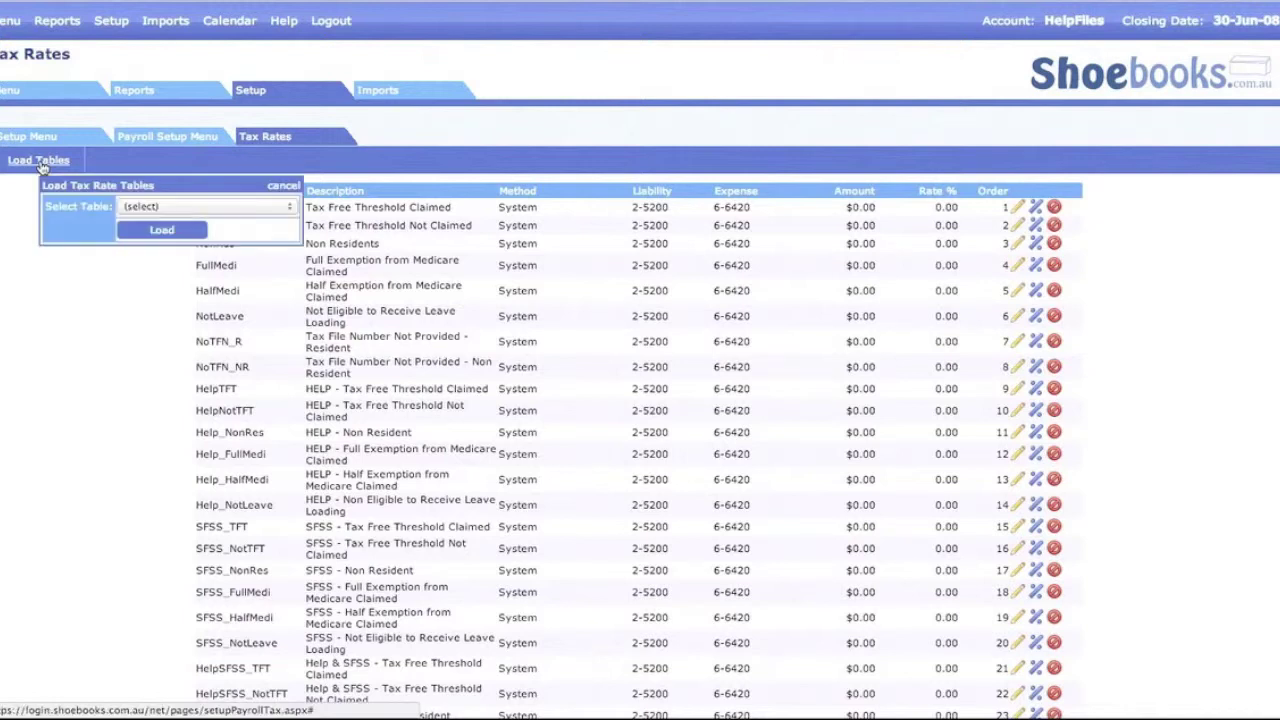
click(152, 208)
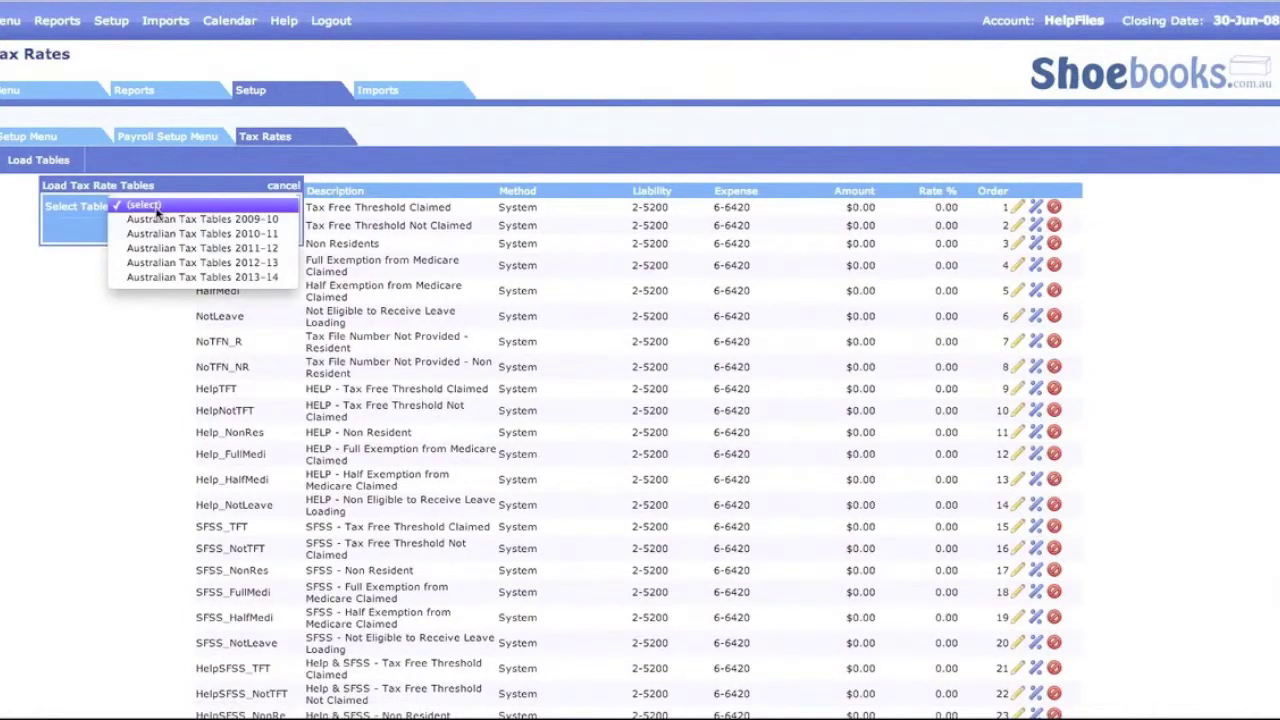
click(52, 345)
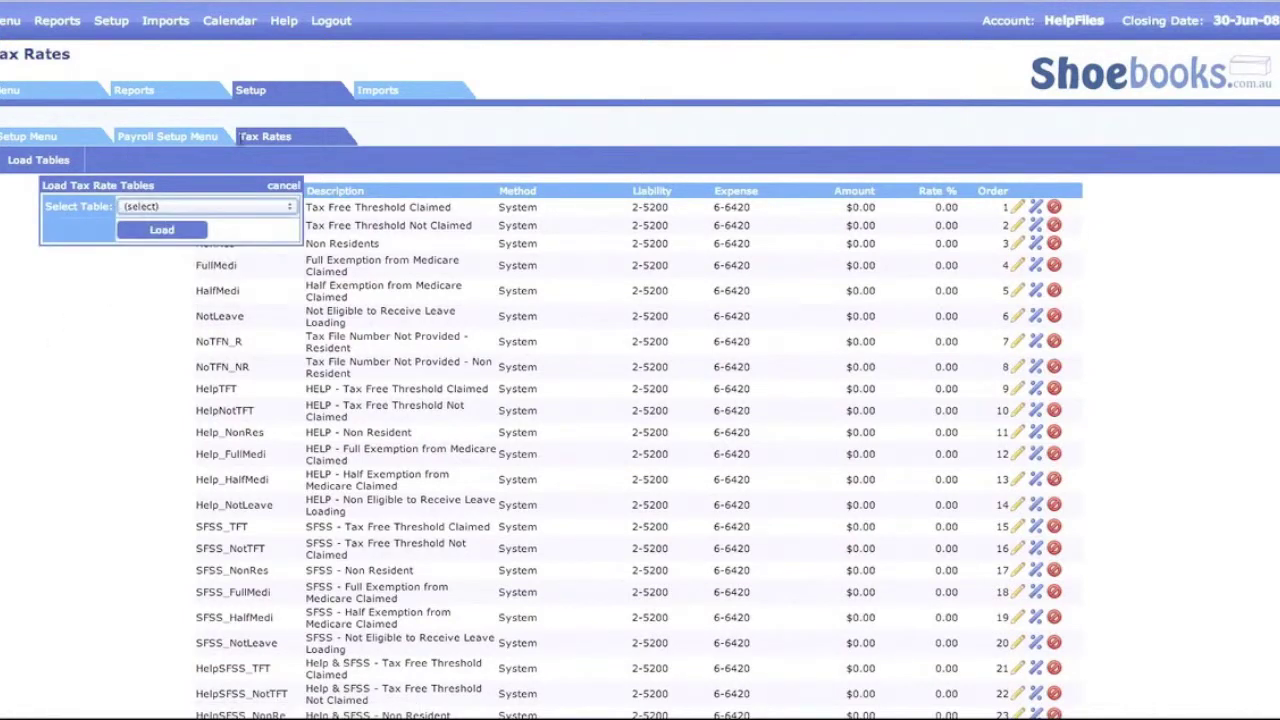
View the superannuation entries in the payroll setup, then return to the payroll setup menu.
click(180, 136)
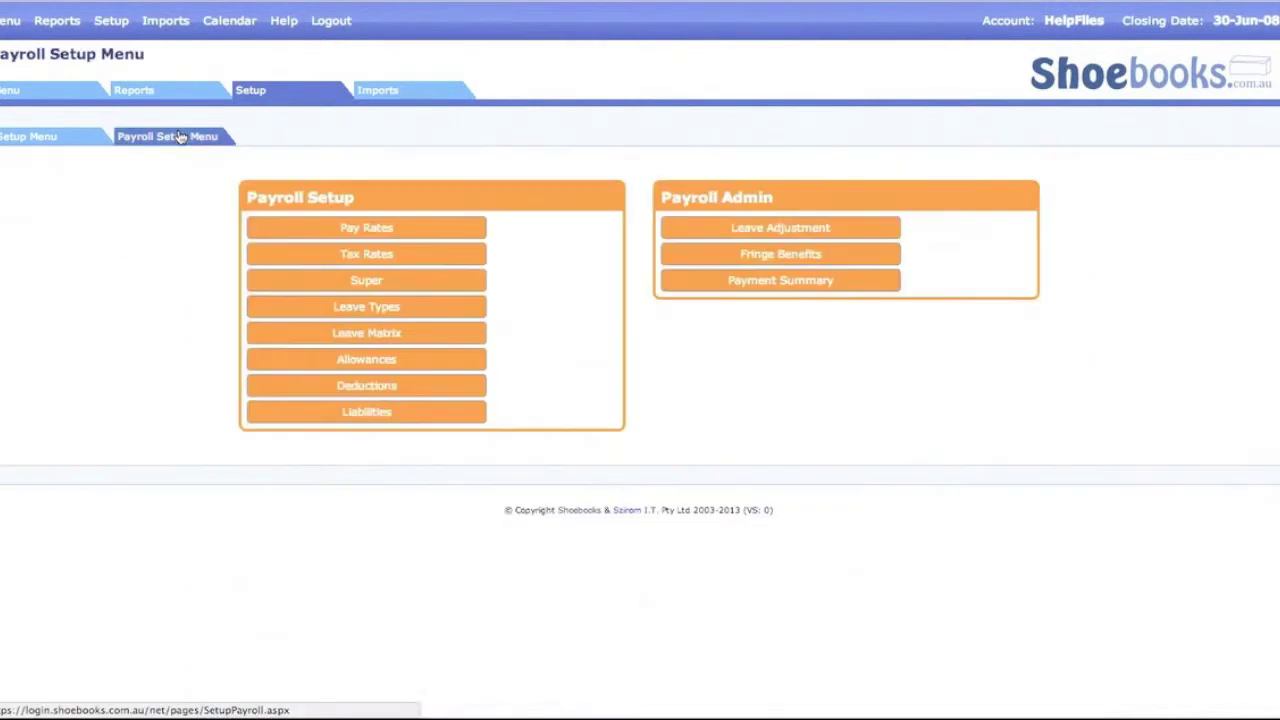
click(371, 283)
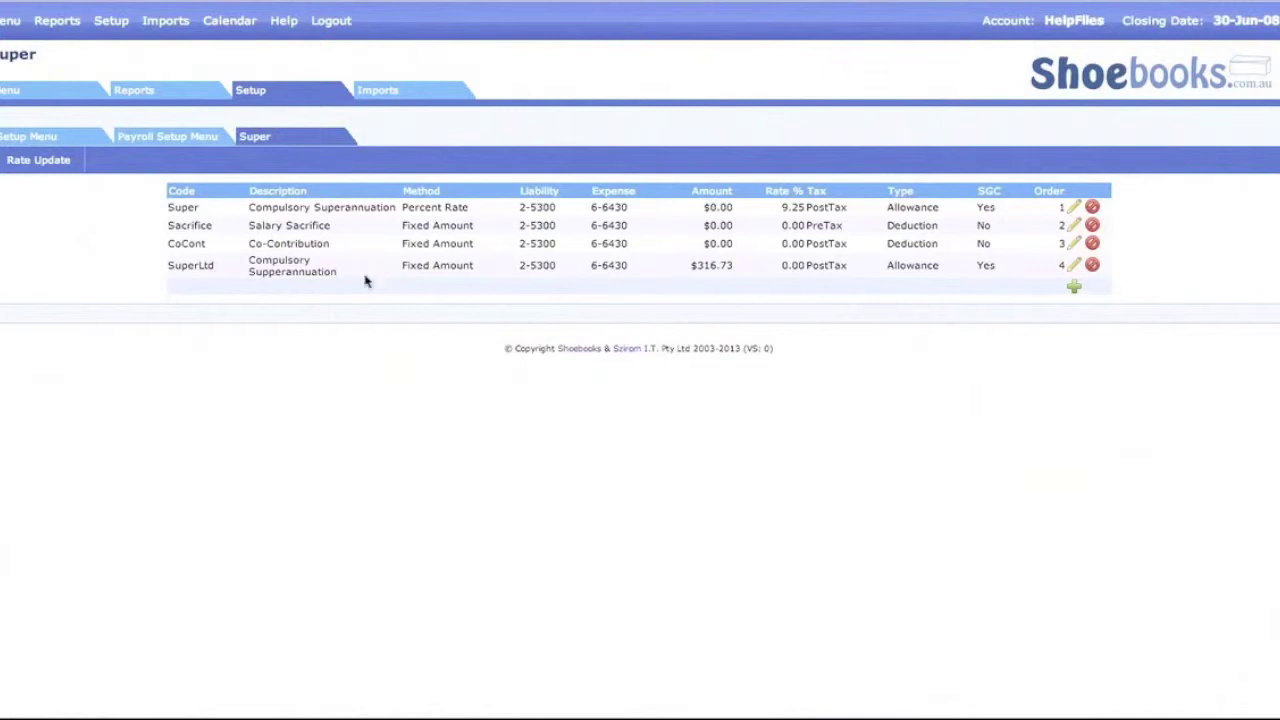
click(192, 140)
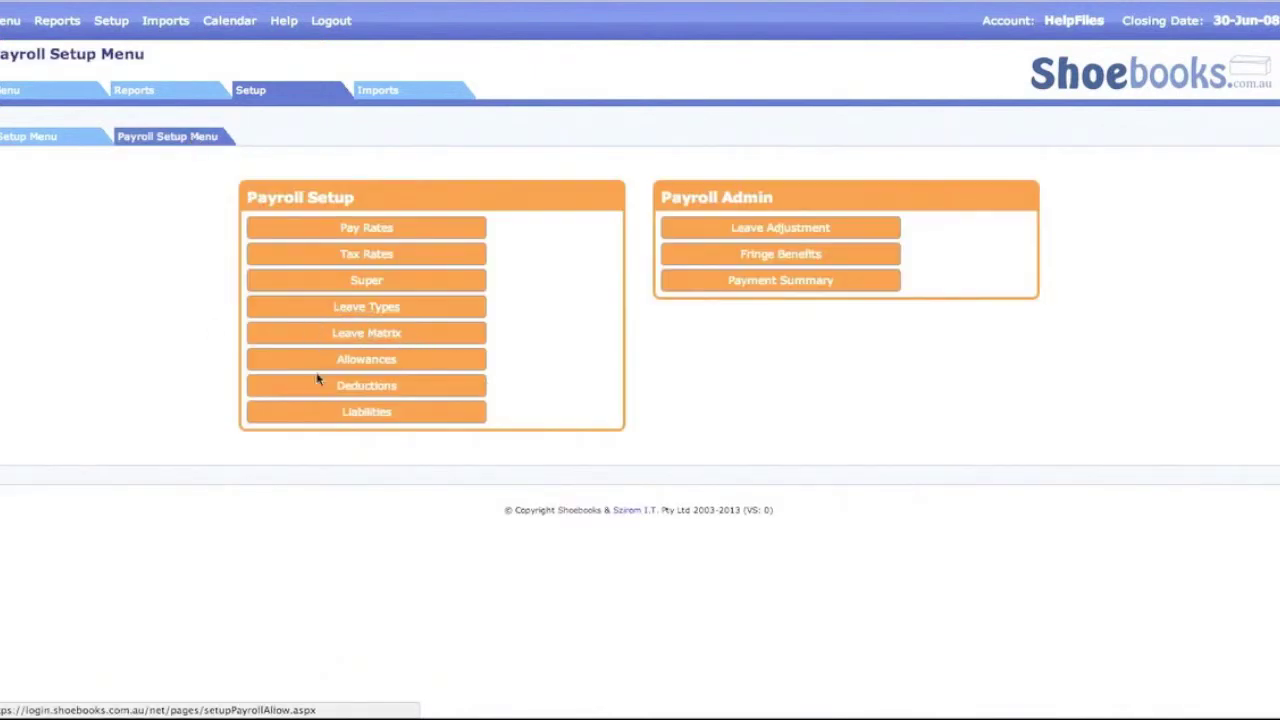
Open the payroll allowances and examine the method, increase, tax and super choices of the taxed car allowance, without changing them.
click(370, 360)
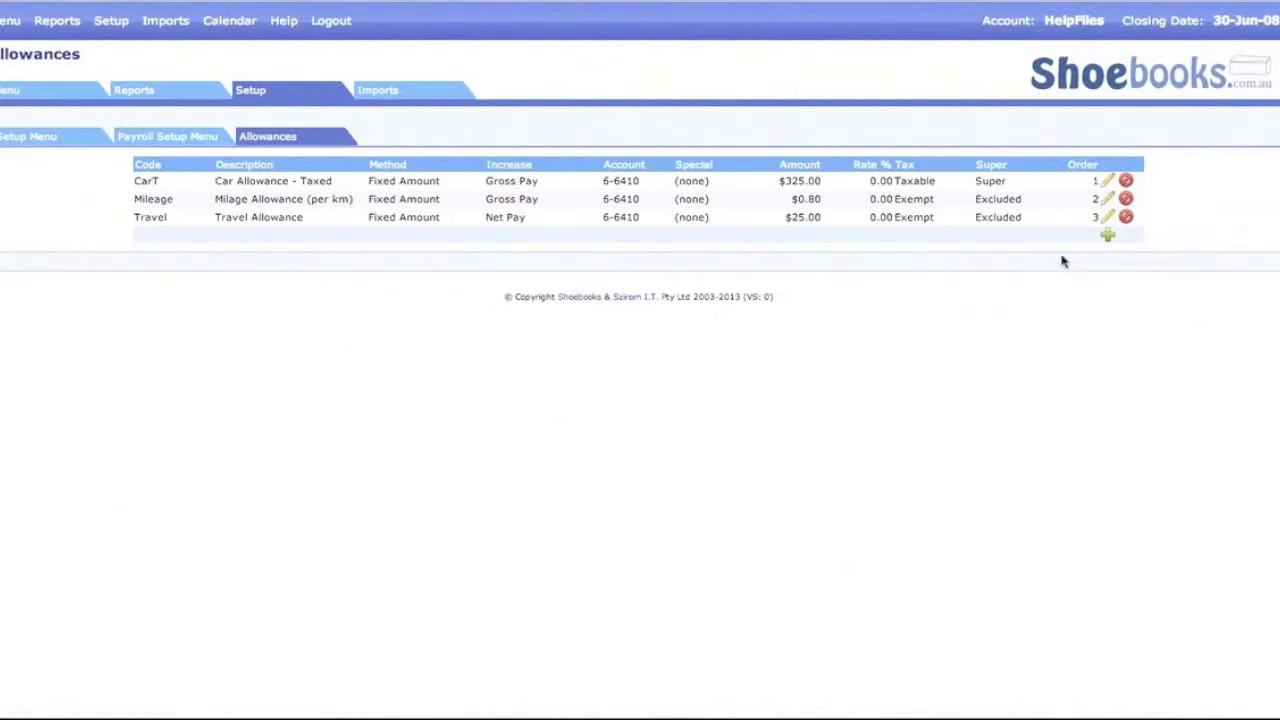
click(1108, 181)
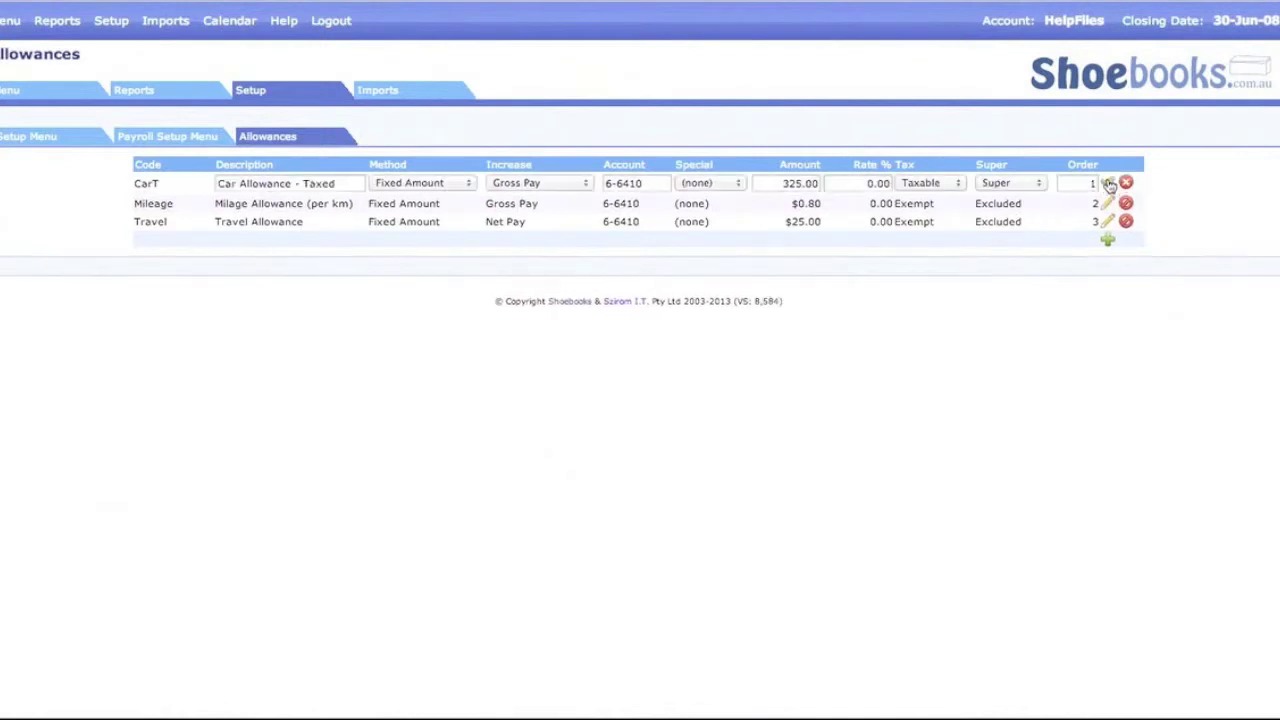
click(382, 185)
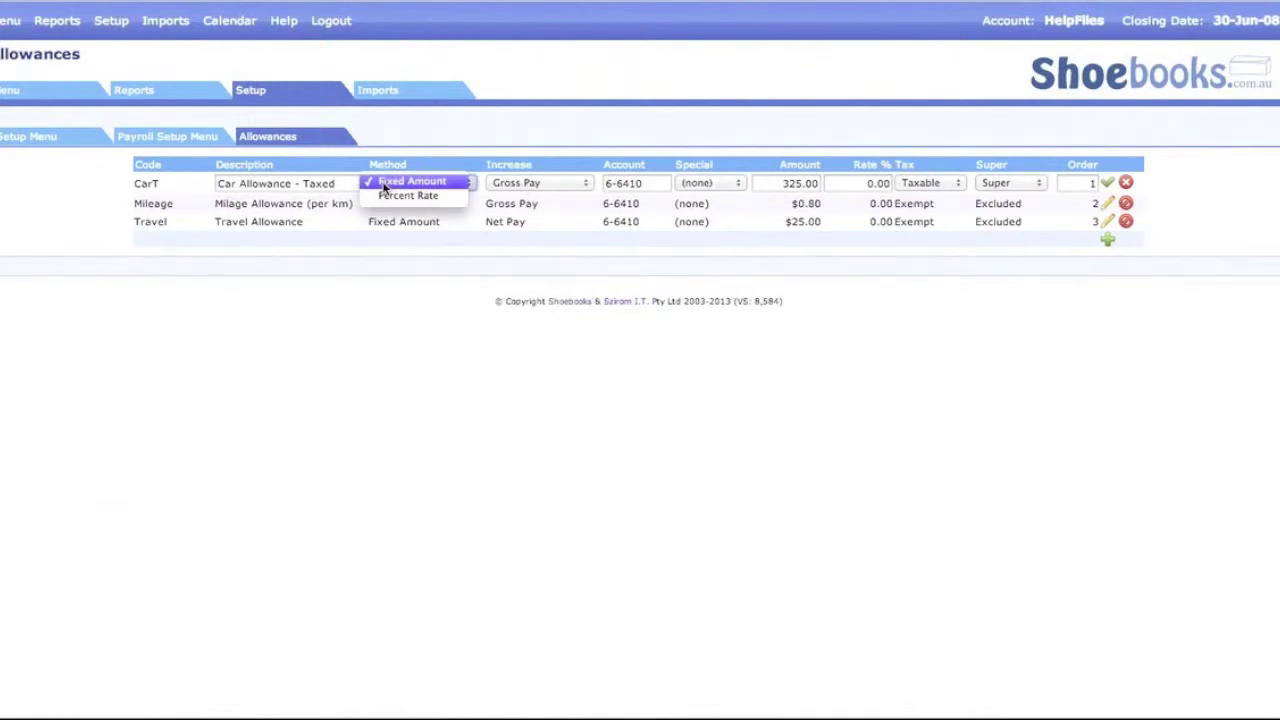
click(550, 183)
click(550, 183)
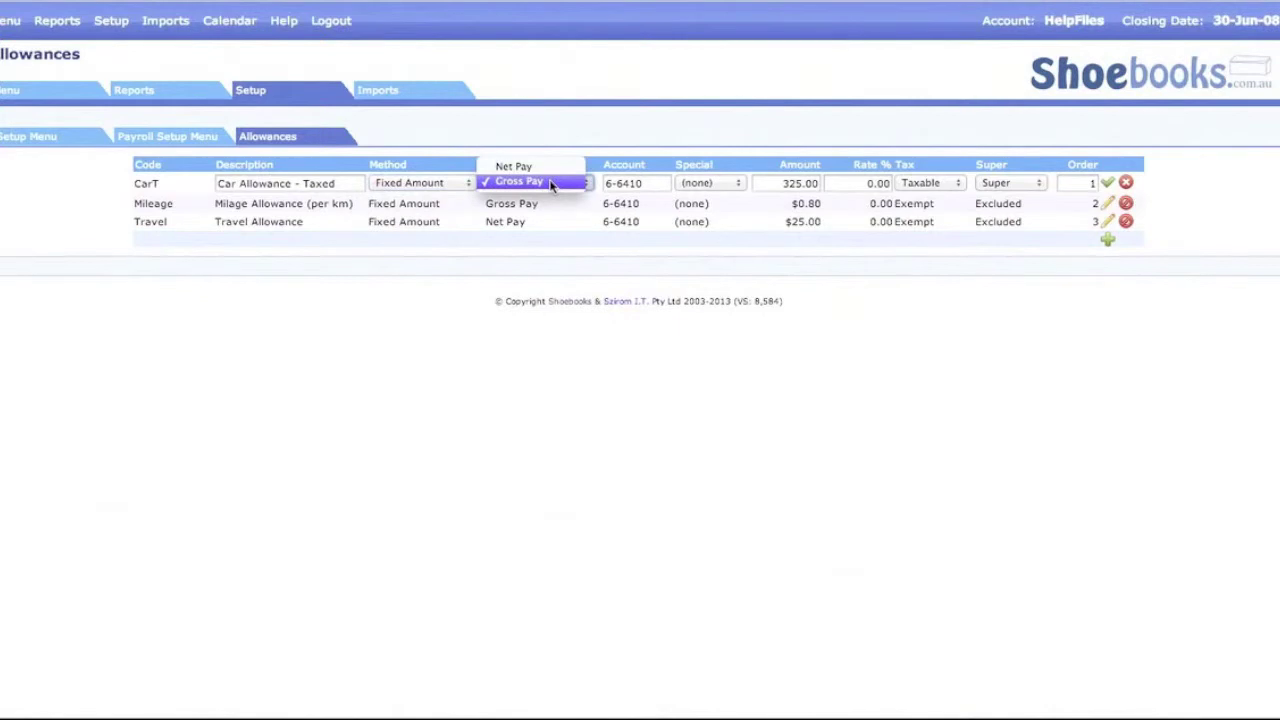
click(550, 183)
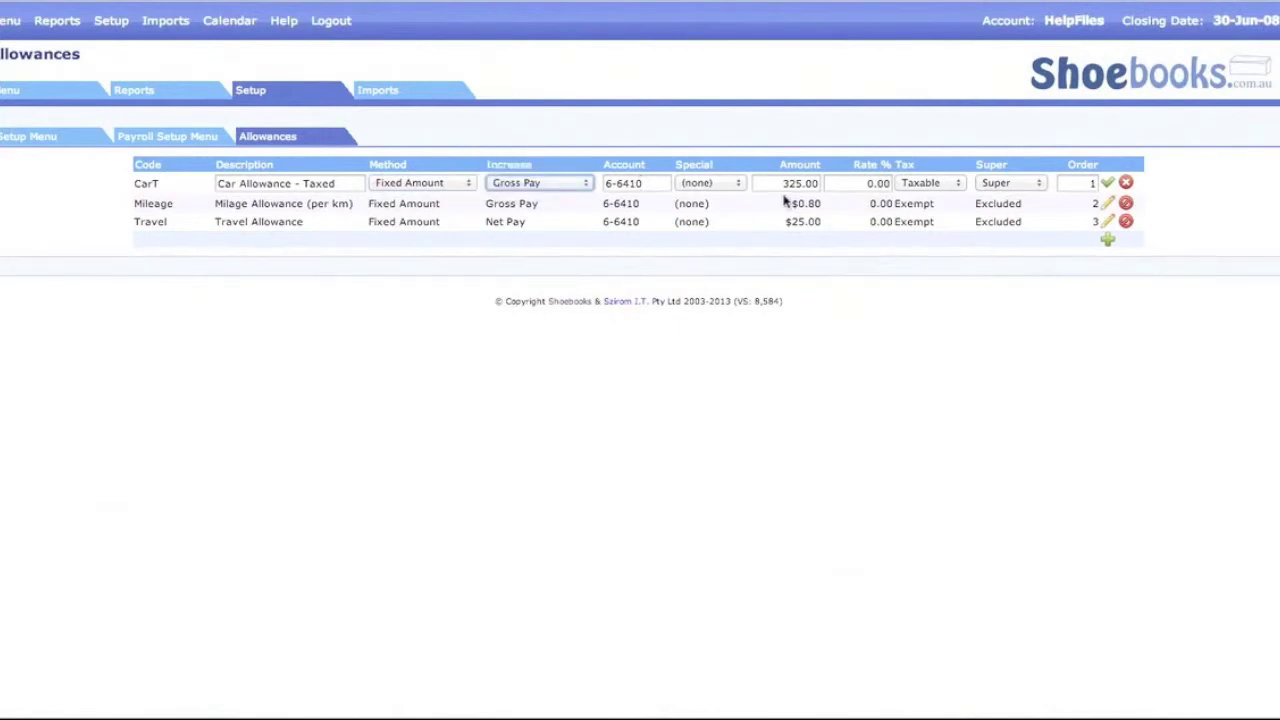
click(944, 184)
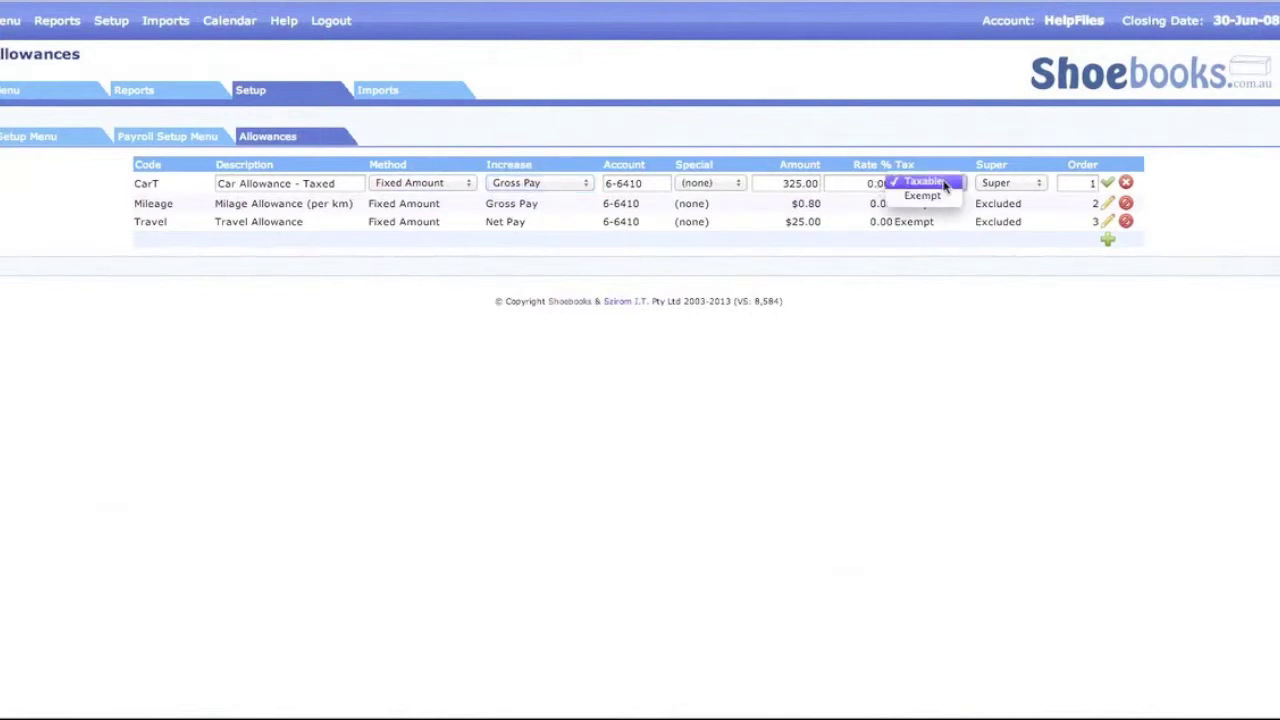
click(944, 183)
click(1013, 185)
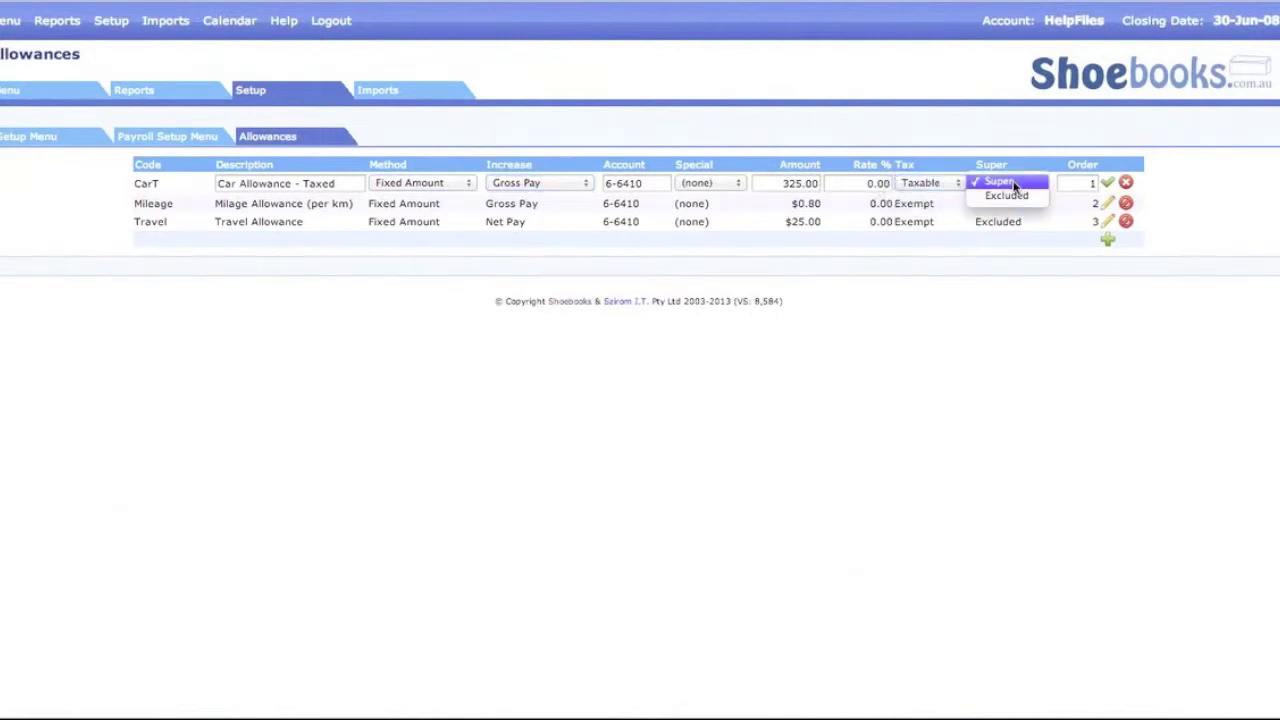
click(1013, 185)
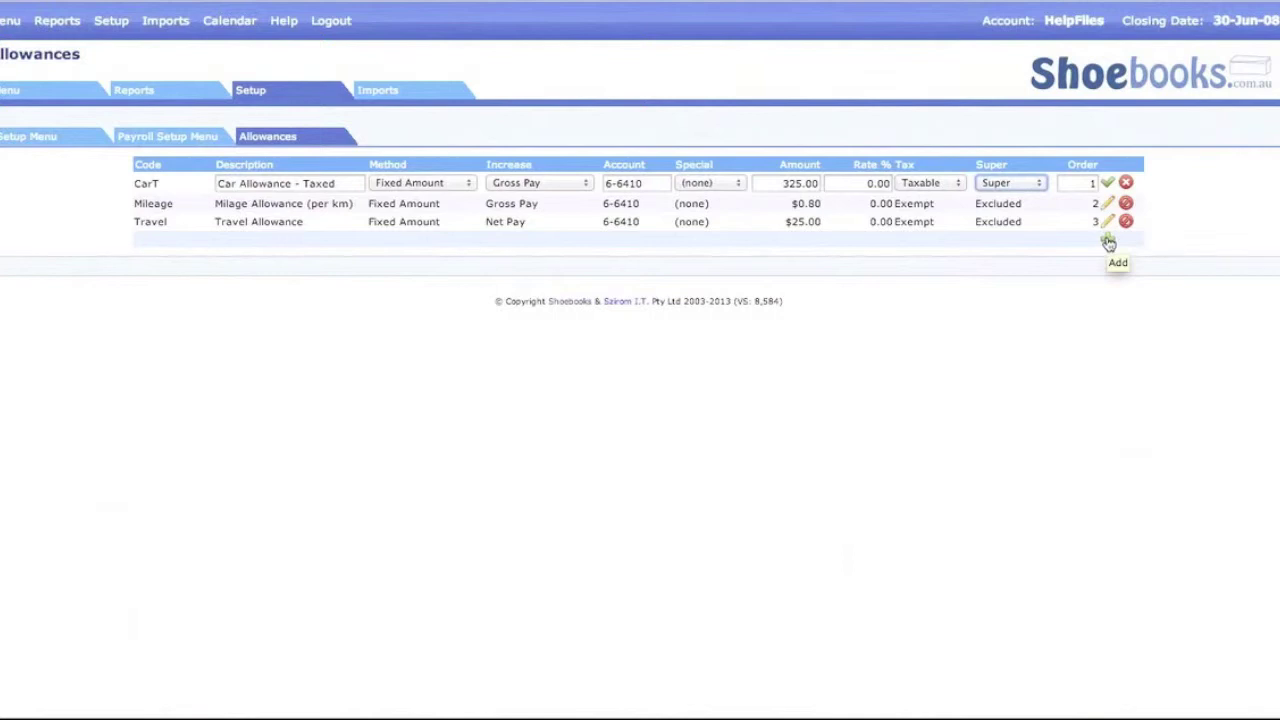
click(887, 277)
Preview the employee payment summaries for 01-Jul-12 to 30-Jun-13 and look through the pages.
click(168, 136)
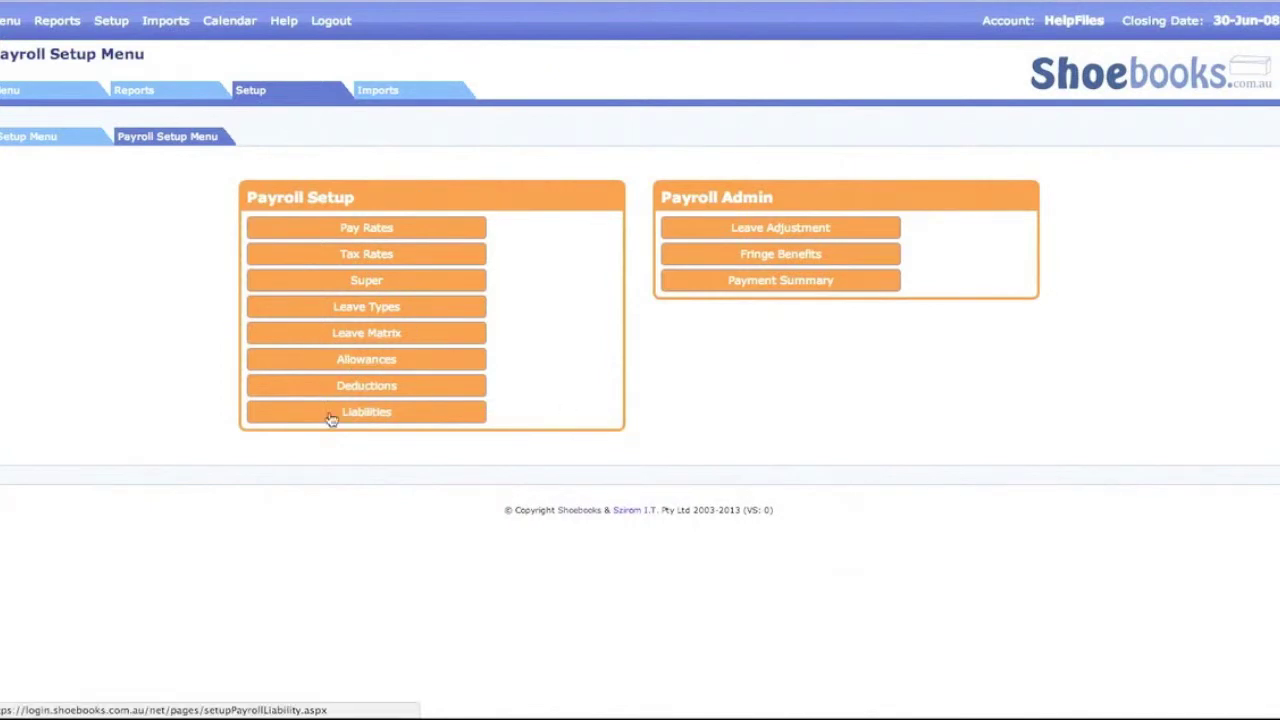
click(788, 285)
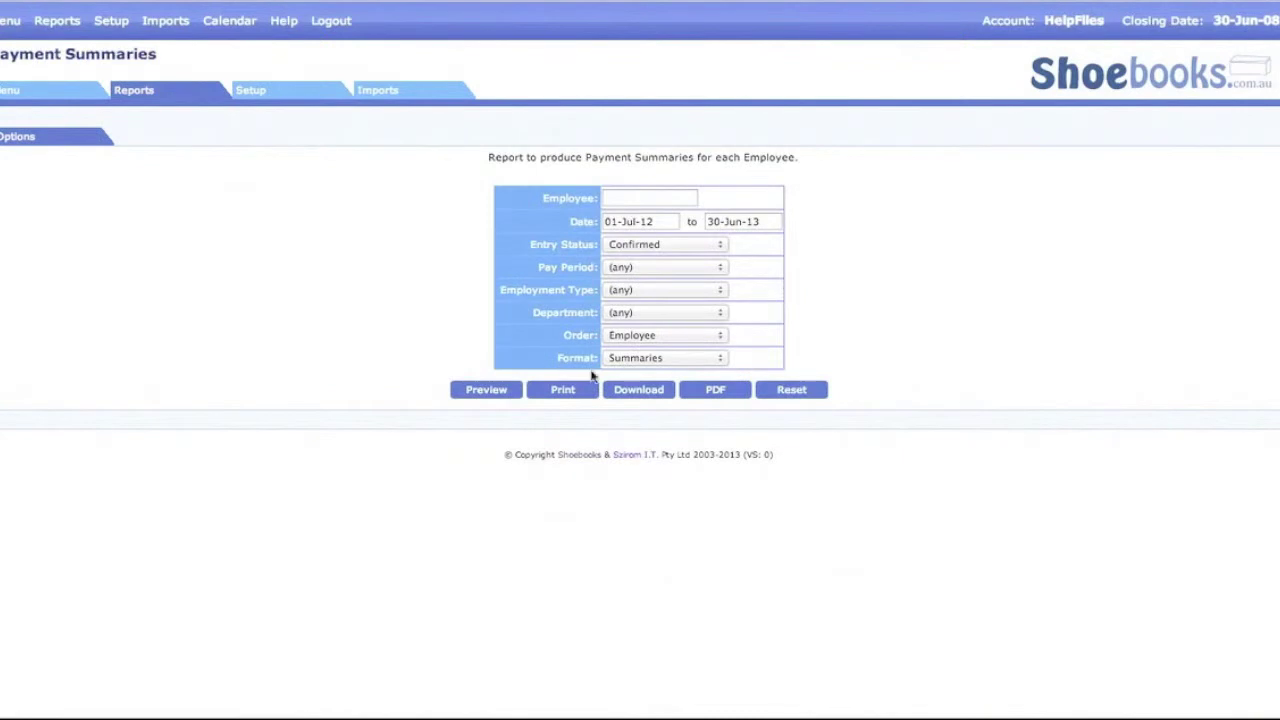
click(490, 396)
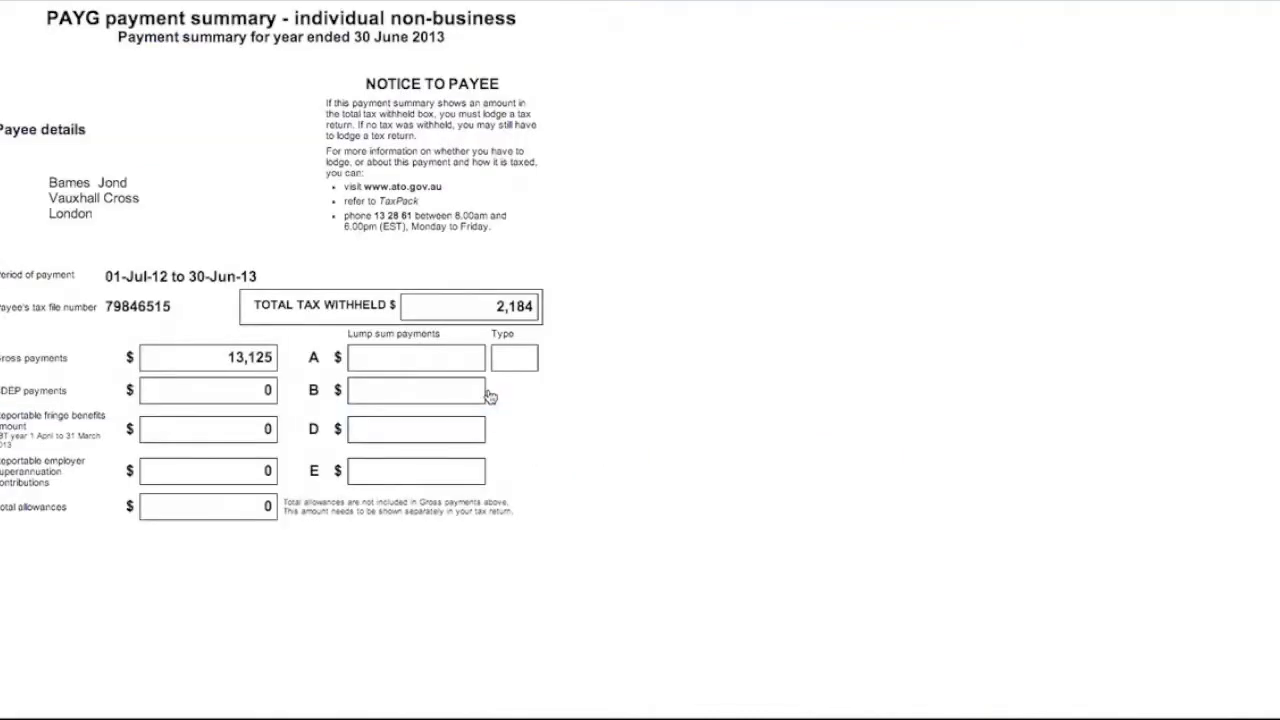
scroll(490, 396, down, 12)
scroll(490, 397, down, 15)
scroll(490, 397, up, 6)
scroll(490, 397, up, 15)
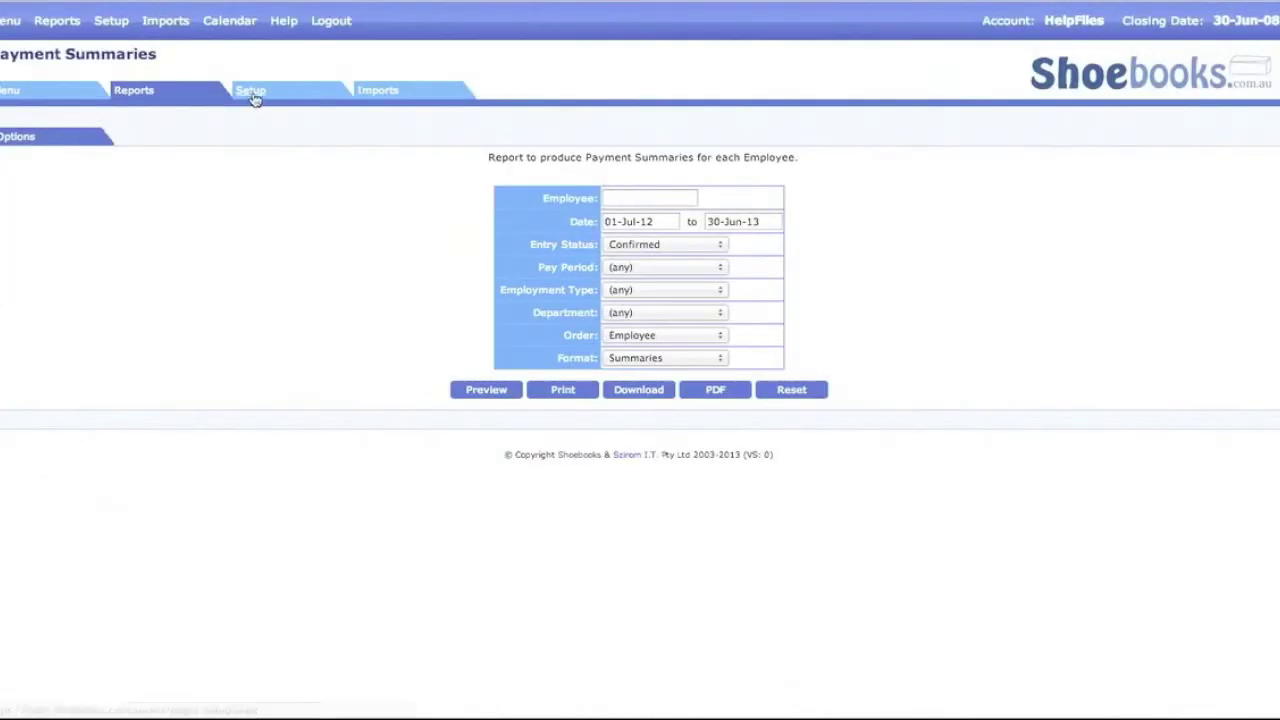
Return to the payroll setup menu and go on to the main menu overview.
click(252, 92)
click(218, 250)
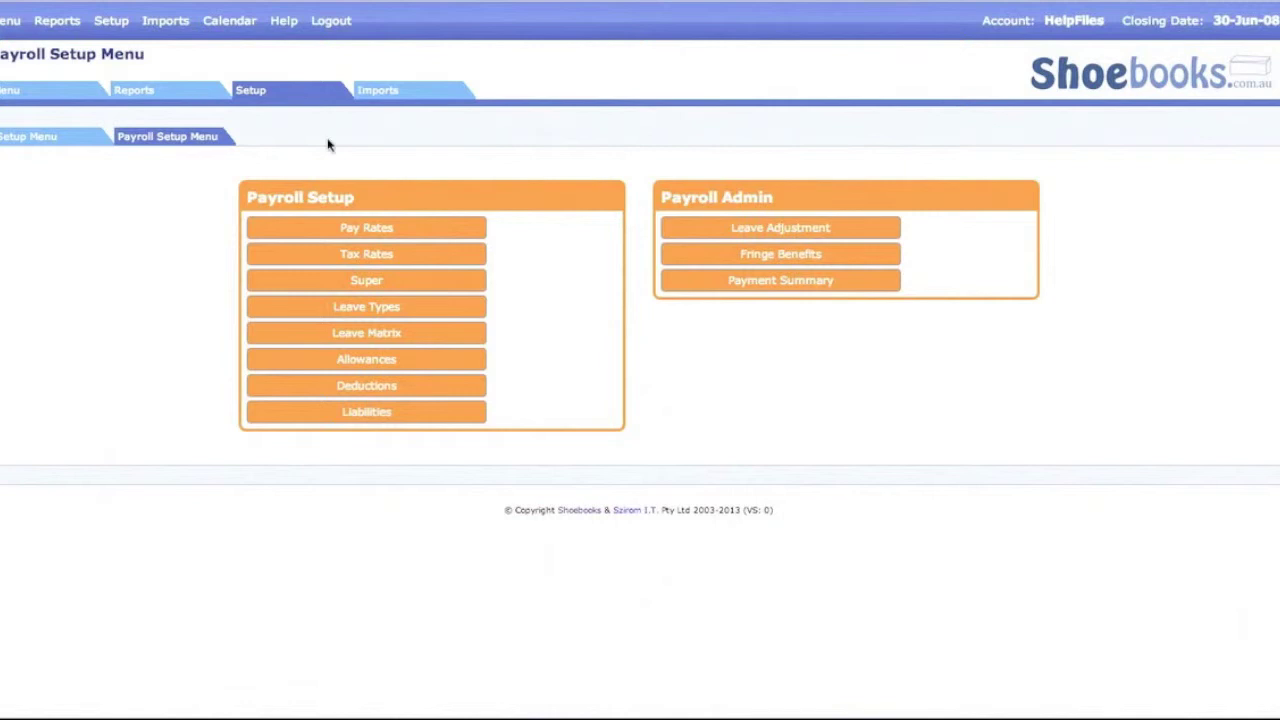
mouse_move(8, 28)
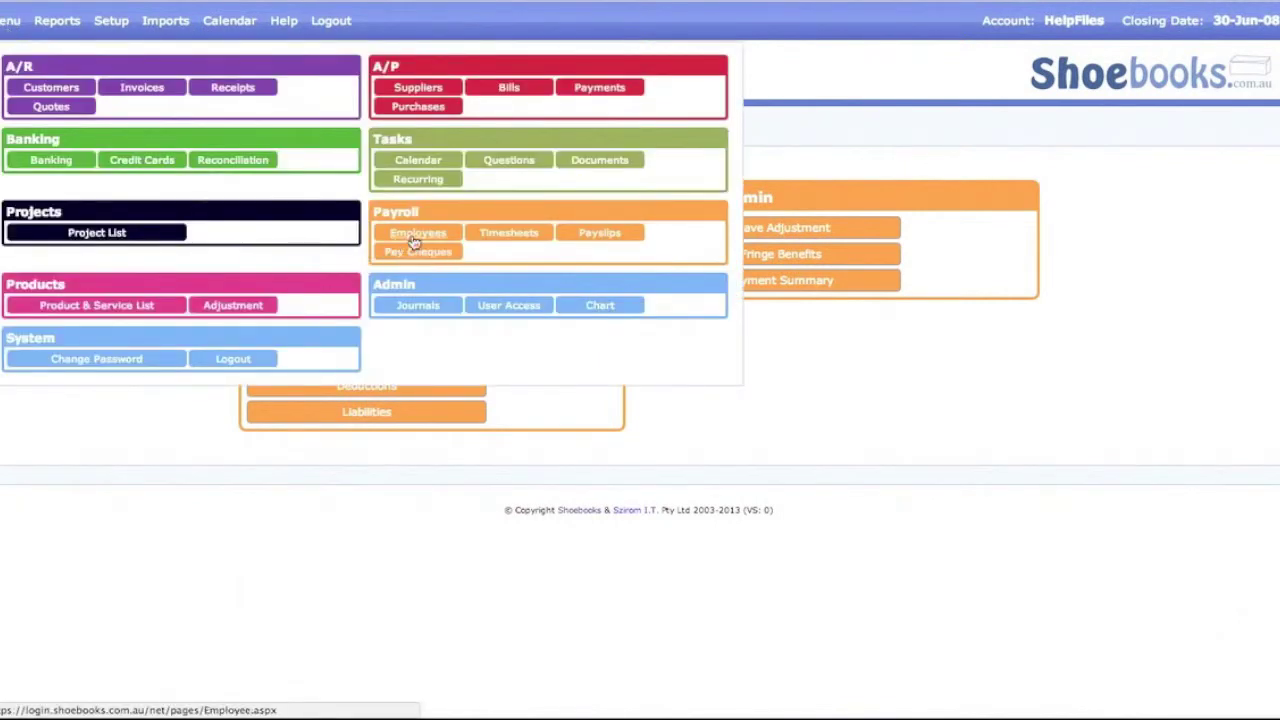
click(13, 24)
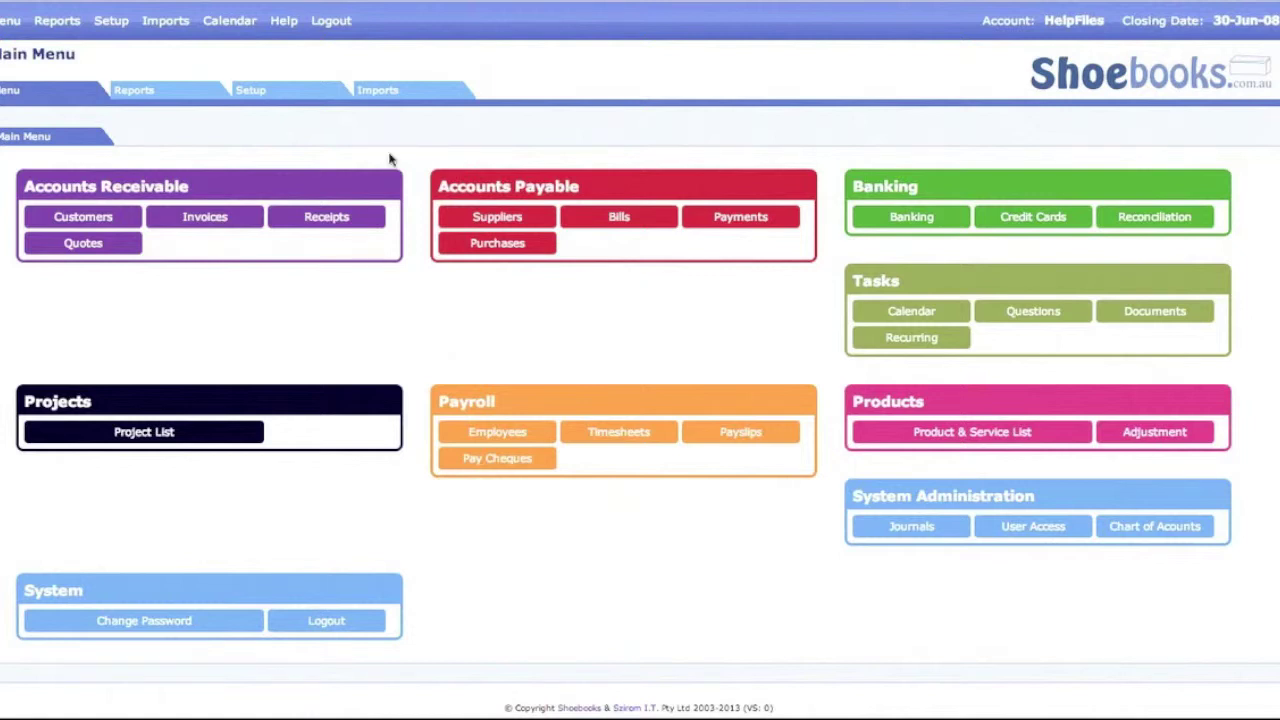
Open the company details in the setup and view the company logos and the list of divisions.
click(248, 96)
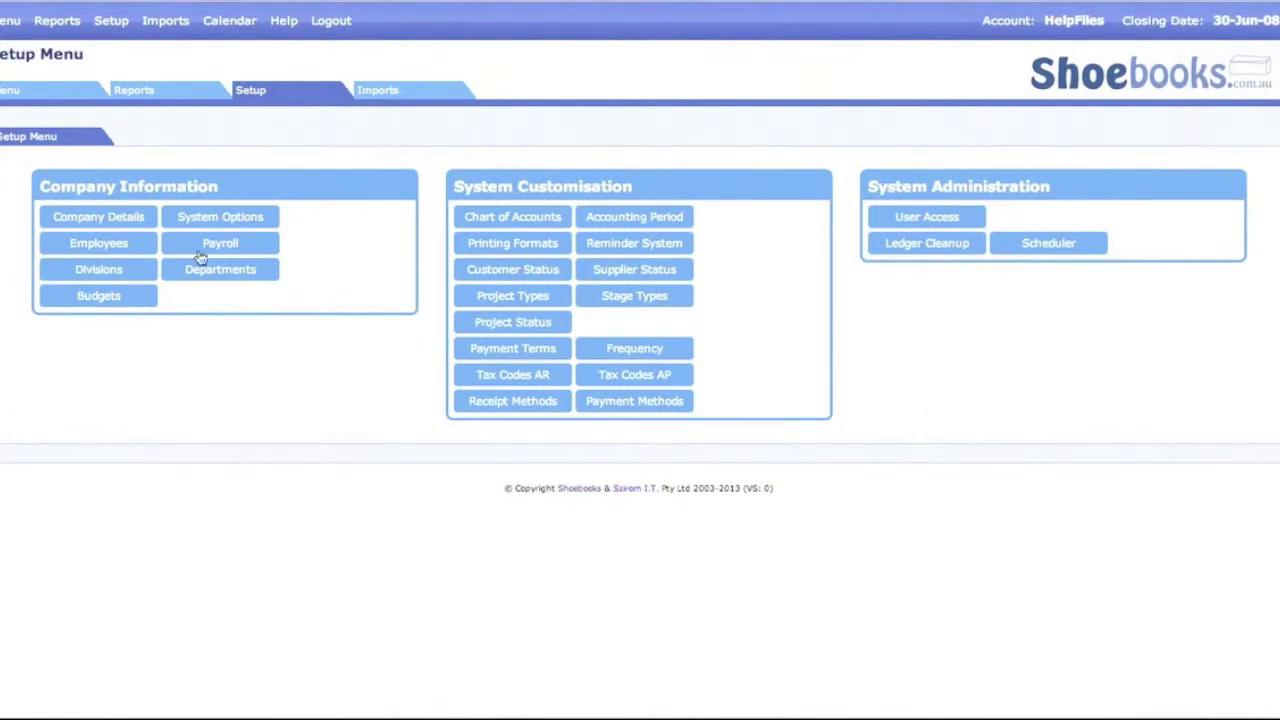
click(85, 221)
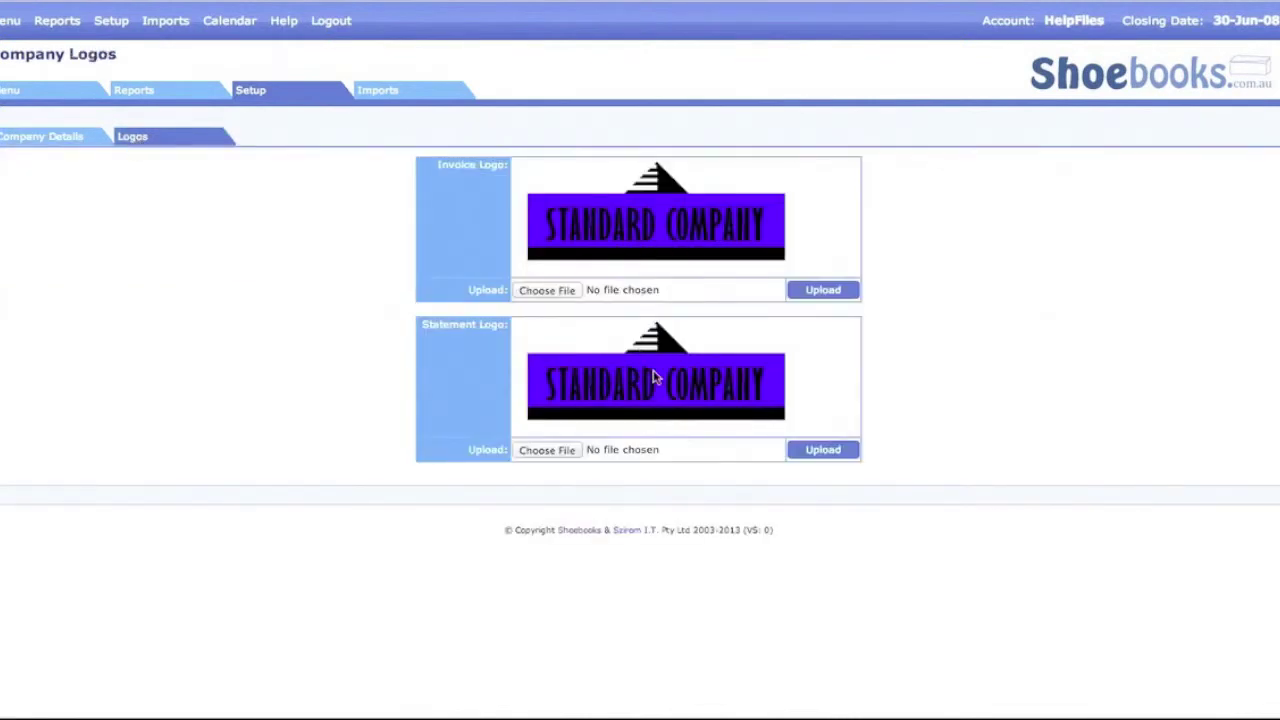
click(47, 144)
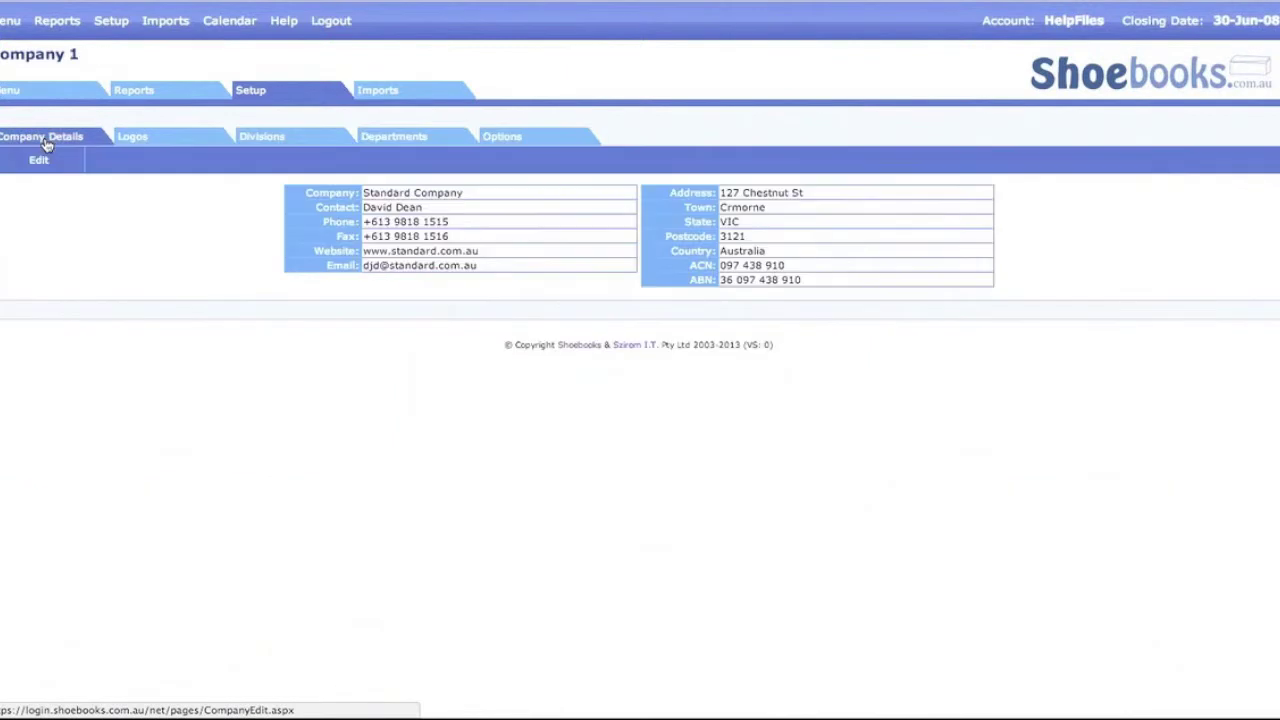
click(262, 137)
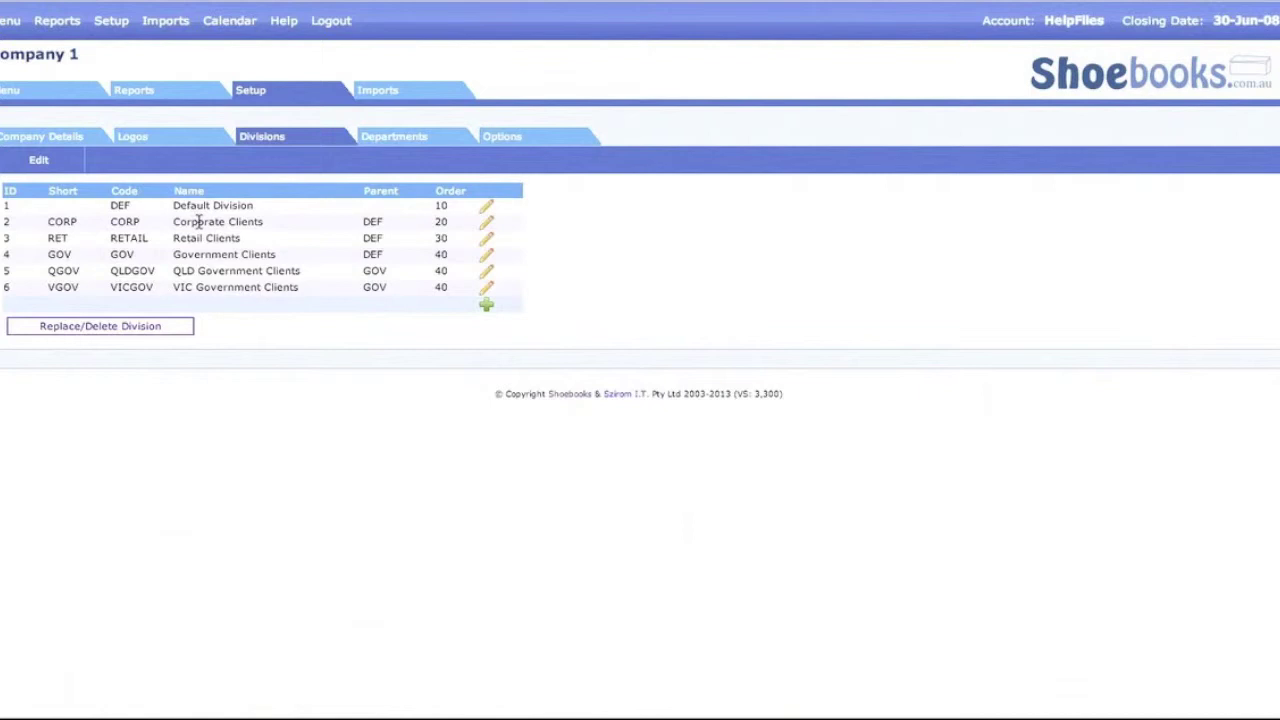
Open the Profit and Loss Division Totals report and view the maximum division level choices, keeping (all).
click(135, 92)
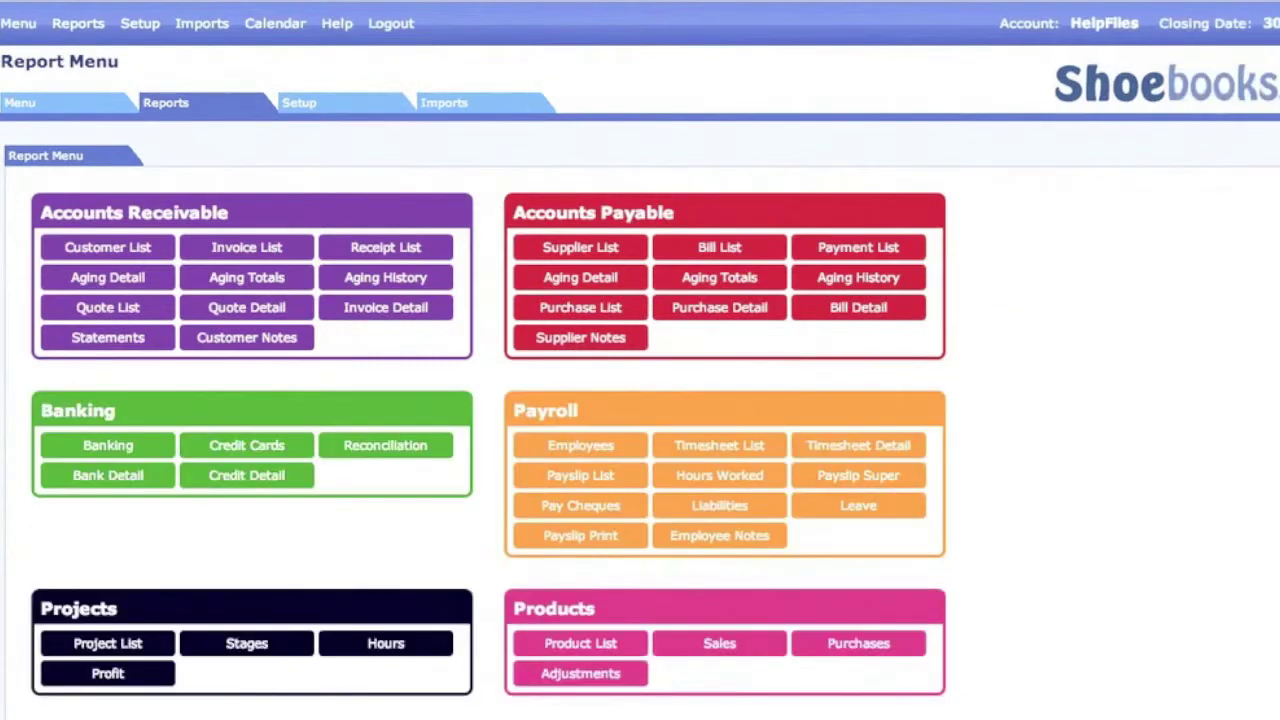
scroll(1074, 666, down, 4)
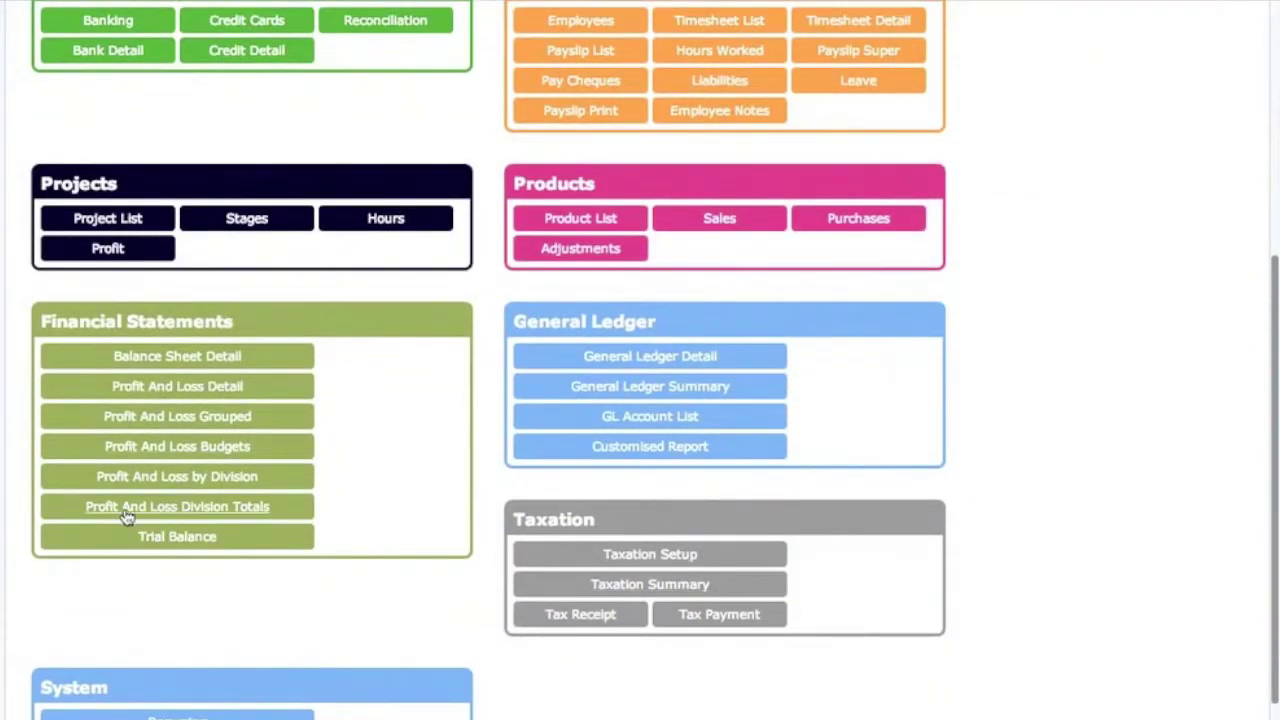
click(158, 507)
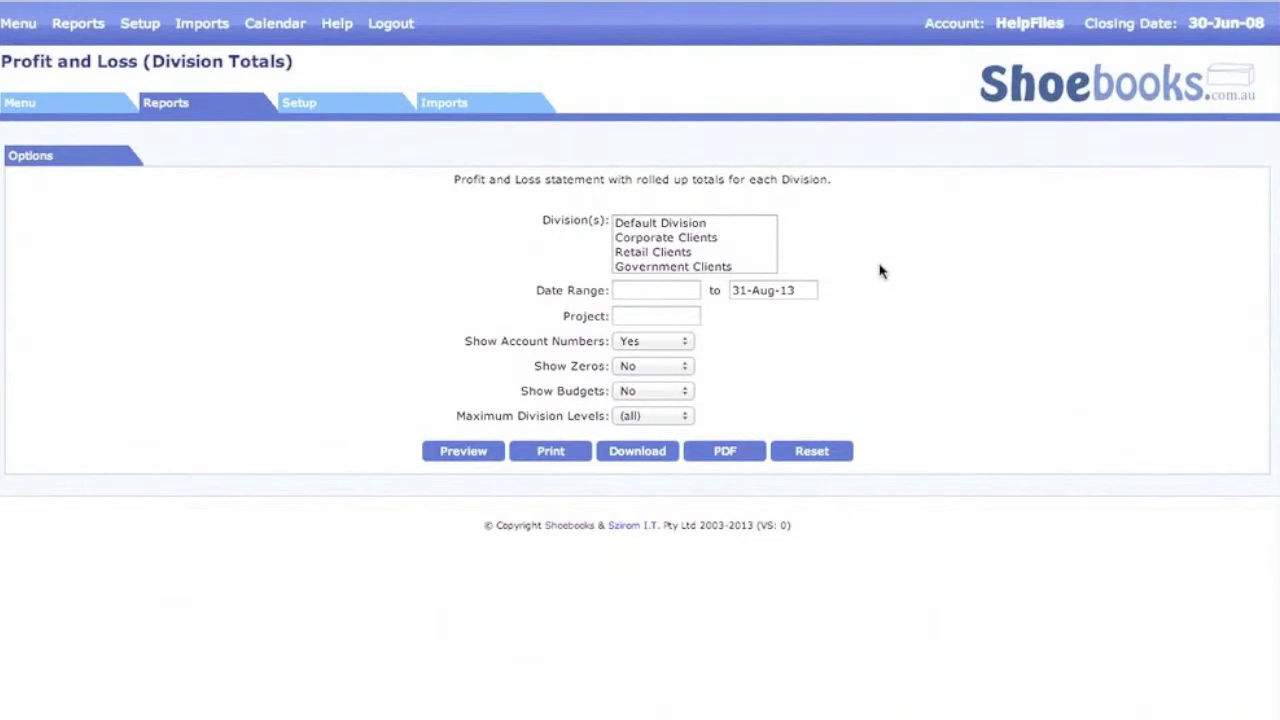
click(628, 314)
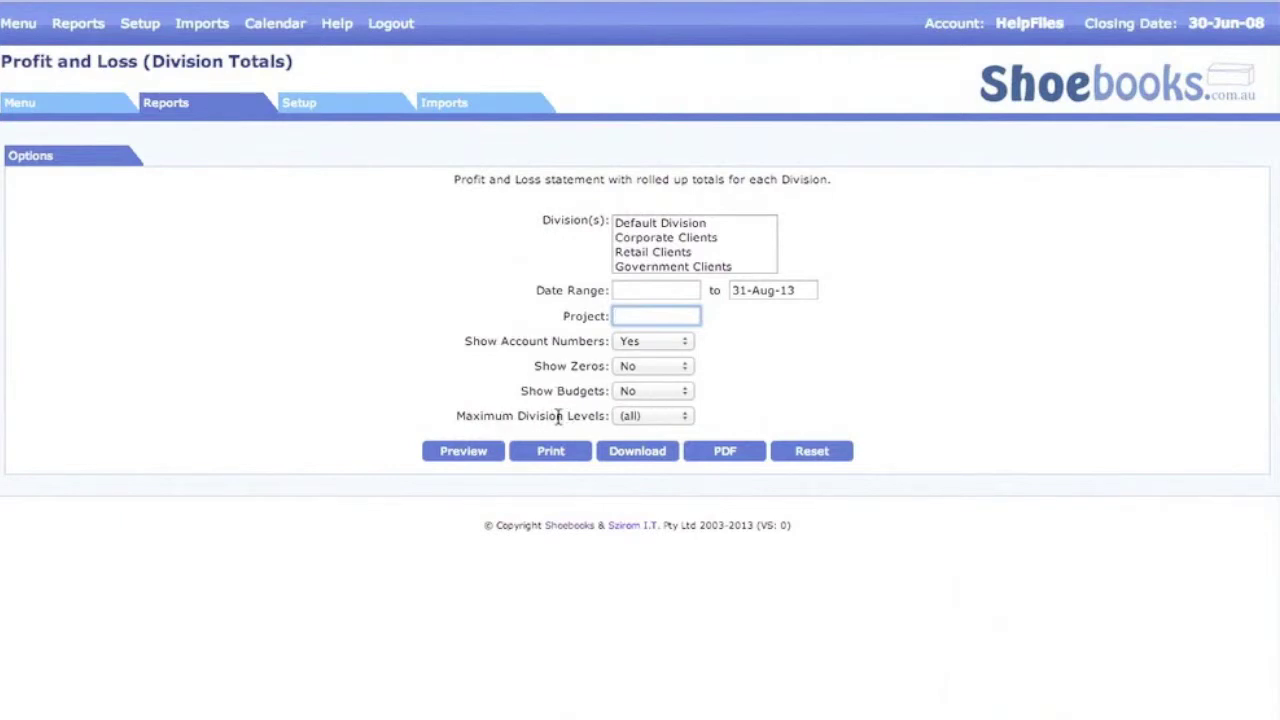
click(633, 416)
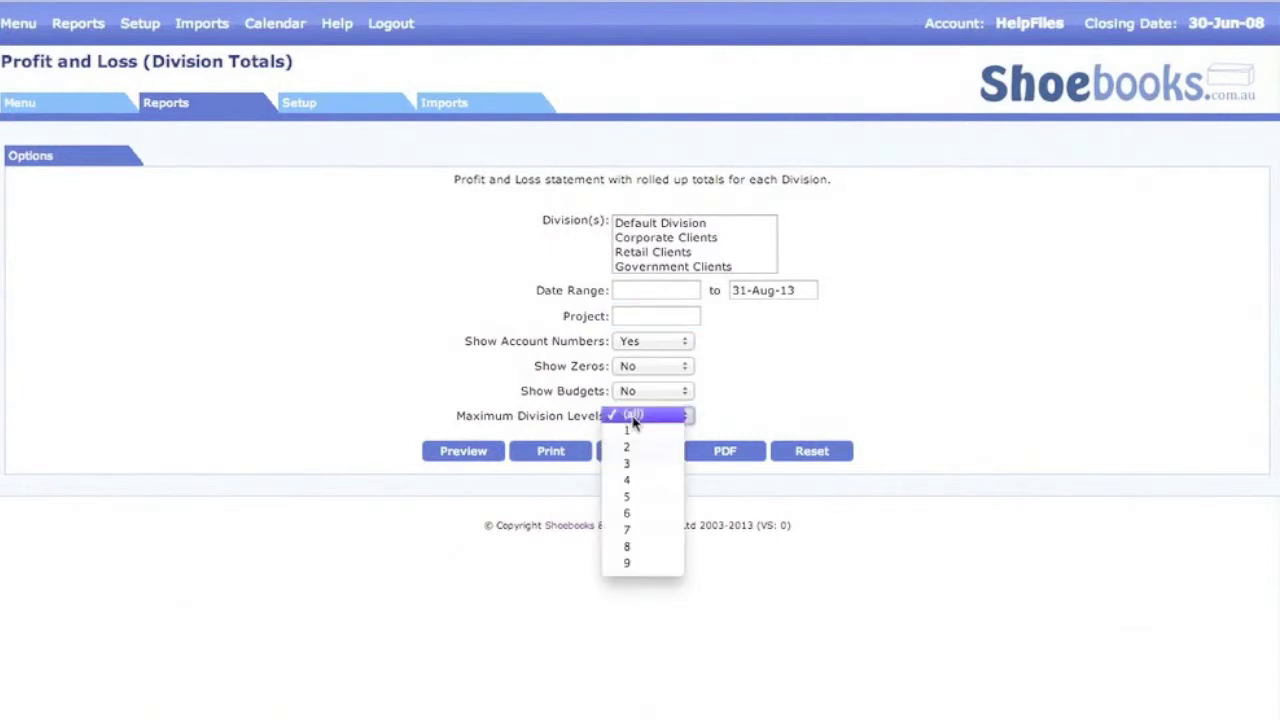
click(632, 418)
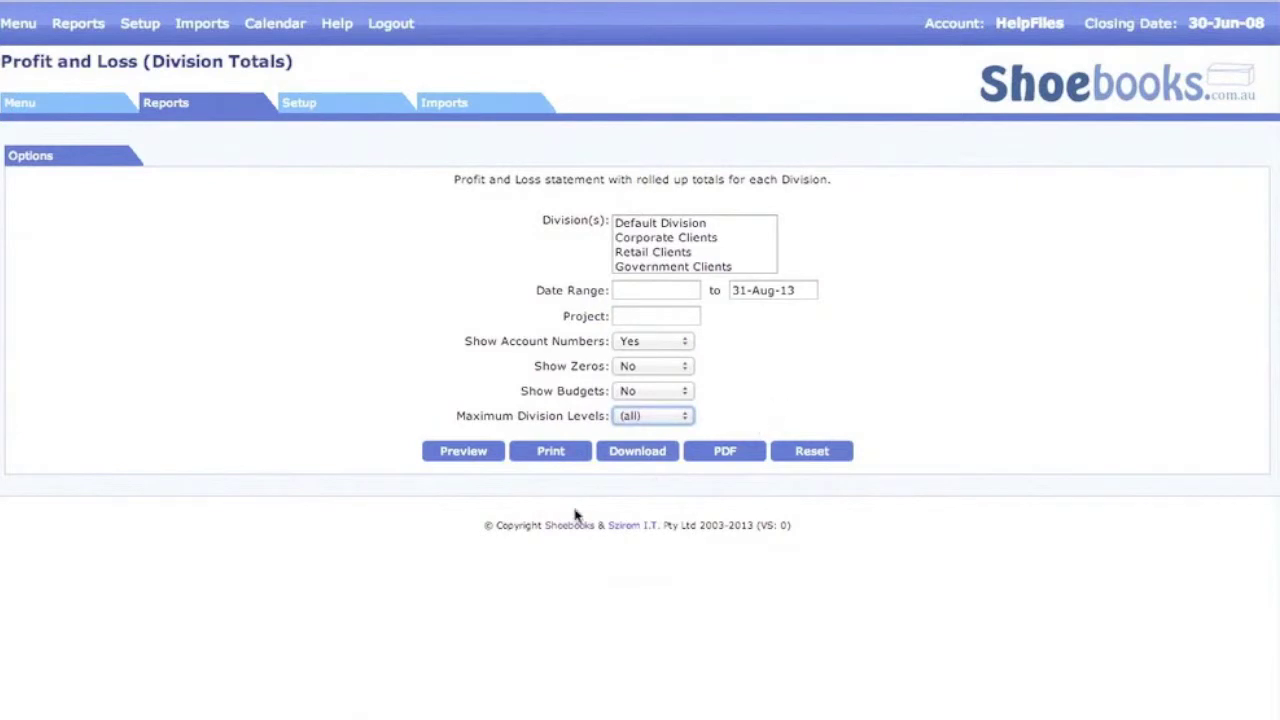
Preview the profit and loss report with all division levels and examine the income, cost and expense columns for each division.
click(455, 452)
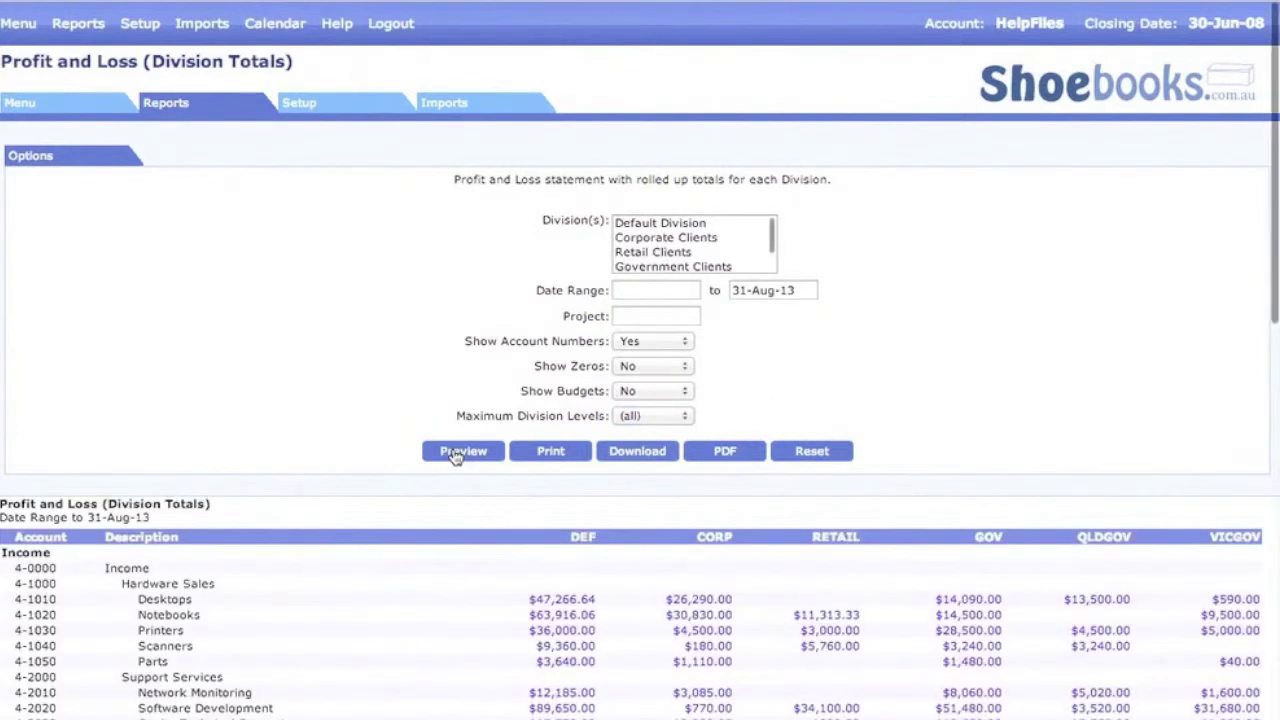
scroll(455, 456, down, 1)
scroll(455, 457, down, 4)
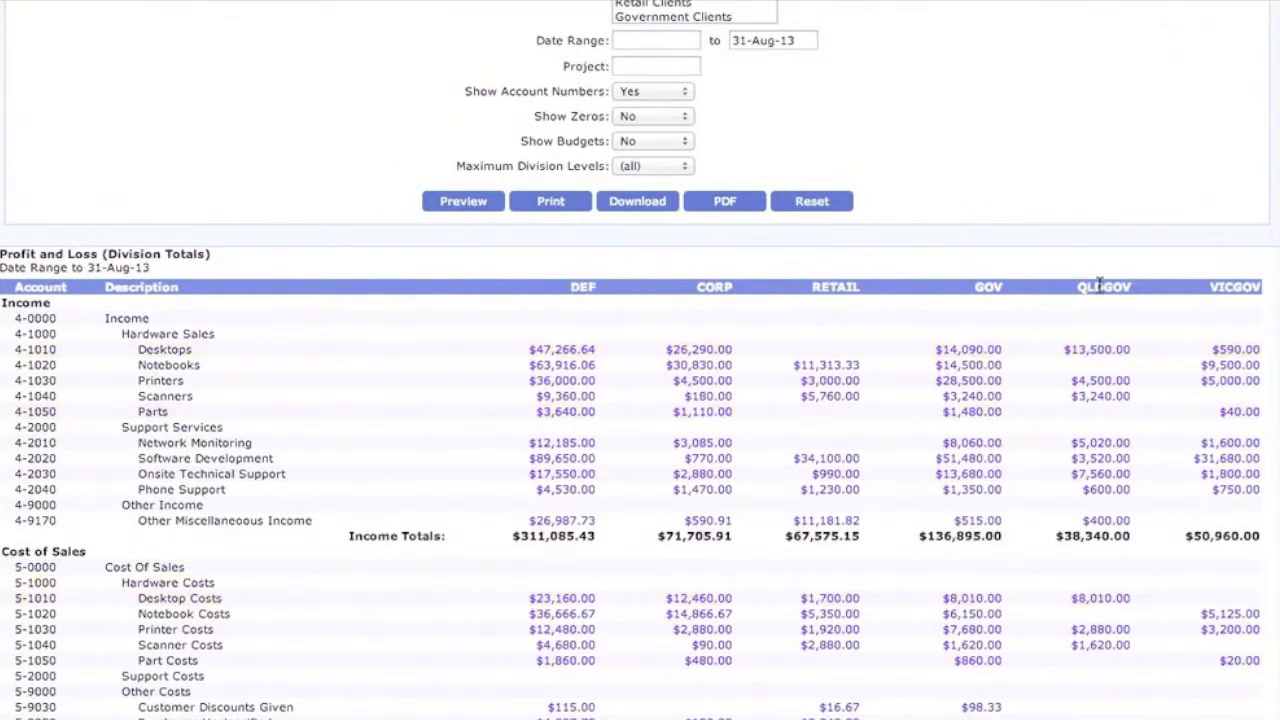
scroll(1121, 410, down, 5)
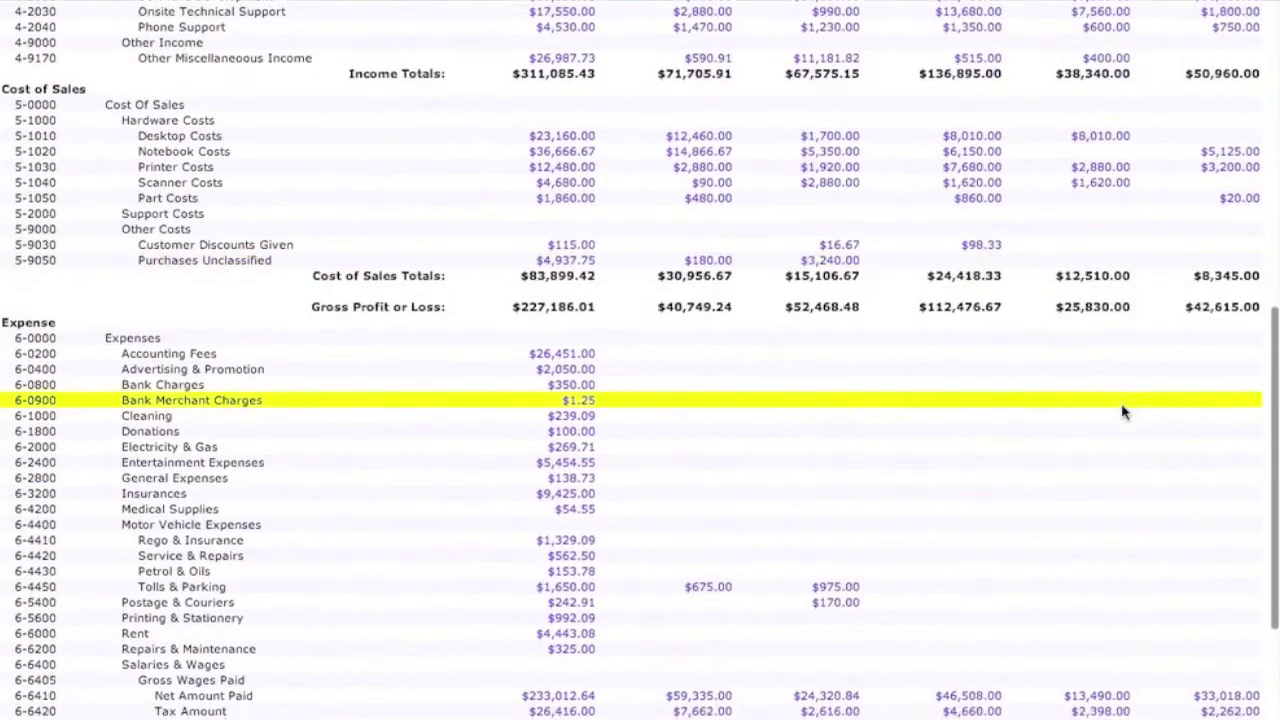
scroll(1121, 403, up, 8)
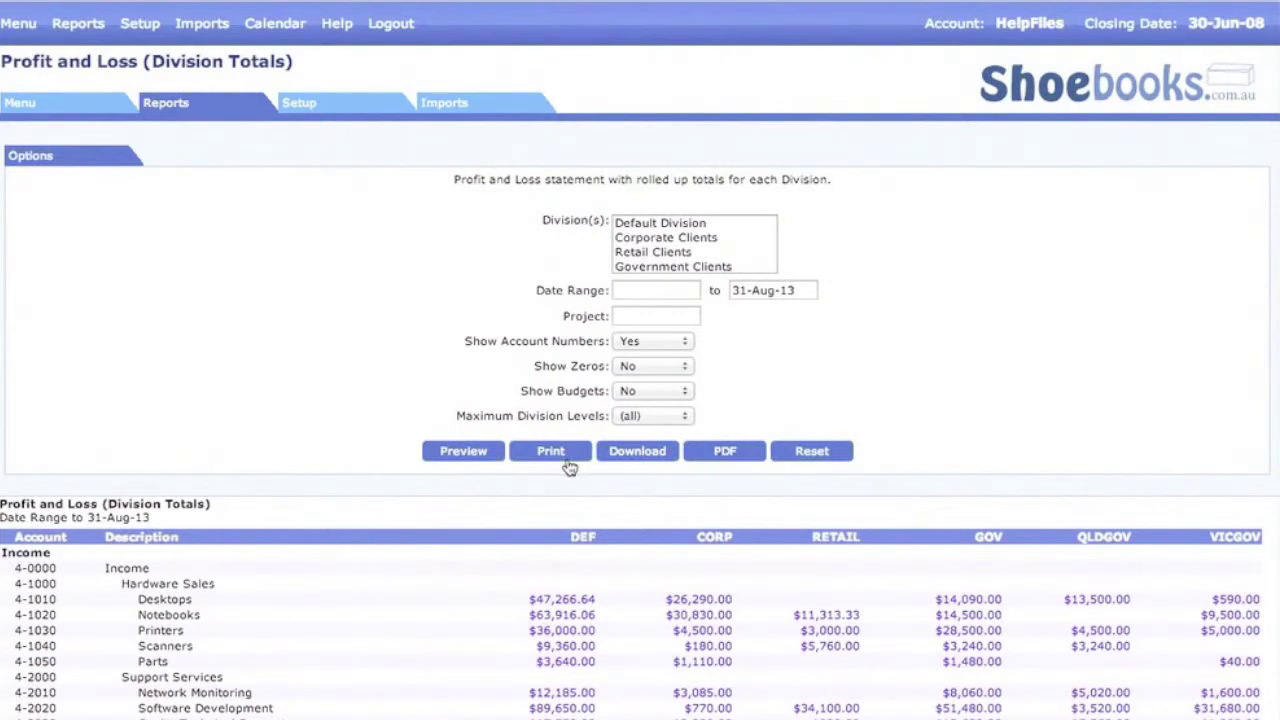
Limit the report's maximum division levels to 1 and regenerate the preview.
click(662, 417)
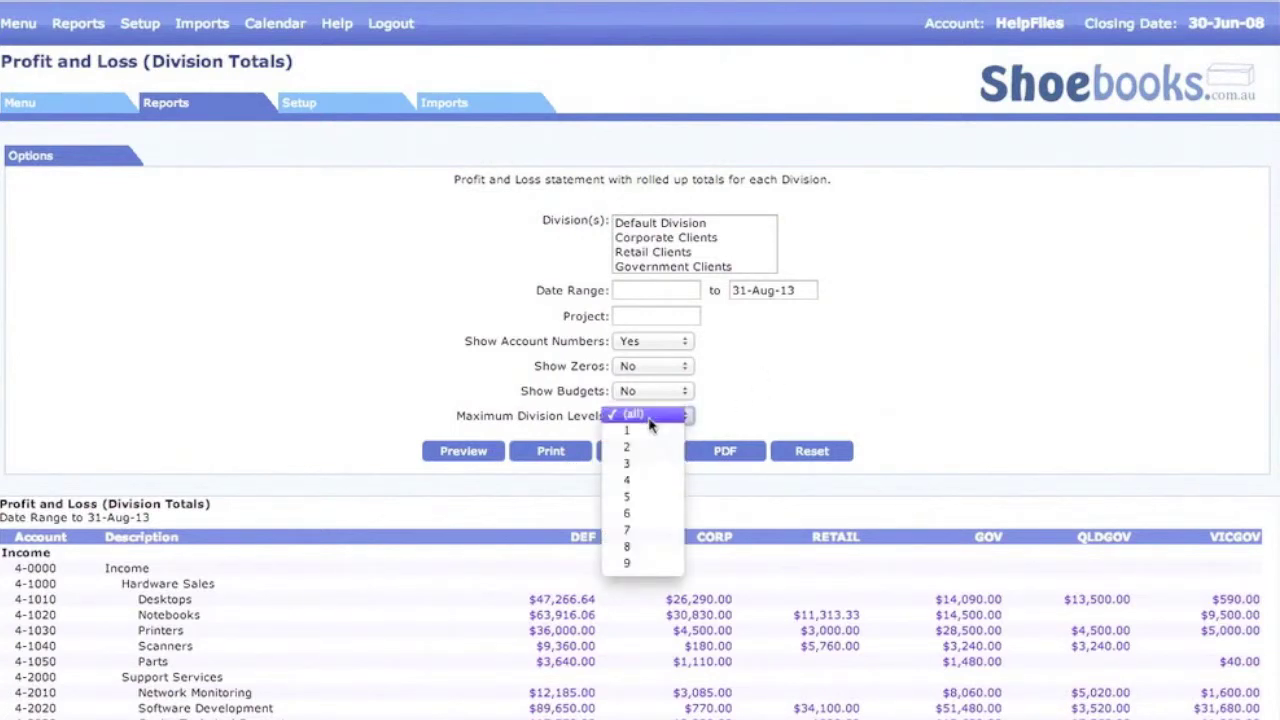
click(634, 432)
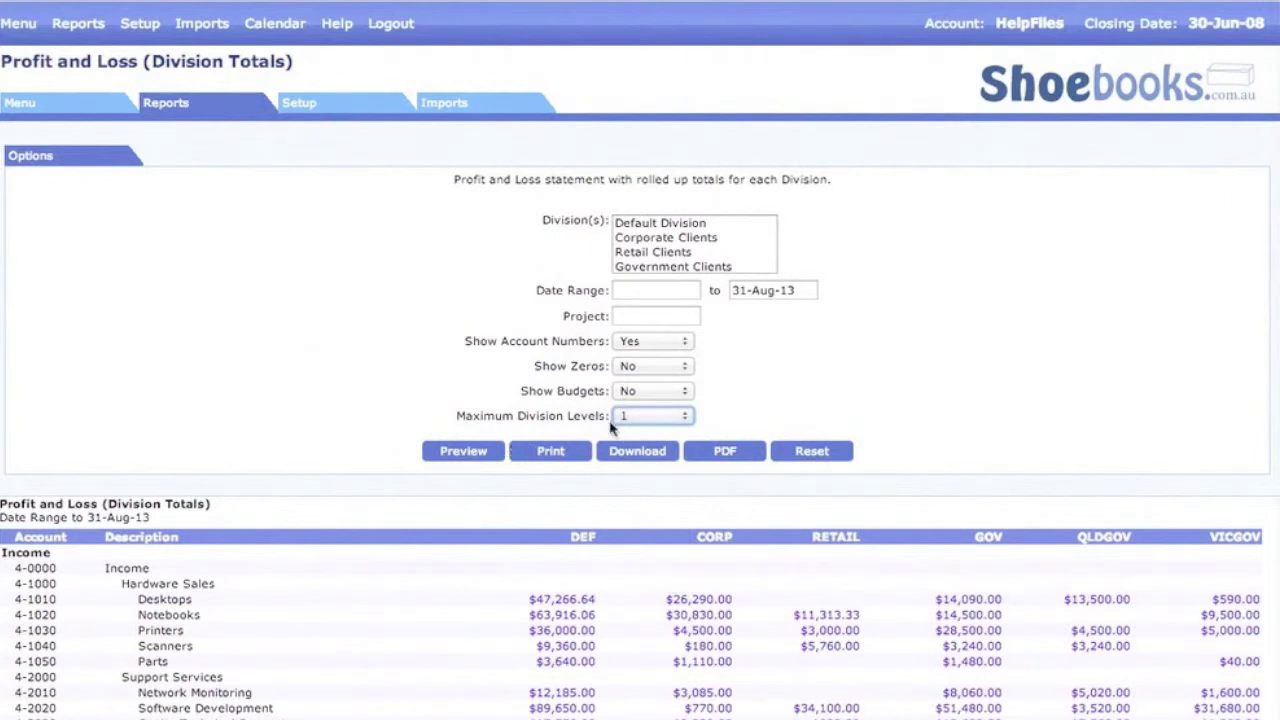
click(460, 455)
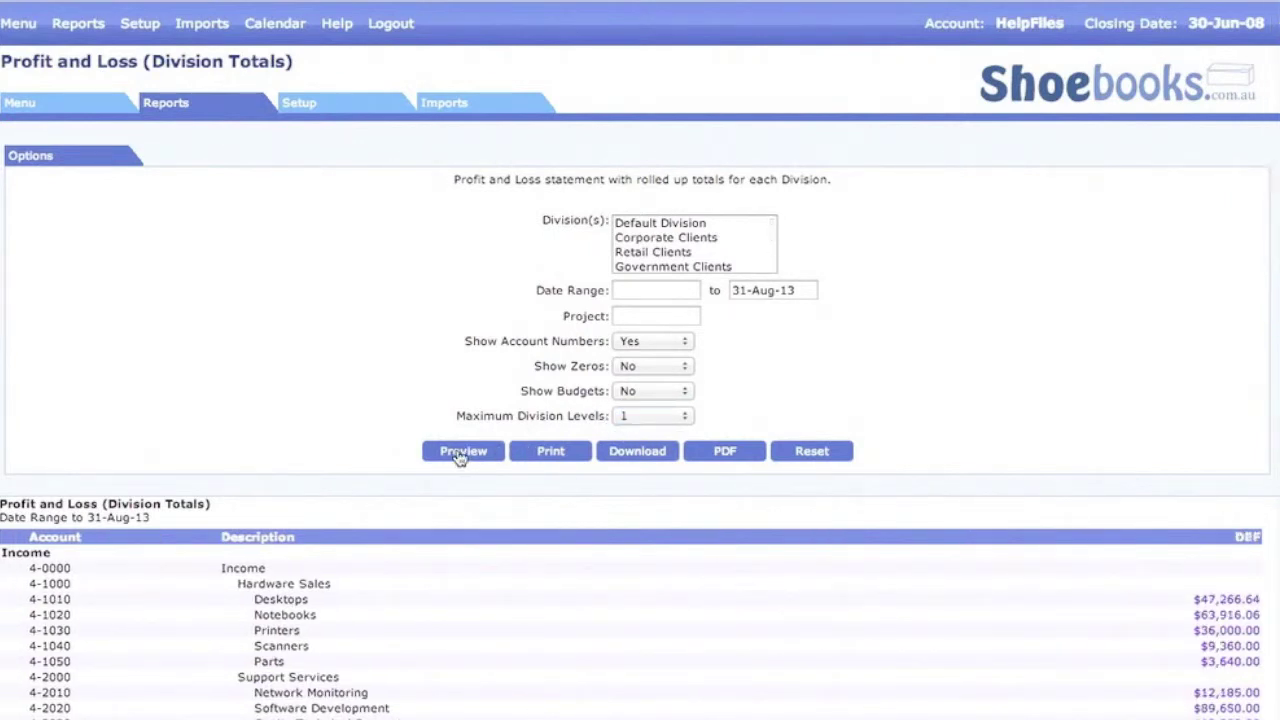
Examine the income, cost and expense totals in the single-level profit and loss report, down to the nett result.
scroll(460, 456, down, 3)
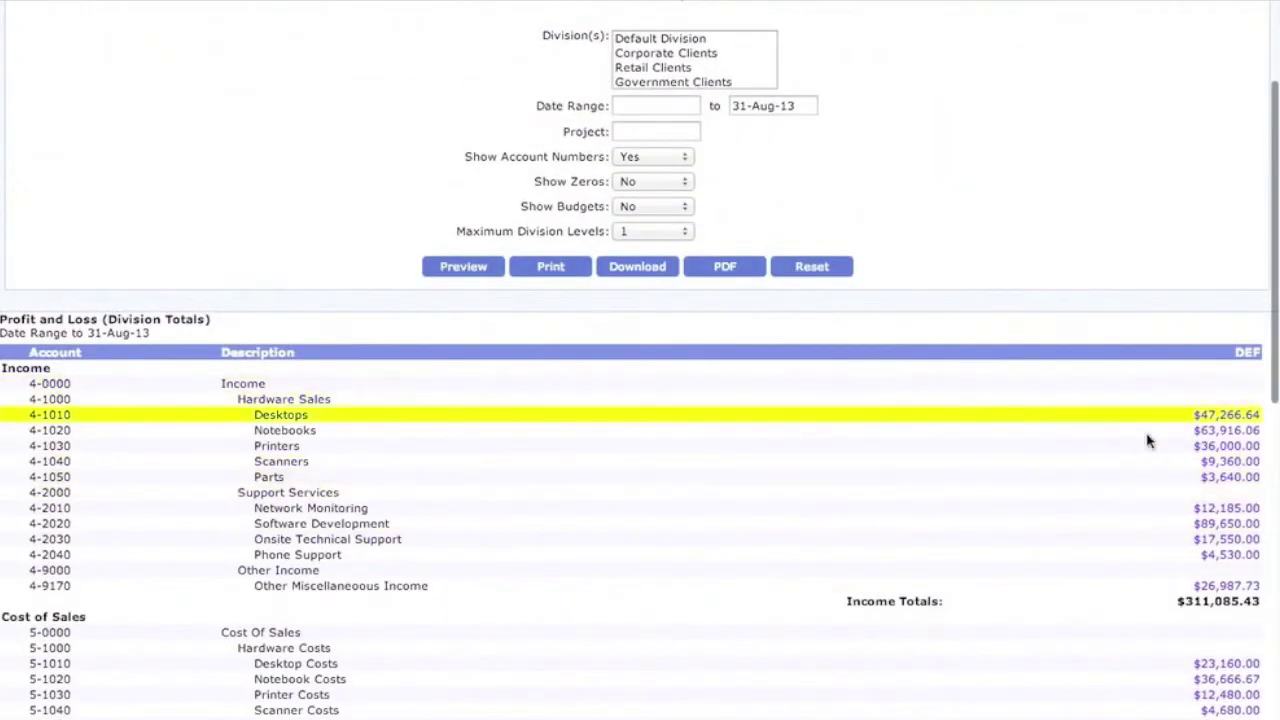
scroll(1145, 518, down, 3)
scroll(1145, 518, down, 10)
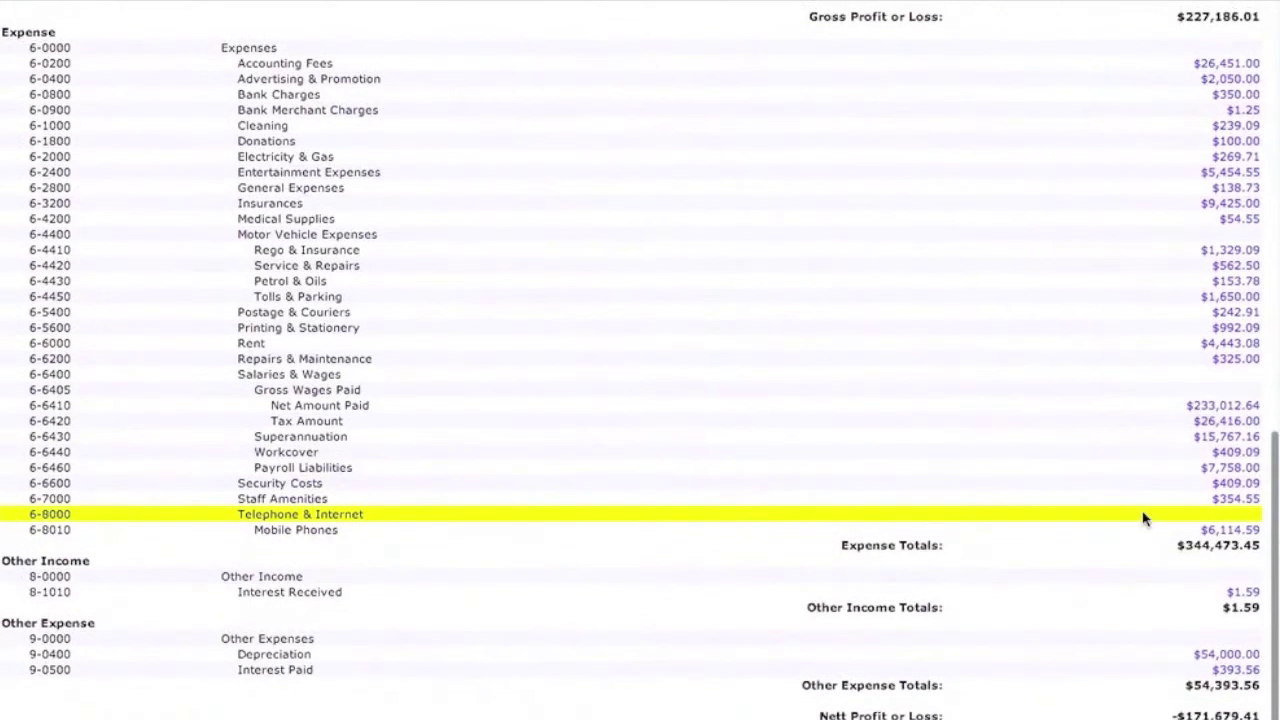
scroll(1145, 518, up, 15)
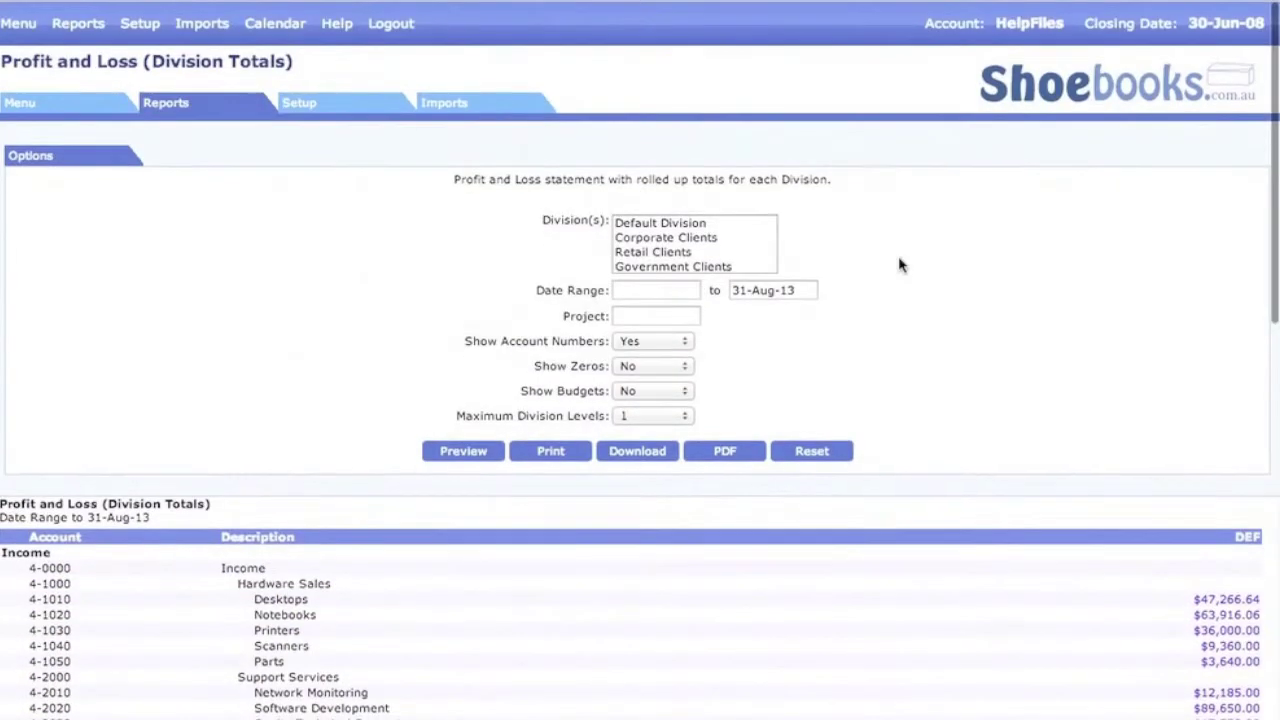
View the printing formats in the setup, and the list of scheduled actions in the system scheduler.
click(140, 27)
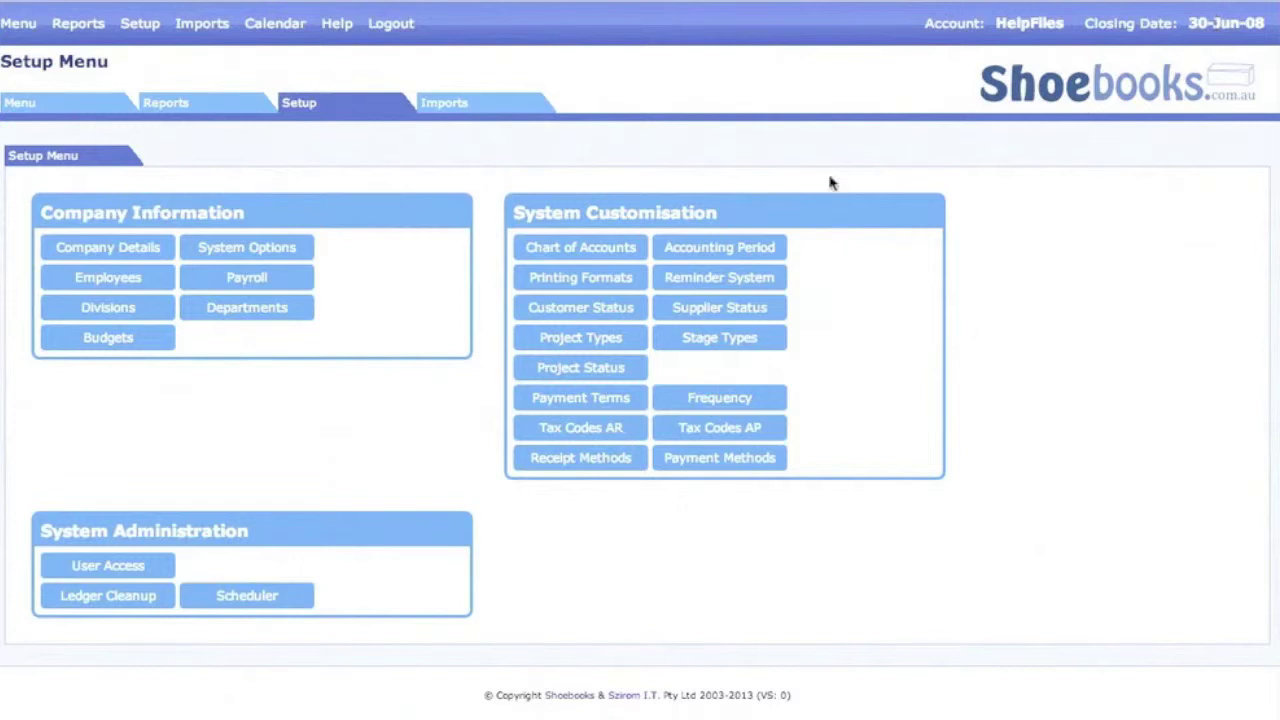
click(571, 285)
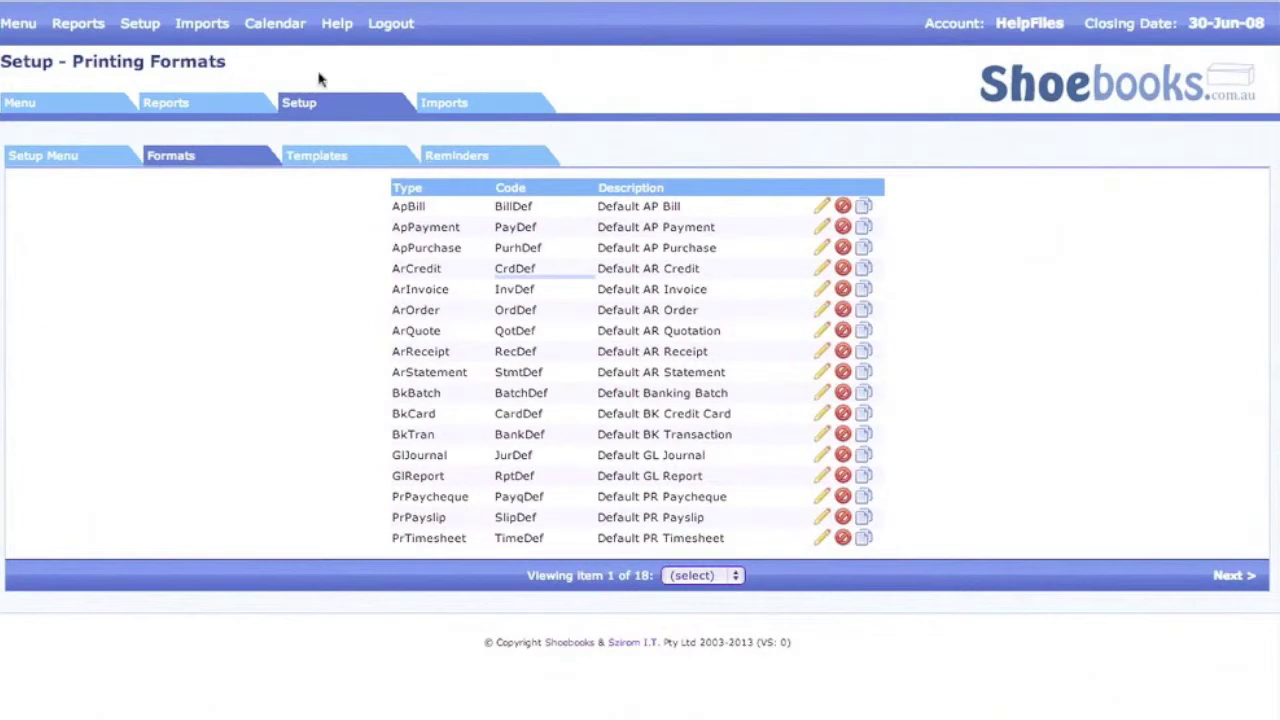
click(310, 108)
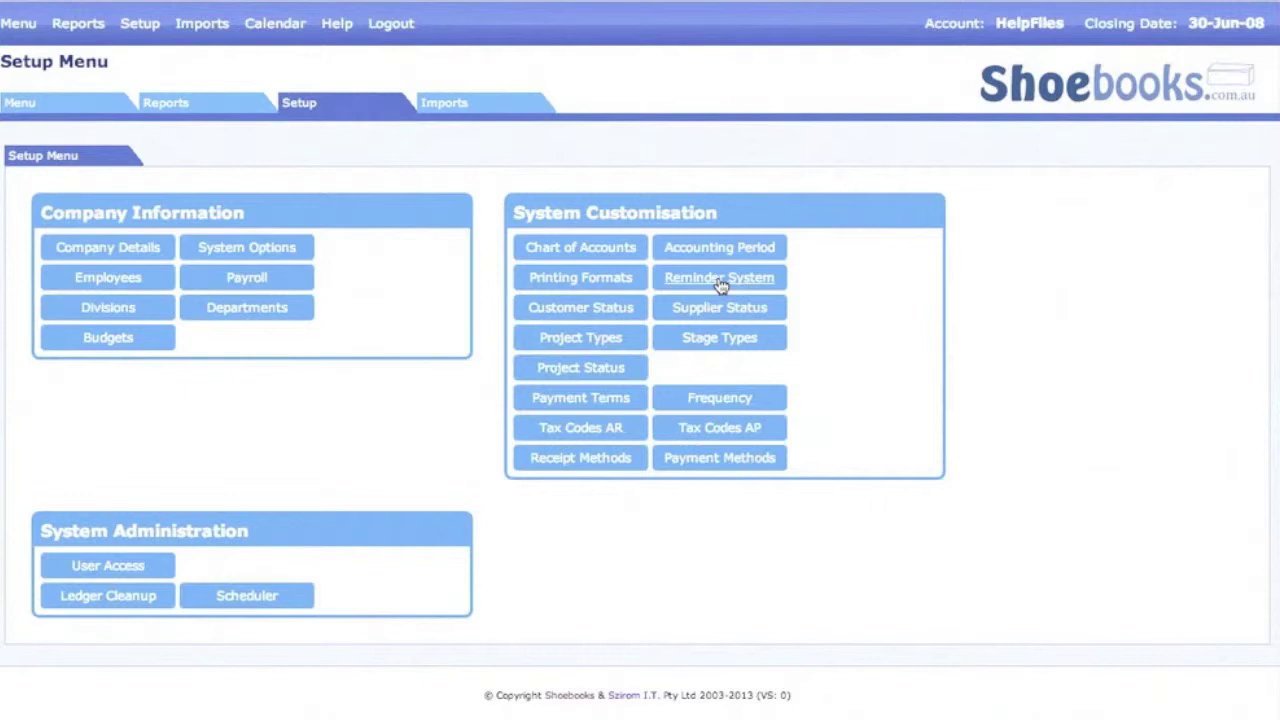
click(249, 597)
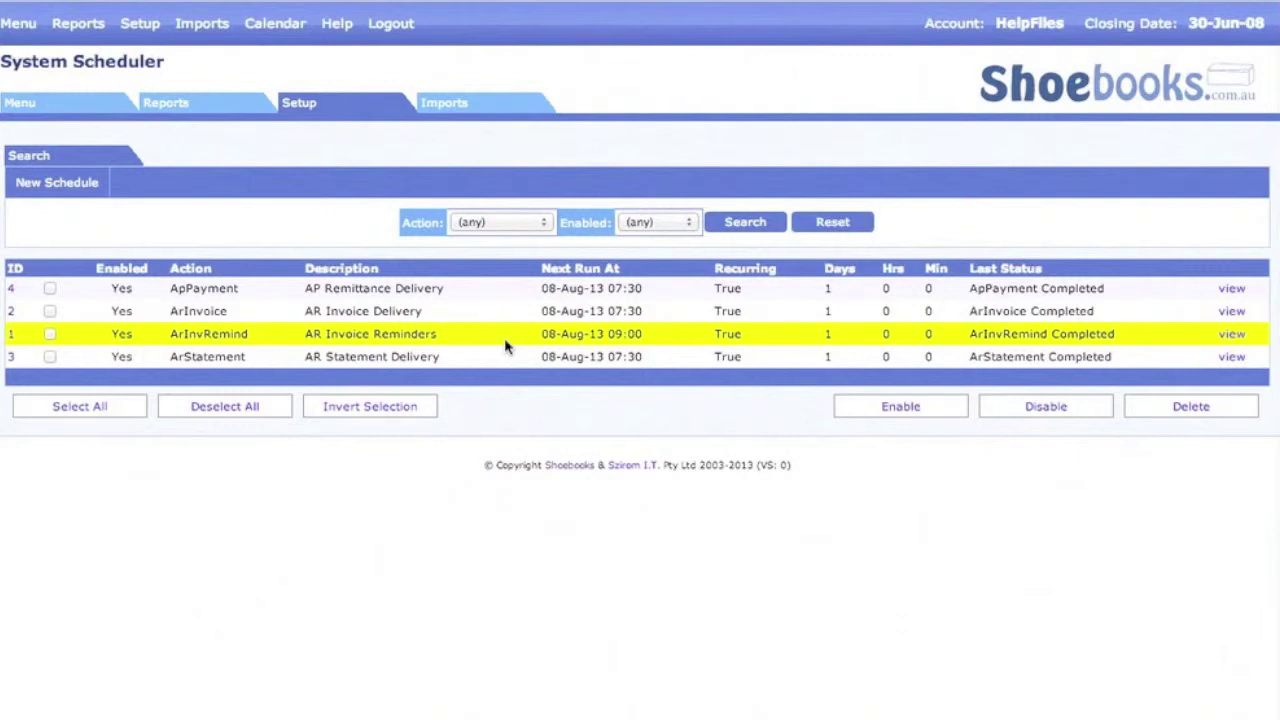
Open the Employee role in the user access setup and examine its permissions, including the Employee Login features.
click(300, 104)
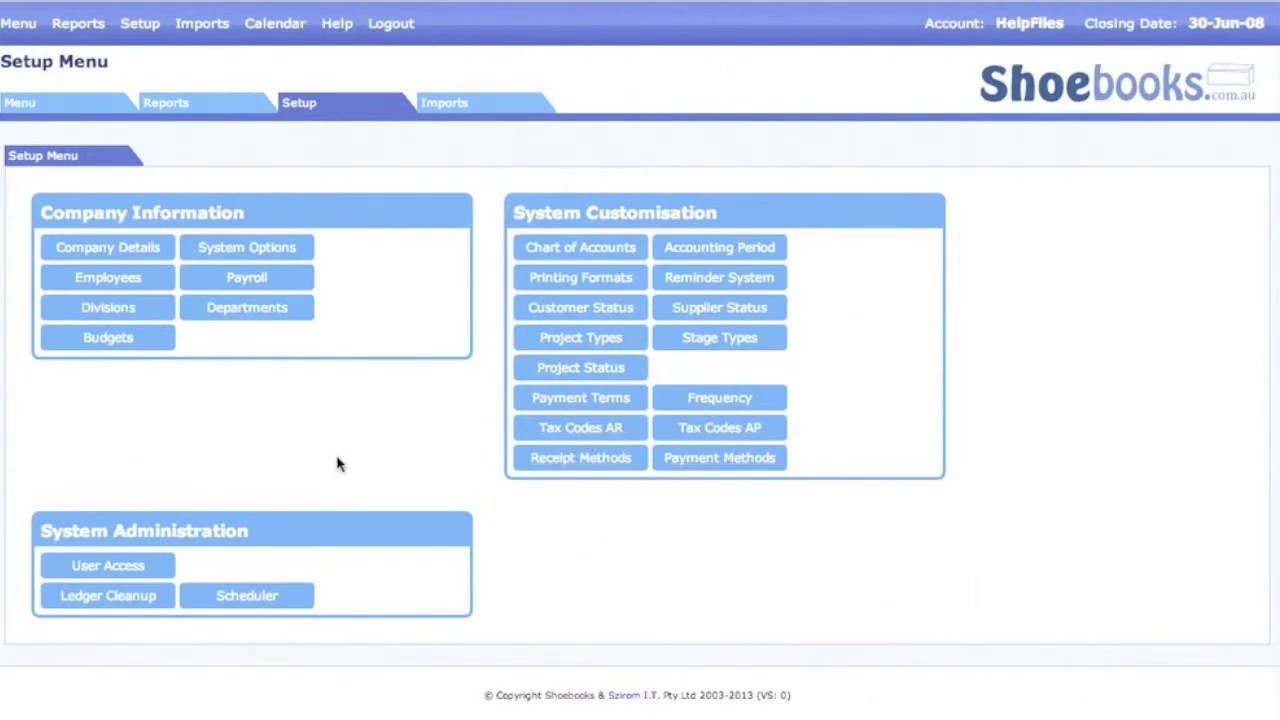
click(108, 567)
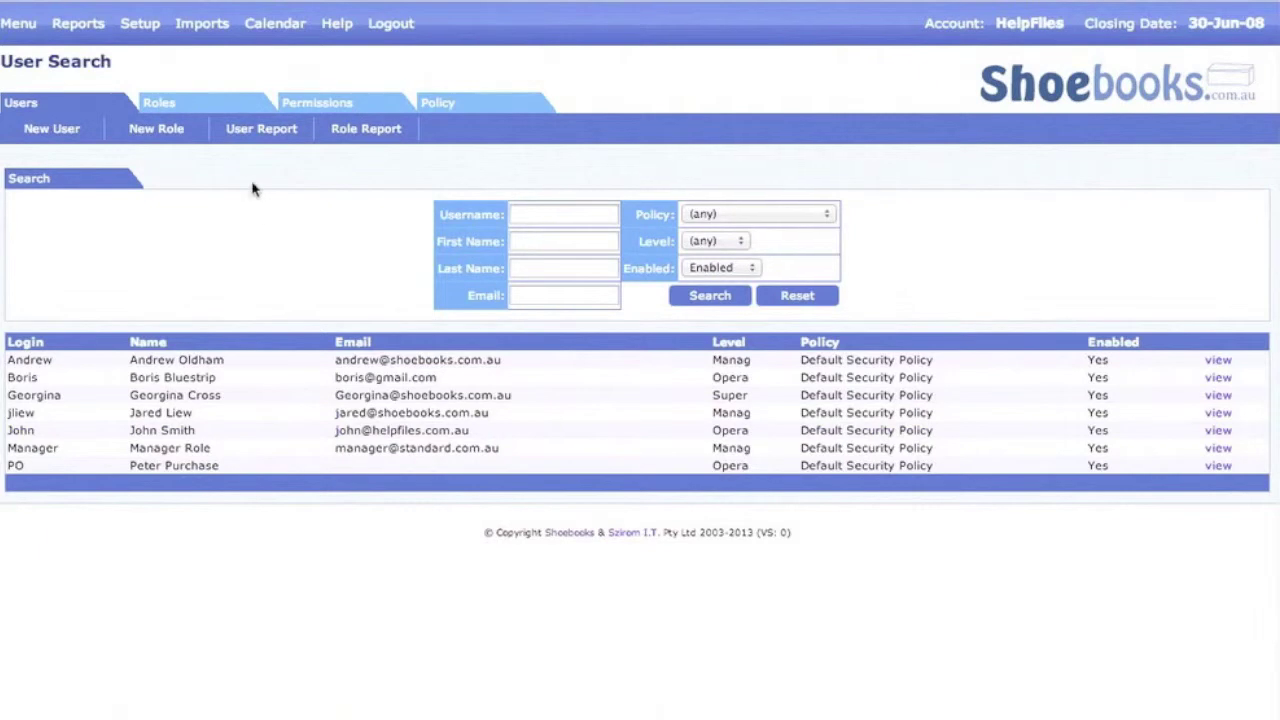
click(163, 106)
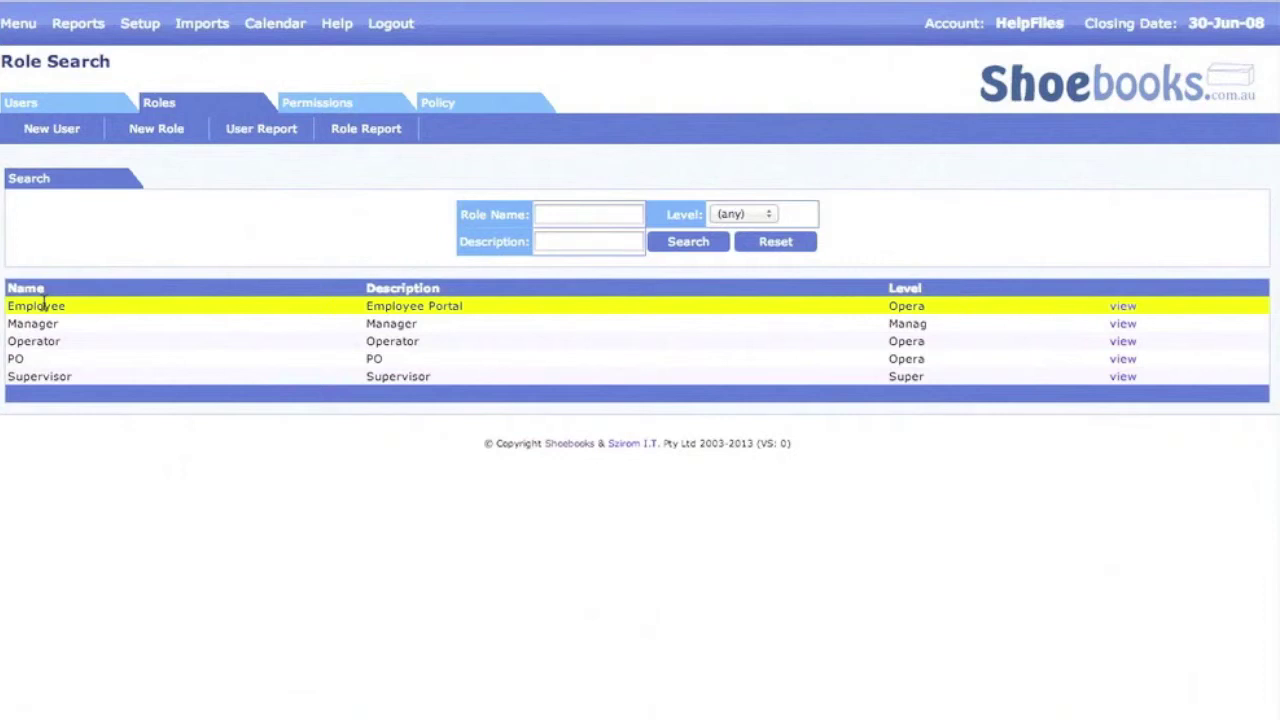
click(1123, 308)
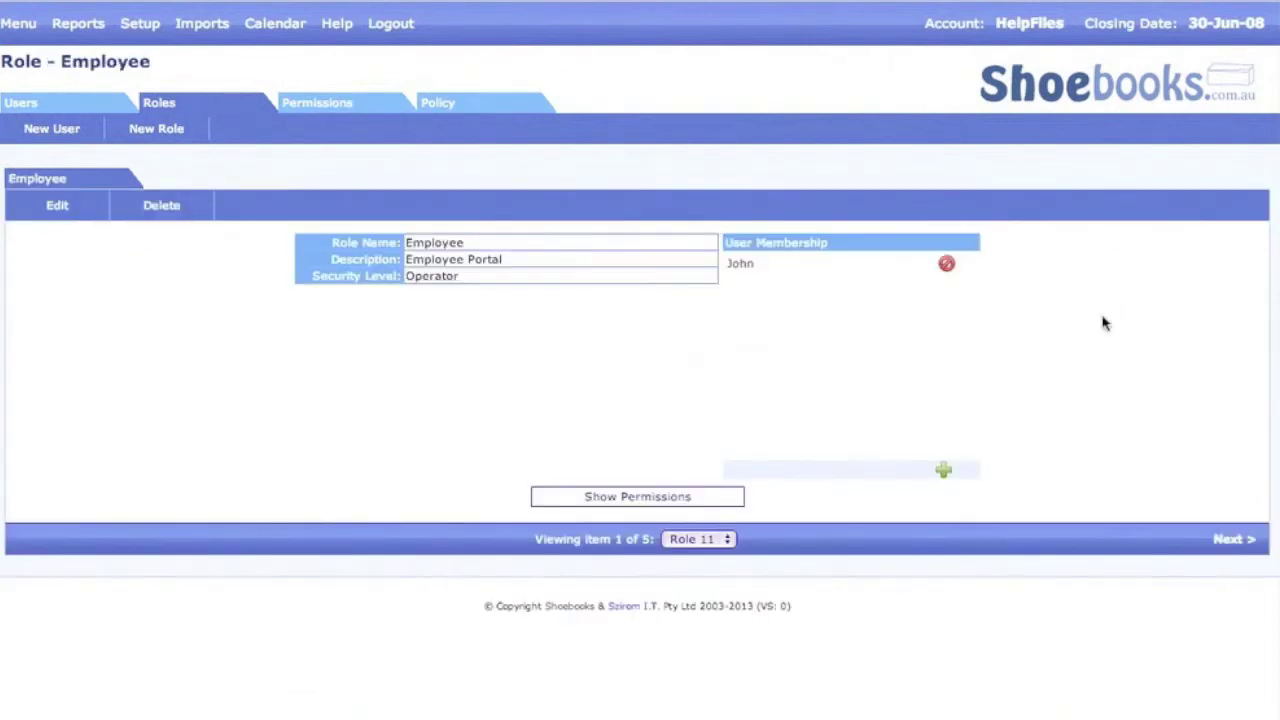
click(648, 497)
scroll(695, 651, down, 4)
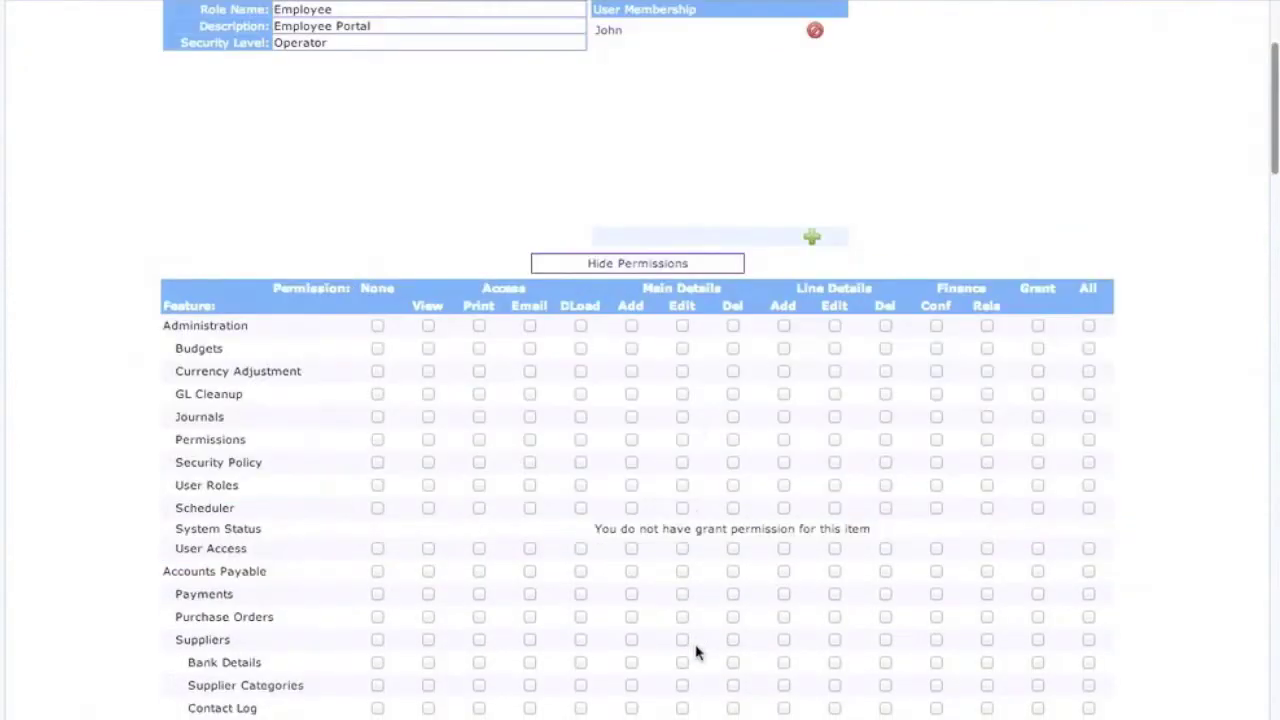
scroll(695, 651, down, 6)
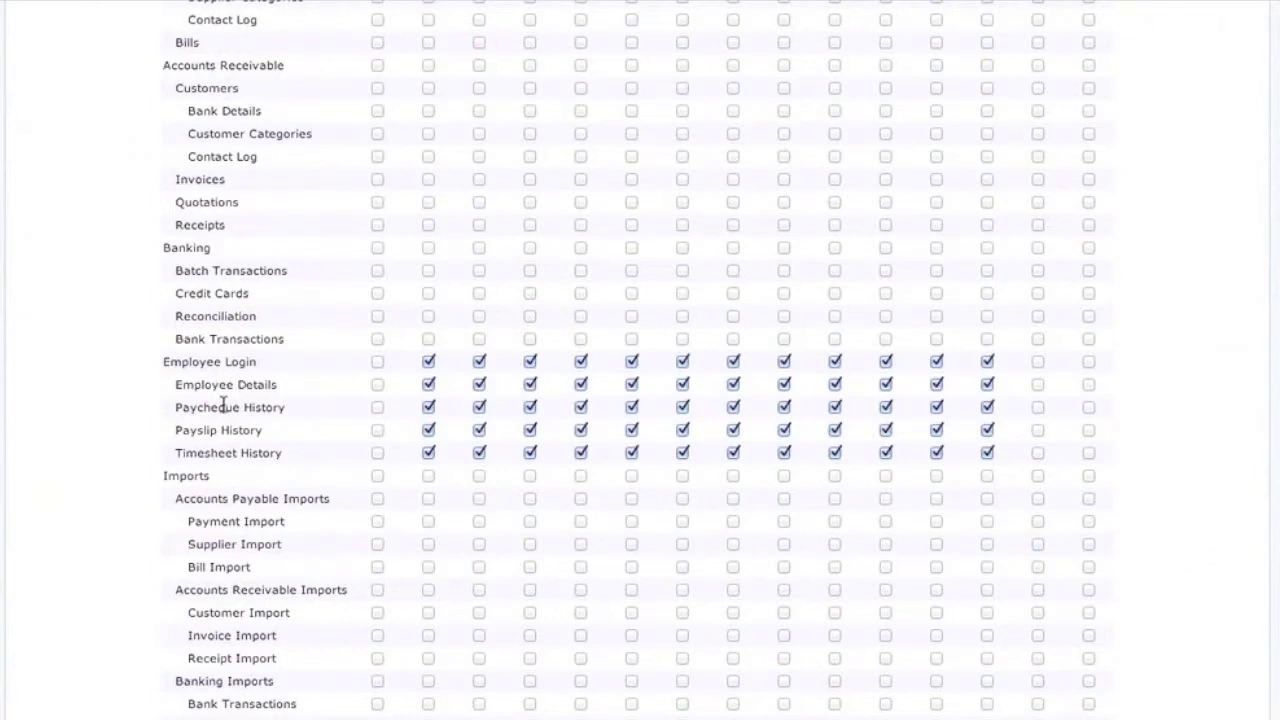
scroll(222, 402, up, 10)
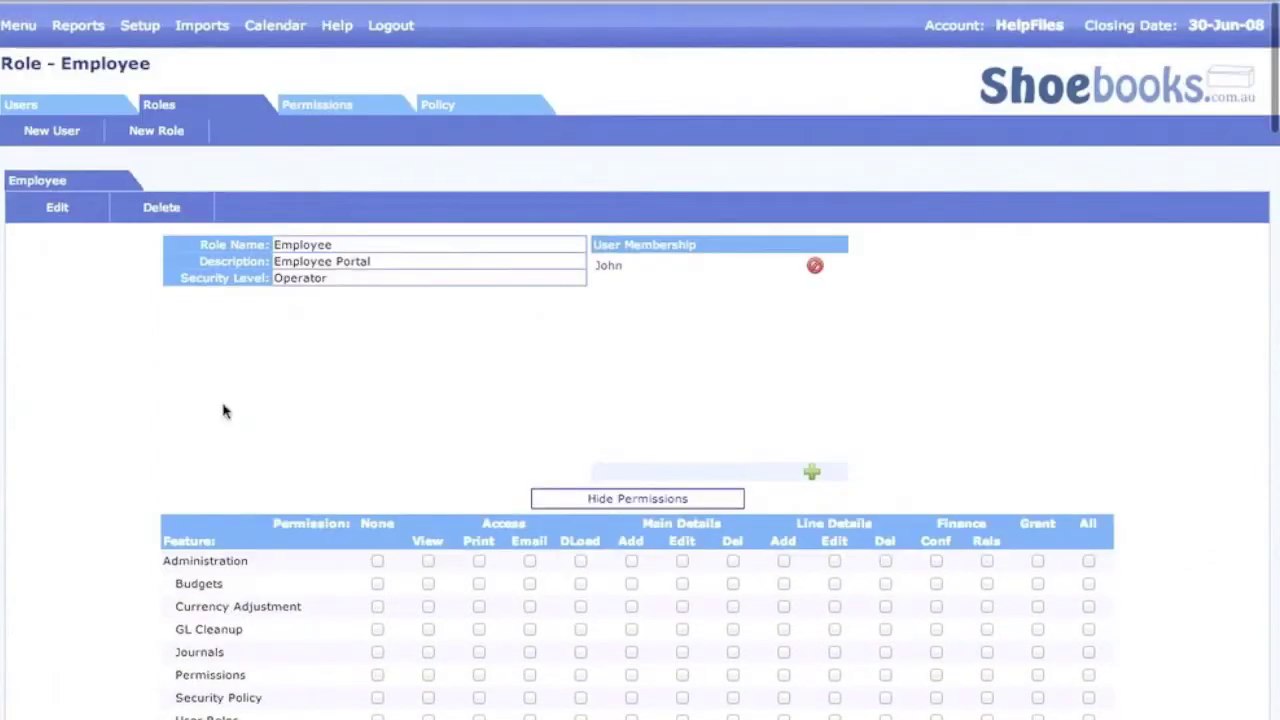
Open the Manager role and examine its permissions for the administration and accounts payable features.
click(158, 106)
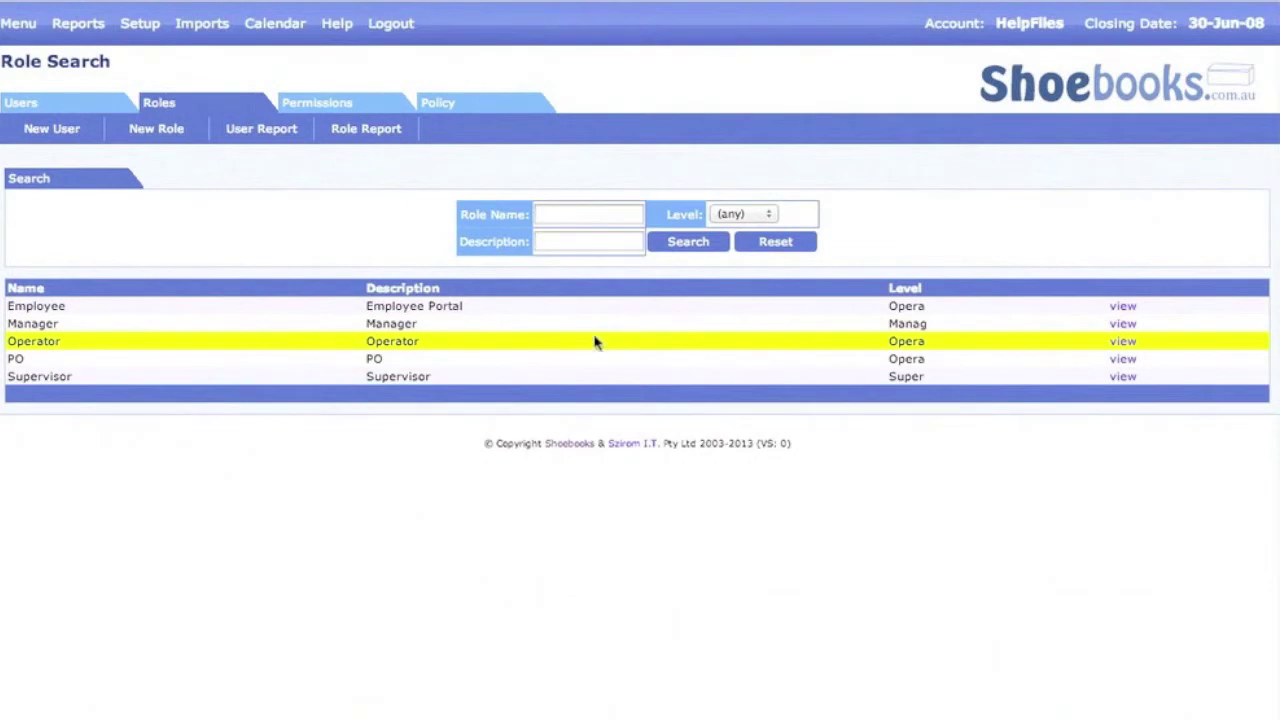
click(1124, 325)
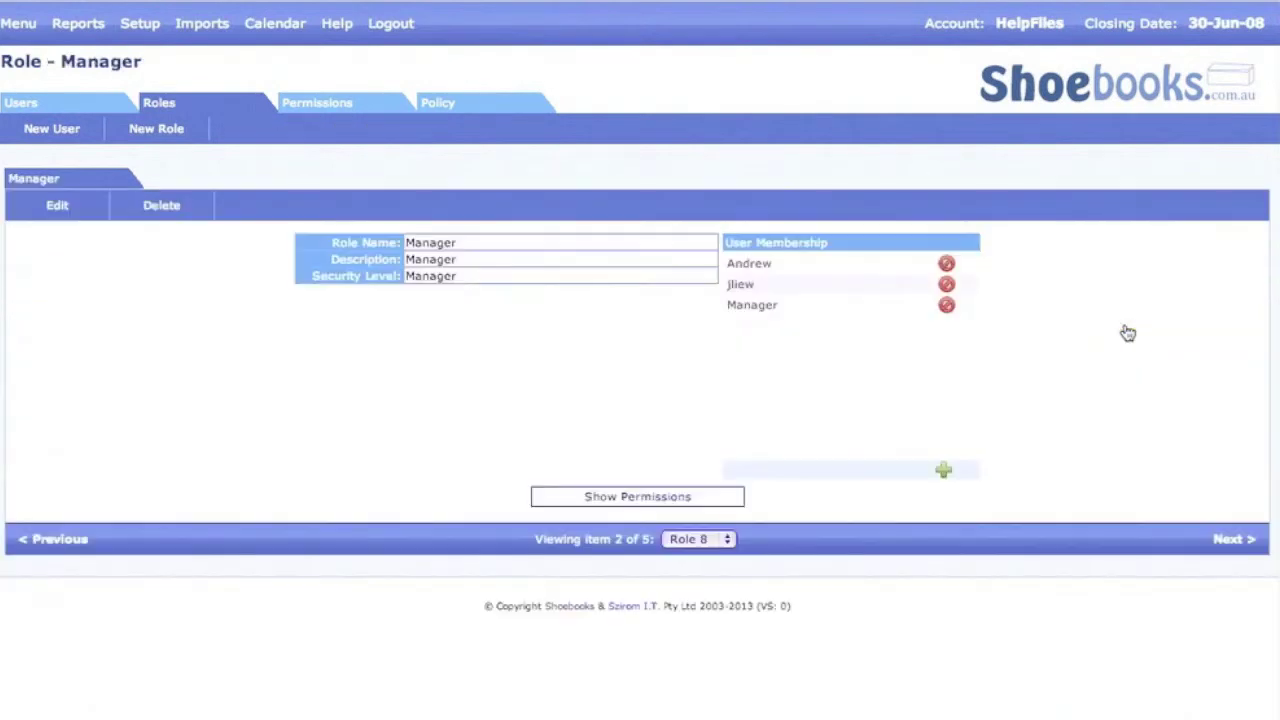
click(636, 497)
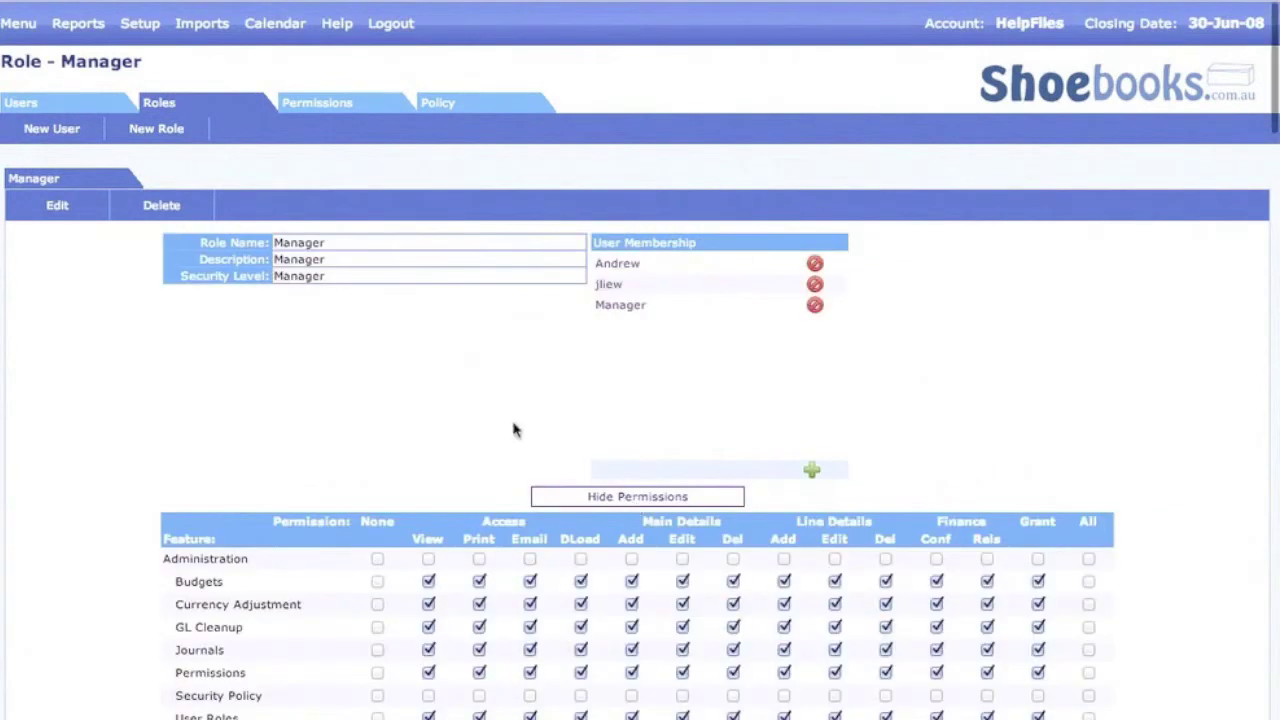
scroll(446, 387, down, 3)
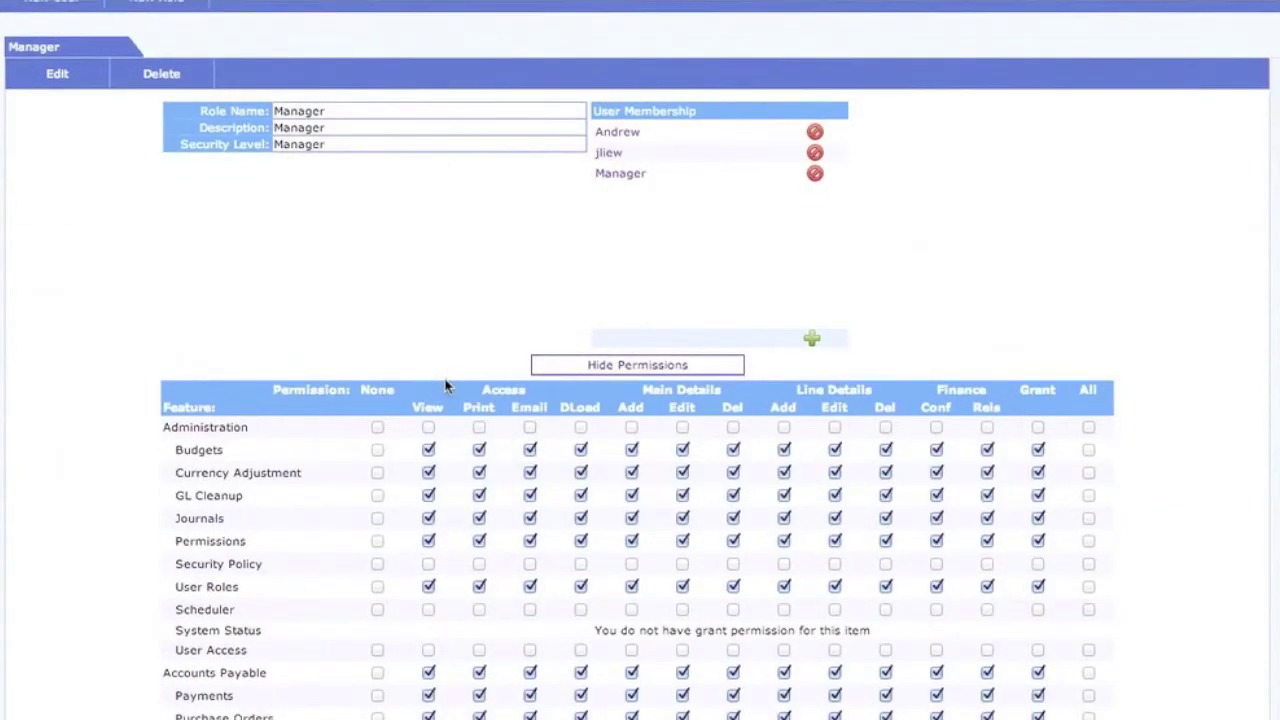
scroll(446, 387, down, 3)
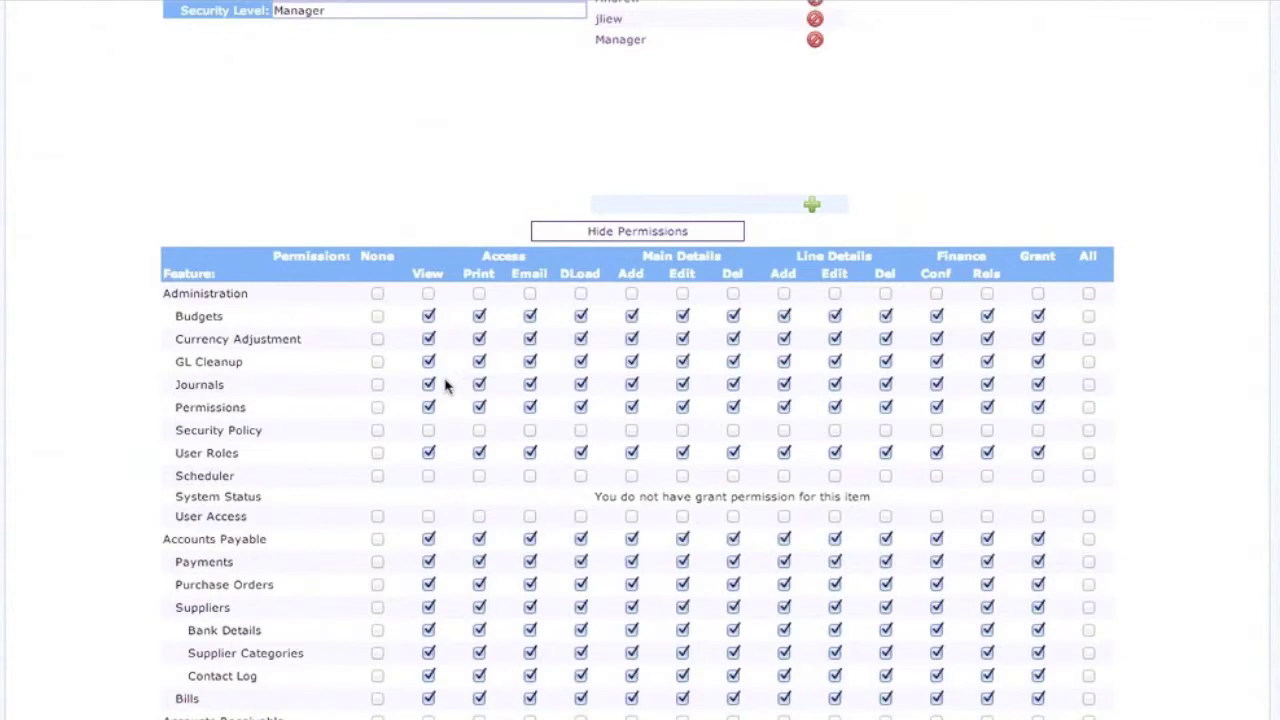
scroll(446, 387, down, 3)
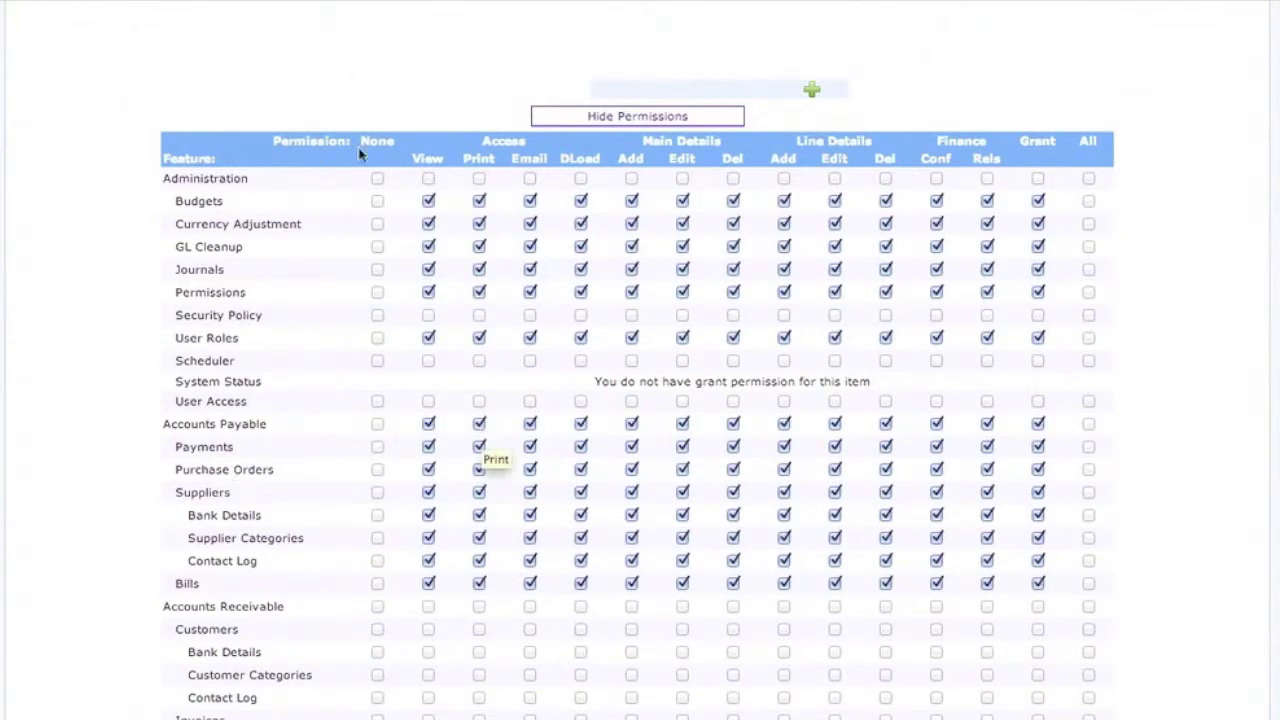
scroll(357, 71, up, 5)
Return to the main menu and look over all its module sections, down to System.
mouse_move(58, 33)
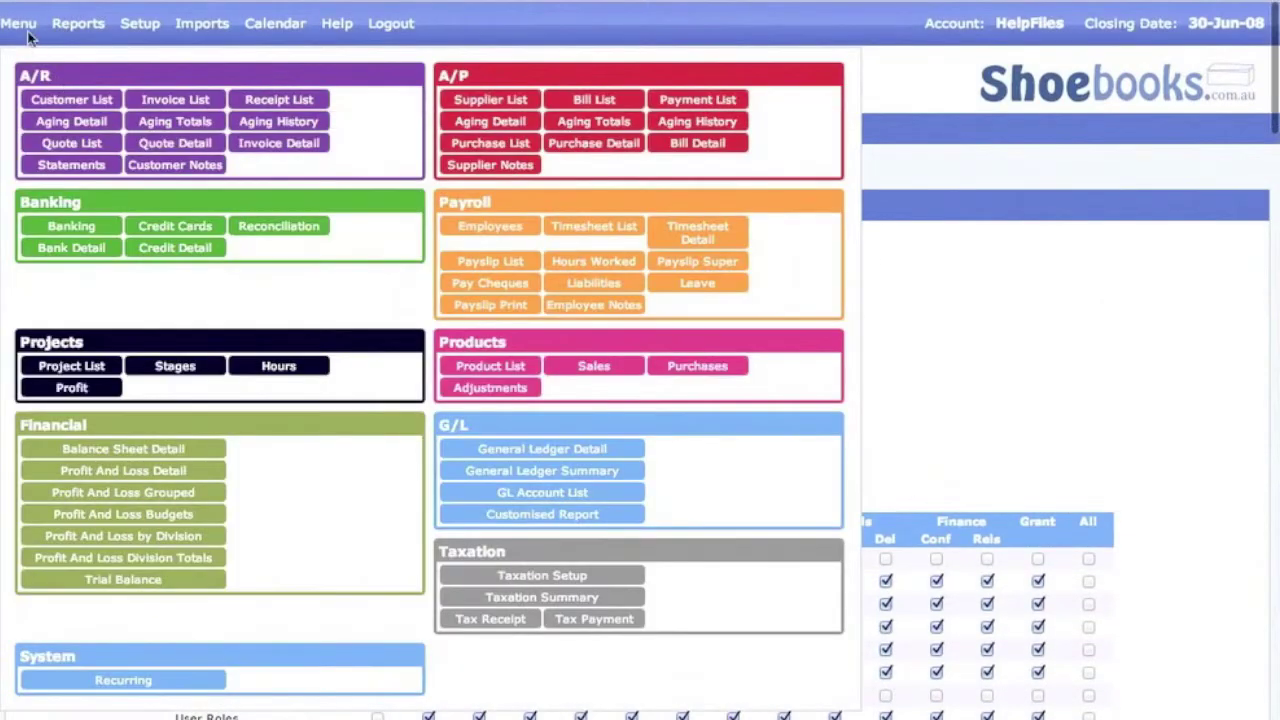
click(20, 26)
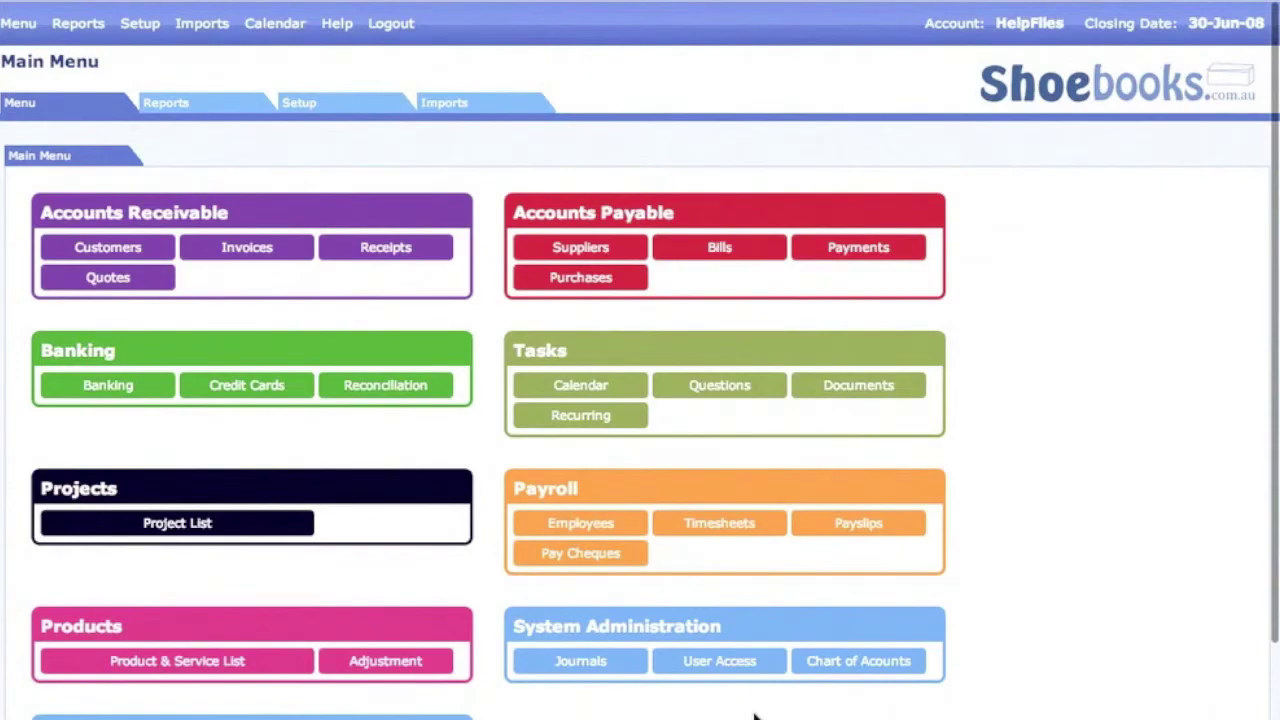
scroll(757, 714, down, 3)
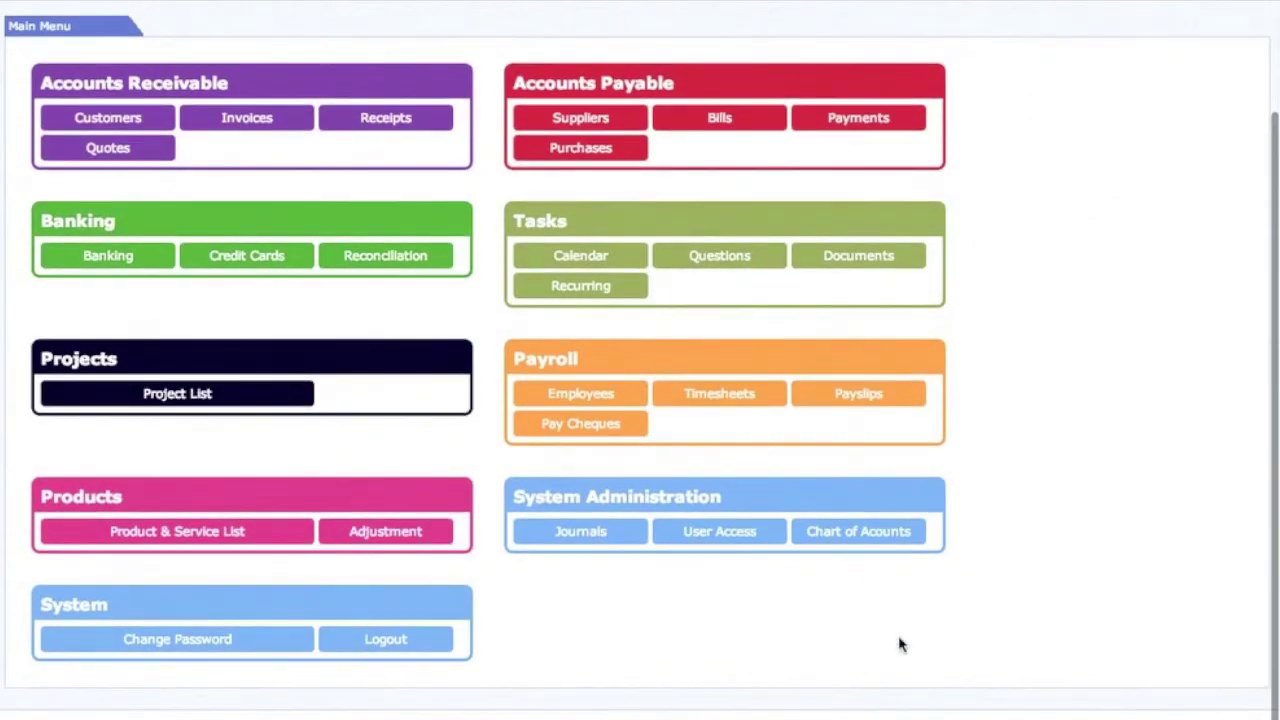
scroll(898, 638, up, 3)
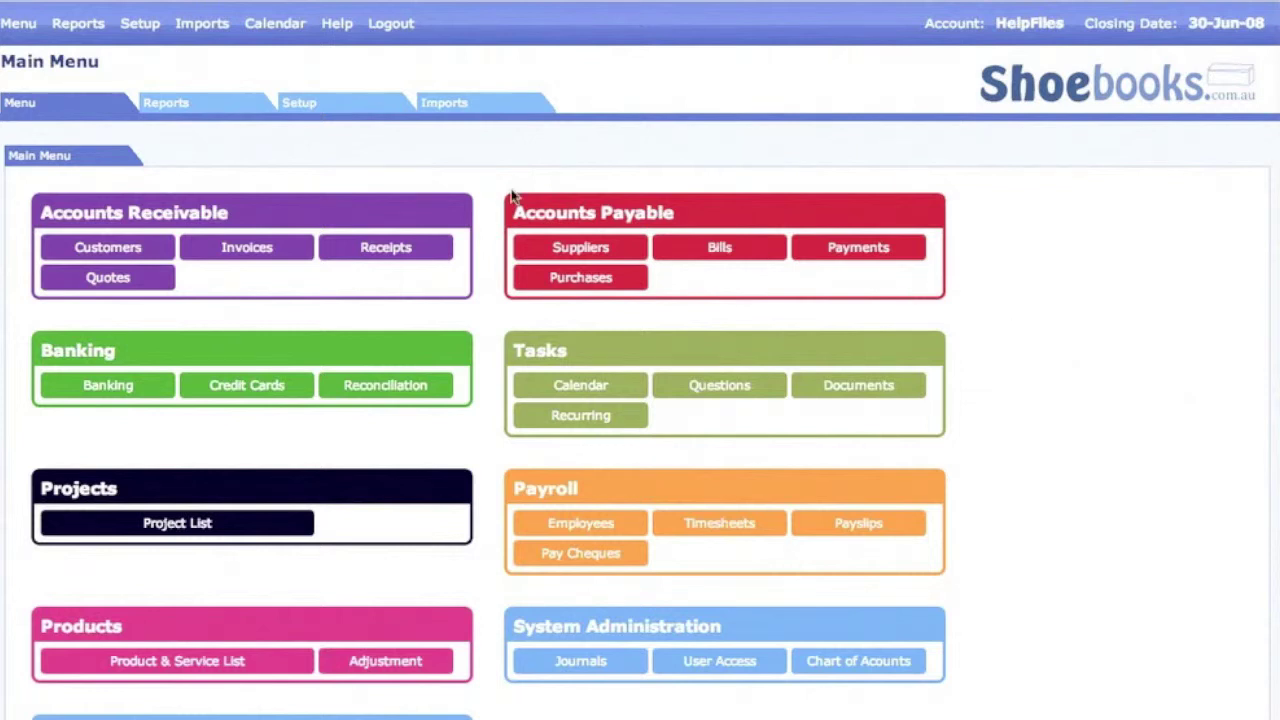
Open the company details in the setup and view the company's printing template and invoice message options.
click(303, 110)
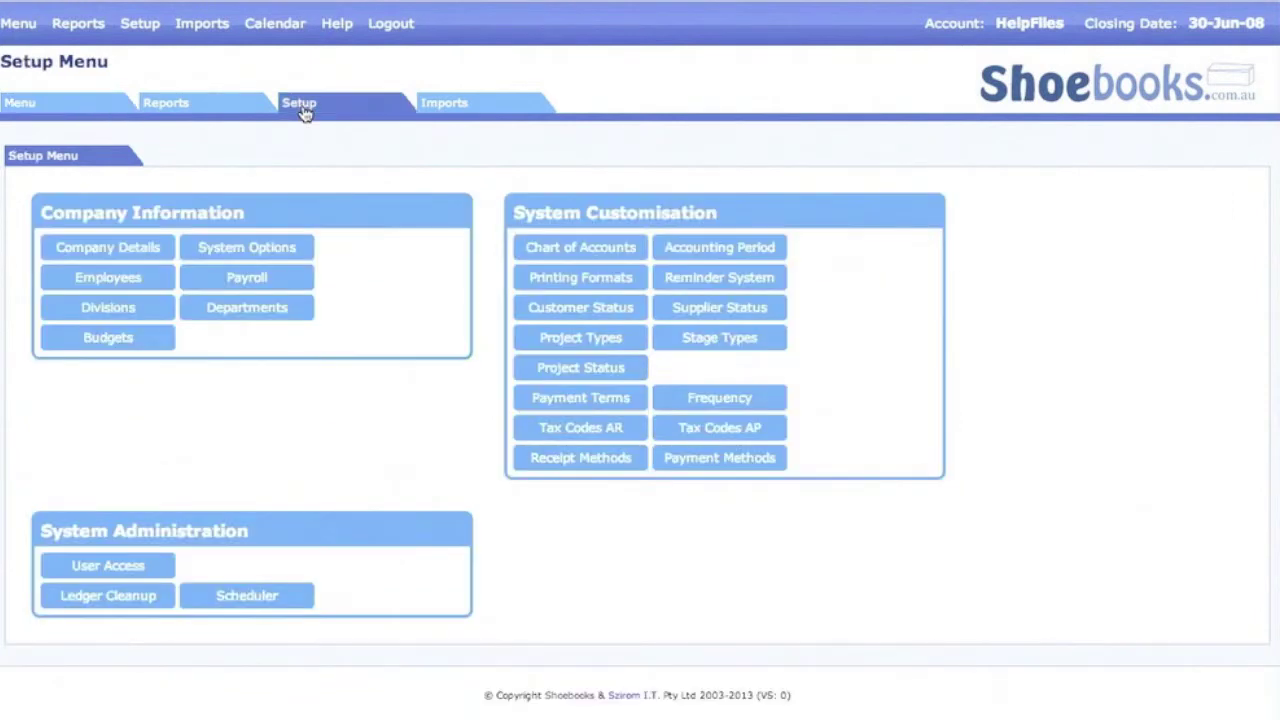
click(105, 253)
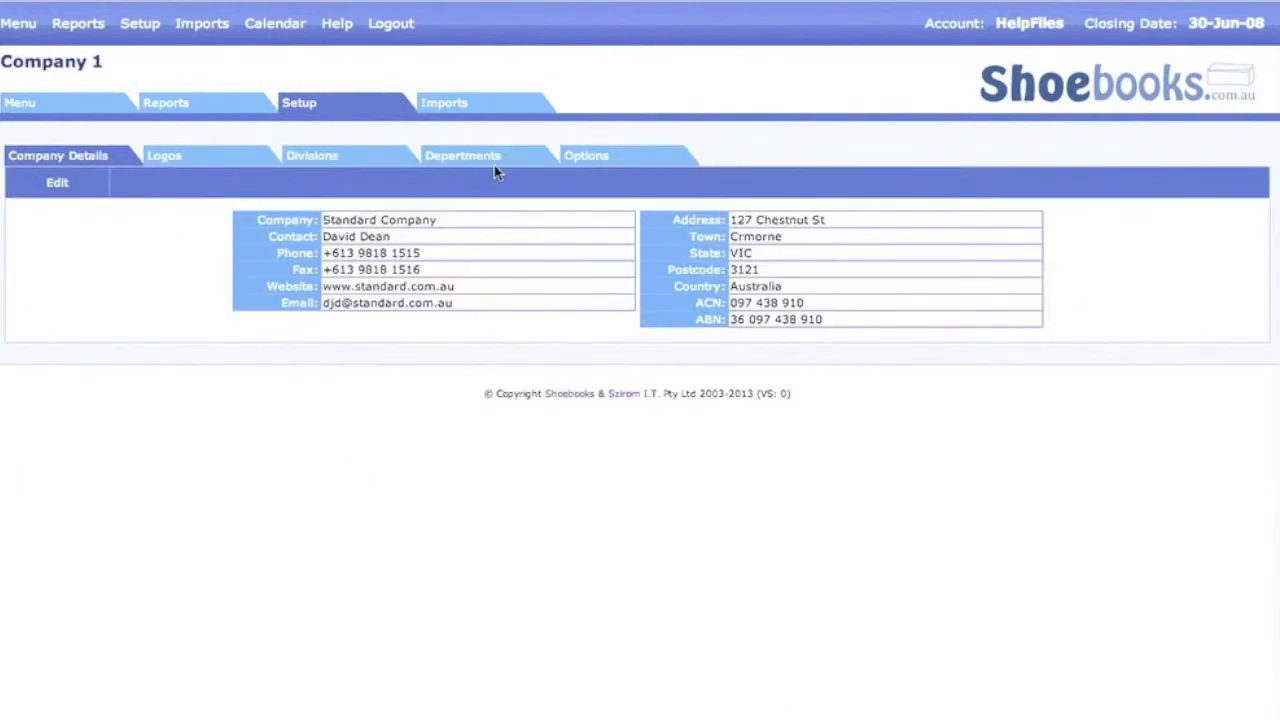
click(589, 163)
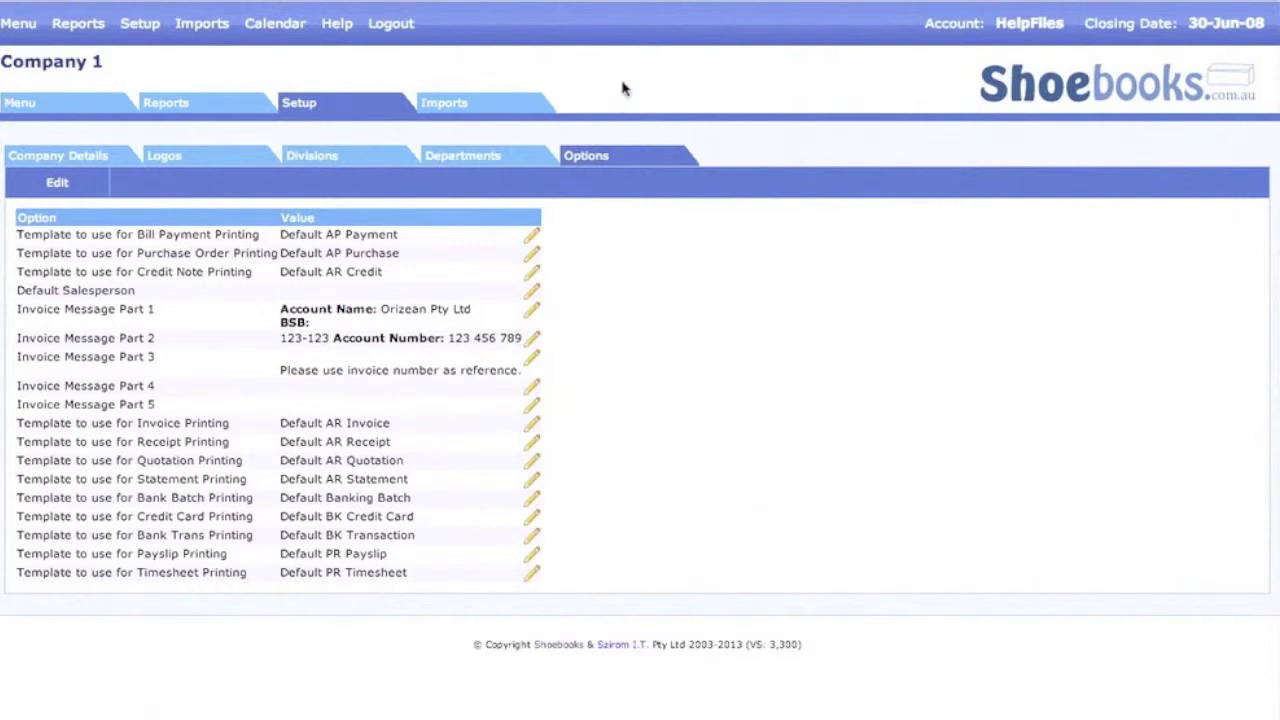
Open the customer import and view the available file formats, keeping Tab Delimited.
click(210, 28)
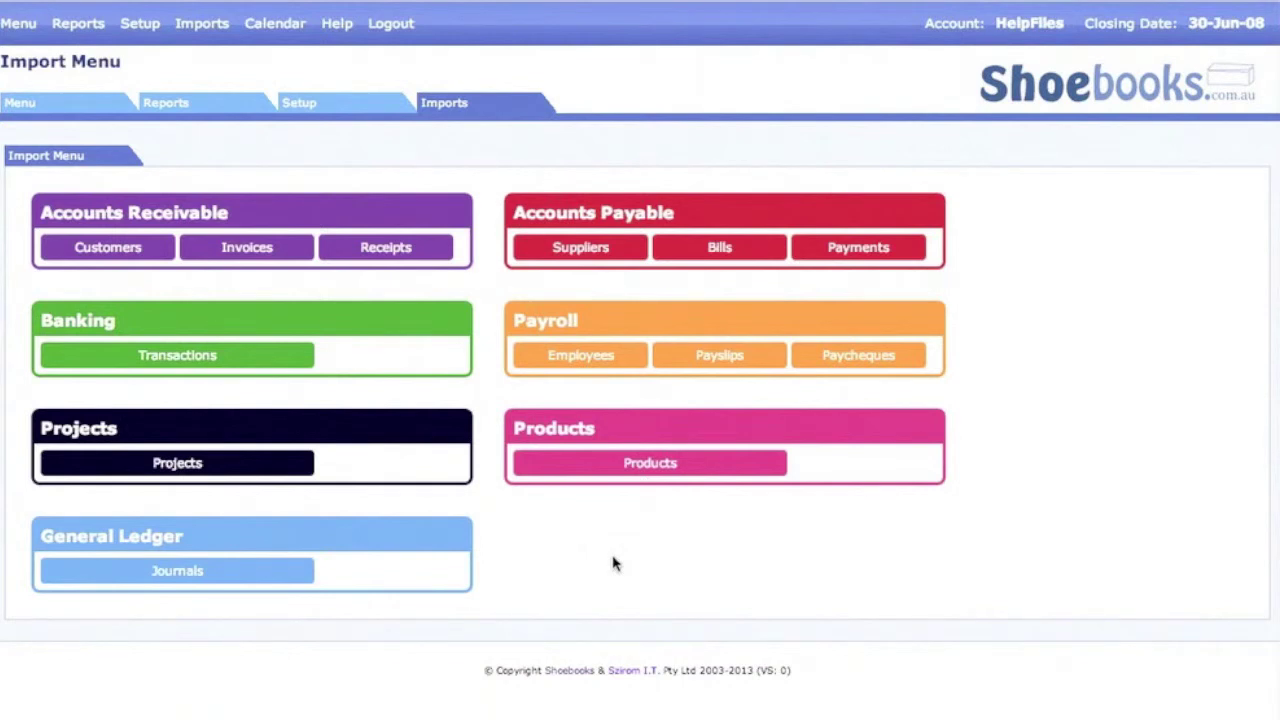
click(103, 250)
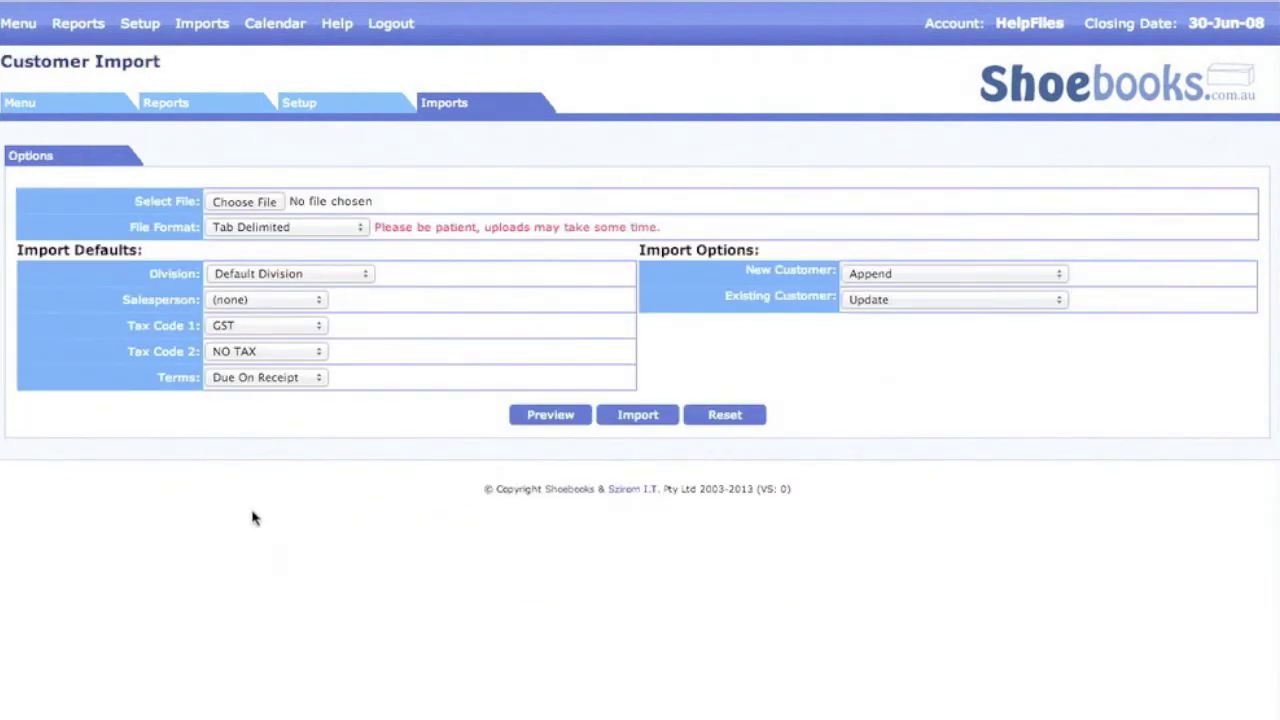
click(311, 231)
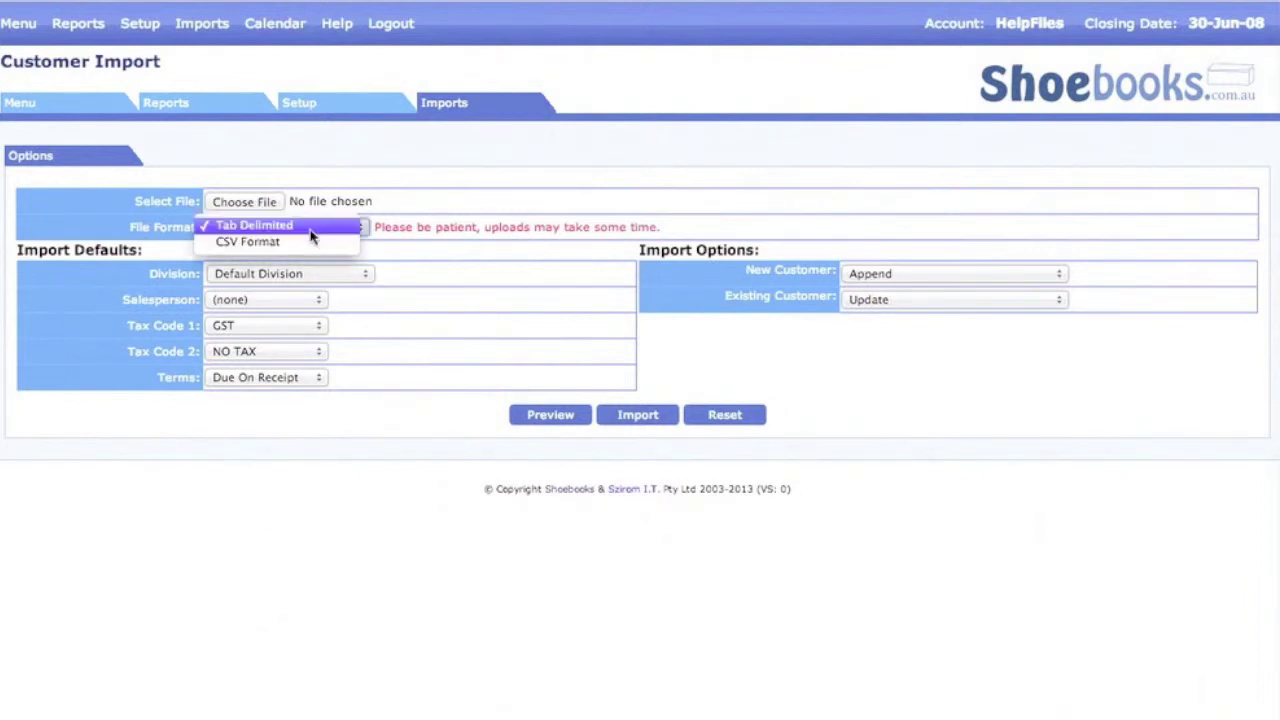
click(473, 285)
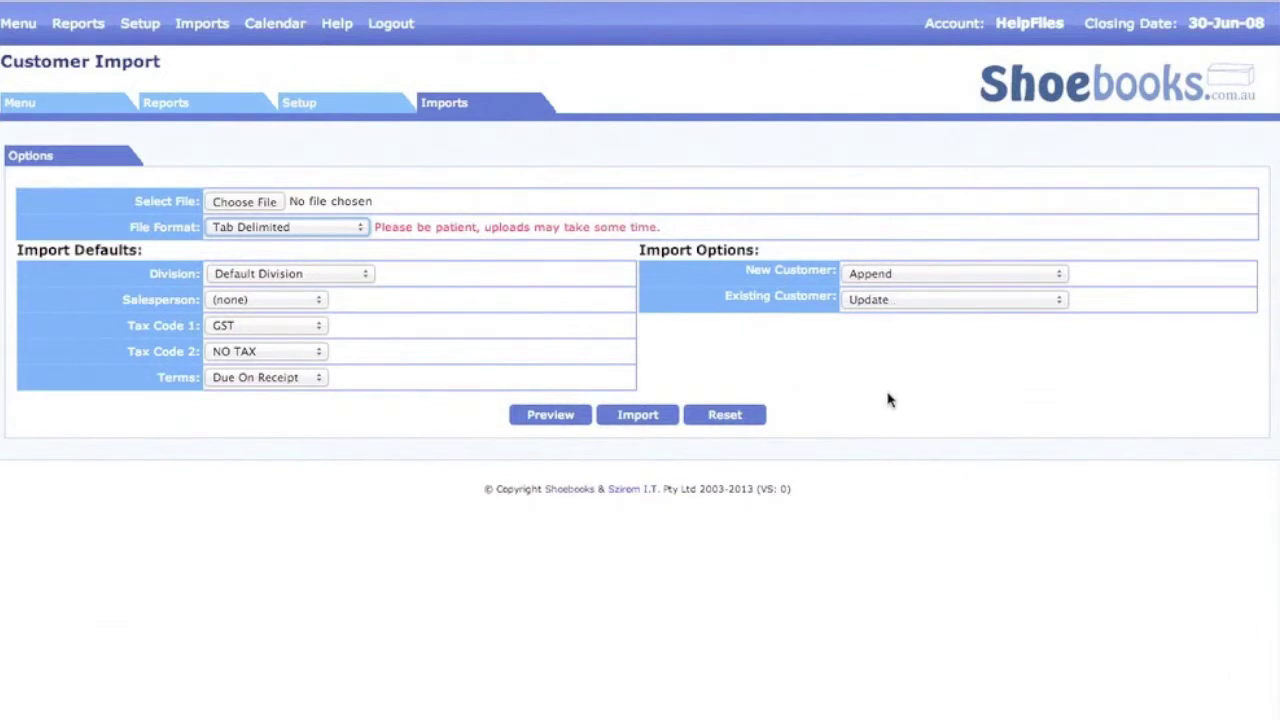
Open the banking transaction import and set its file format to CSV Format.
click(450, 112)
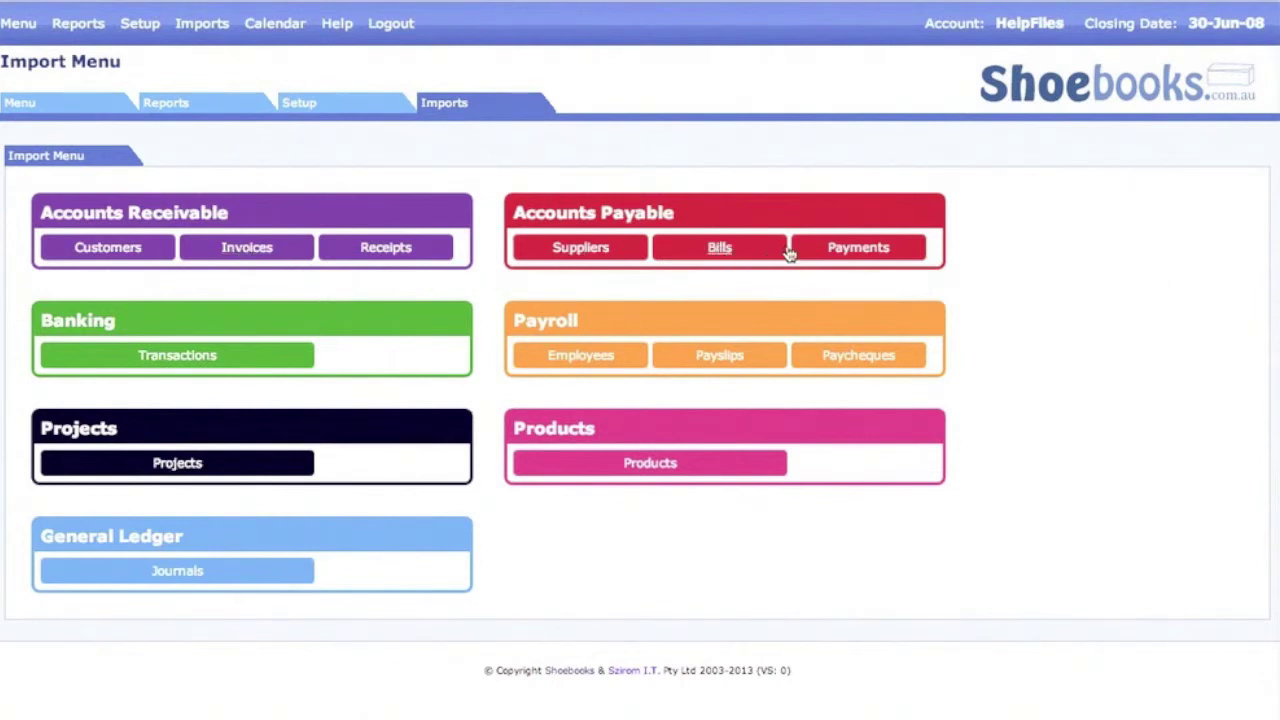
click(178, 358)
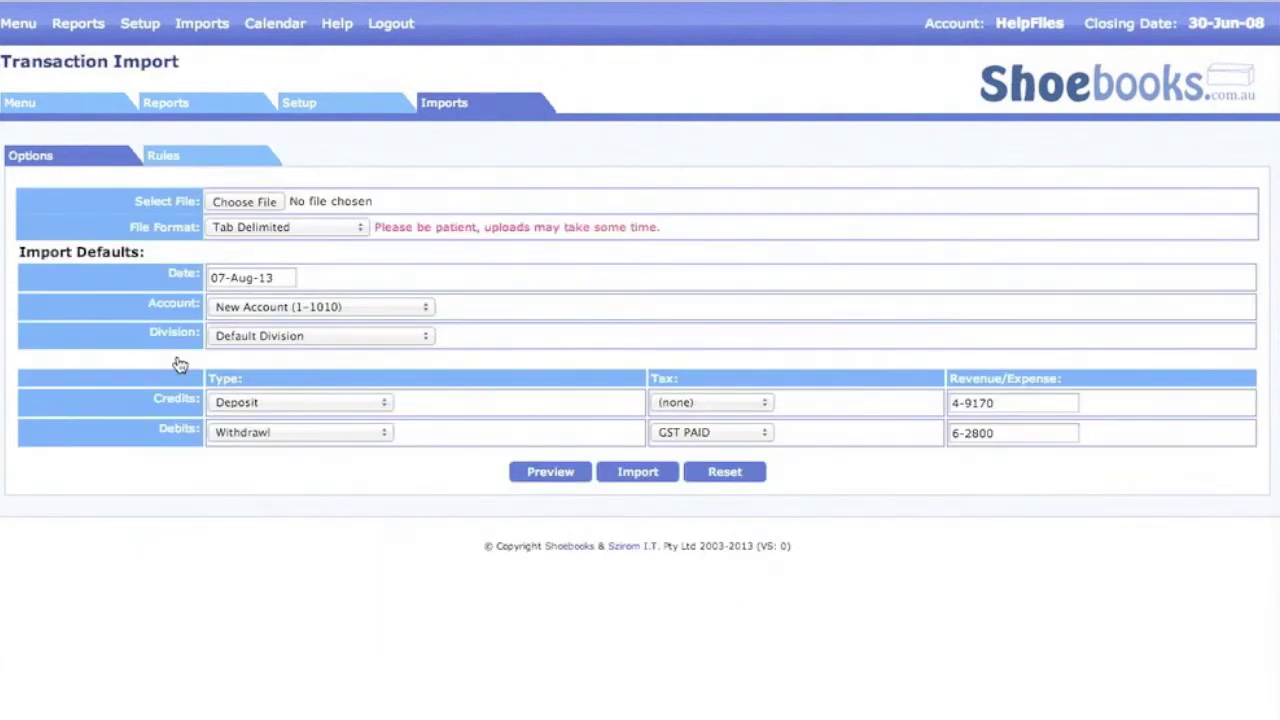
click(262, 227)
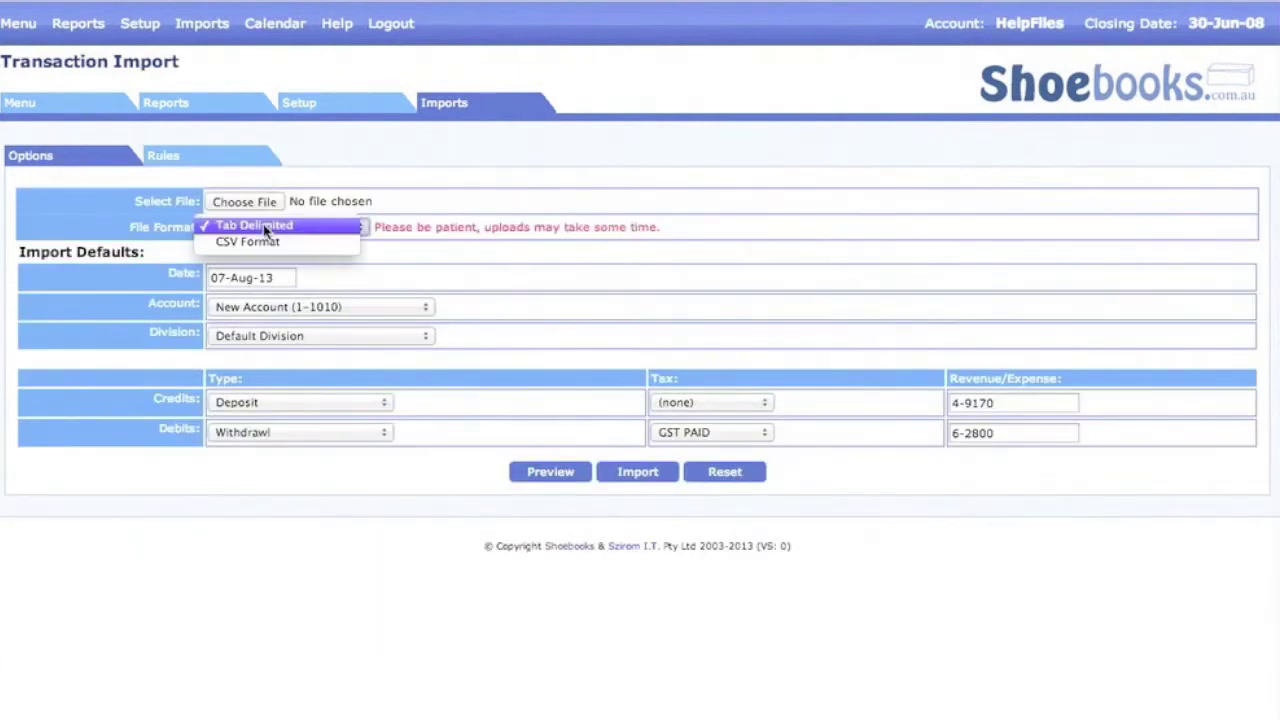
click(267, 246)
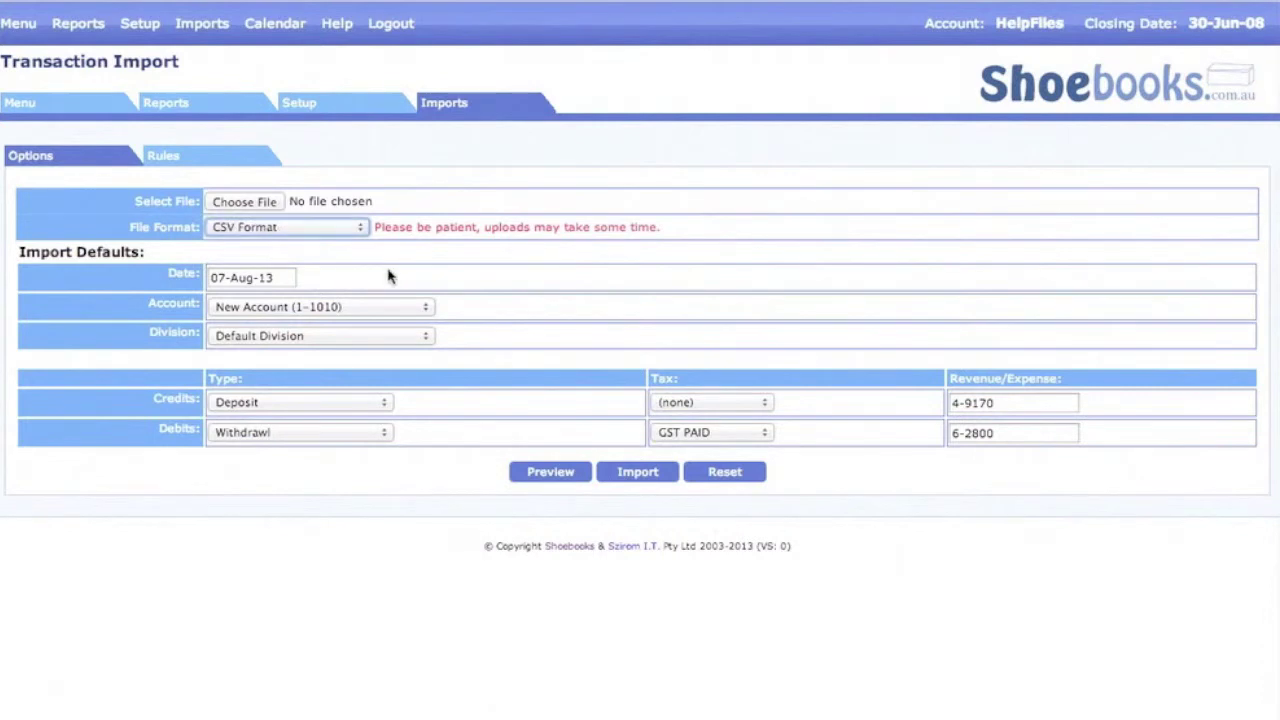
Look over the transaction import's matching rules, including the *officeworks* rule, and return to the import menu.
click(164, 158)
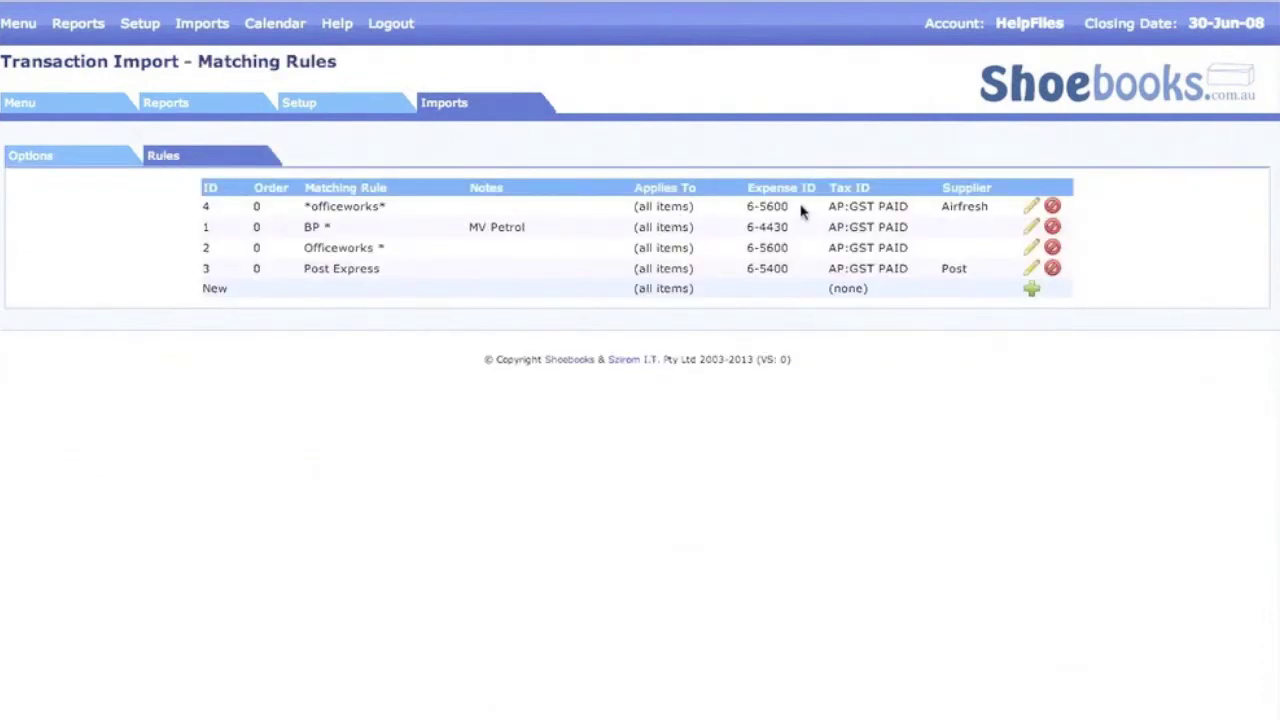
double_click(337, 204)
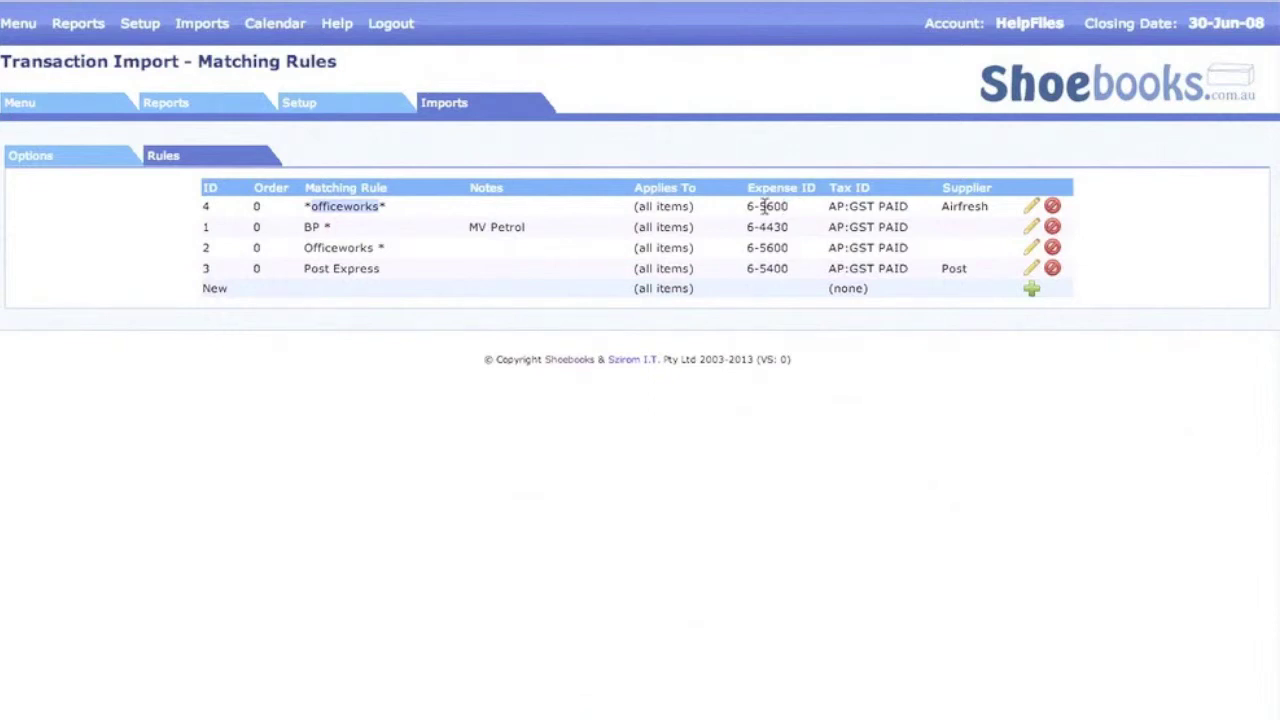
click(452, 104)
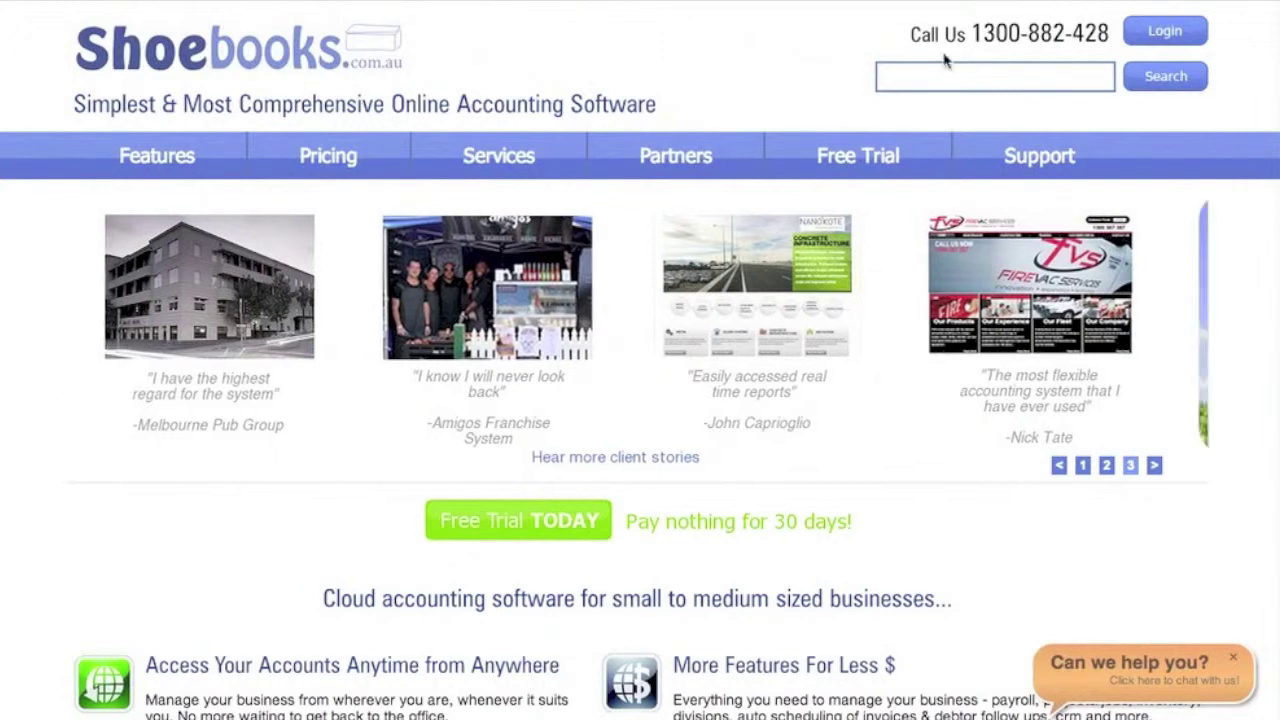
Switch to the Shoebooks website and read through the SOAP Interface overview among its support resources.
mouse_move(1040, 160)
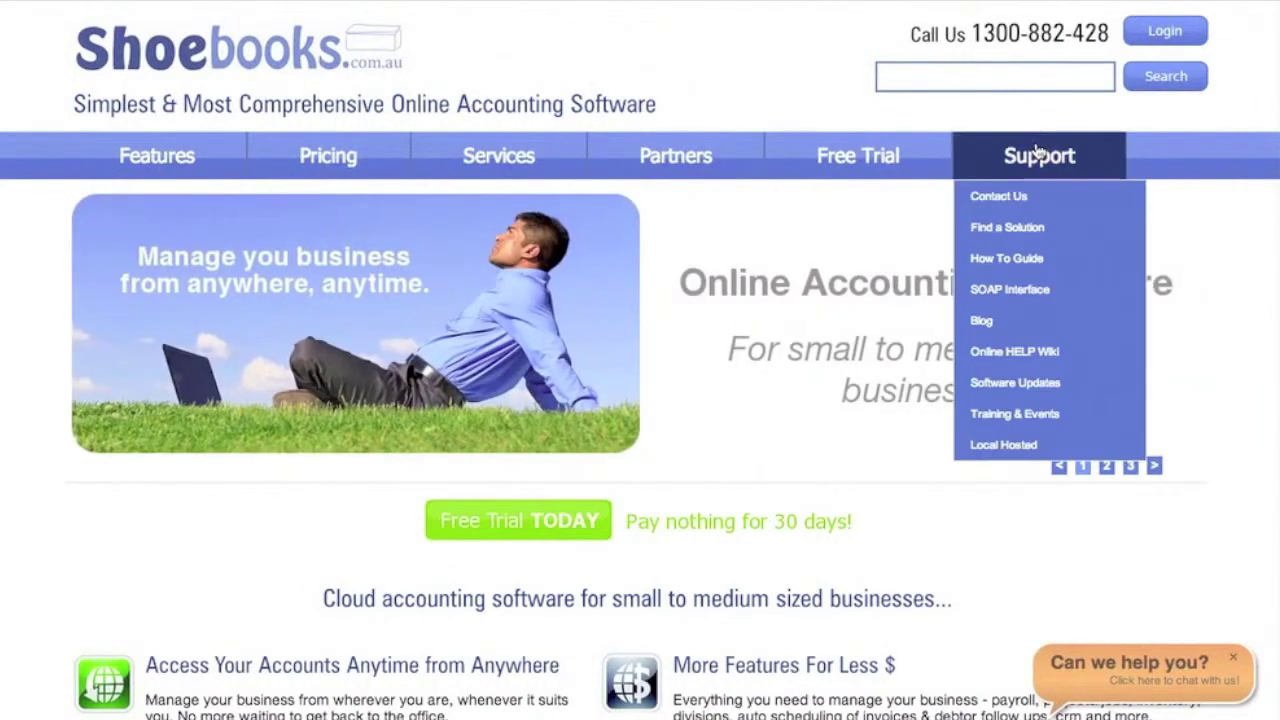
click(1012, 290)
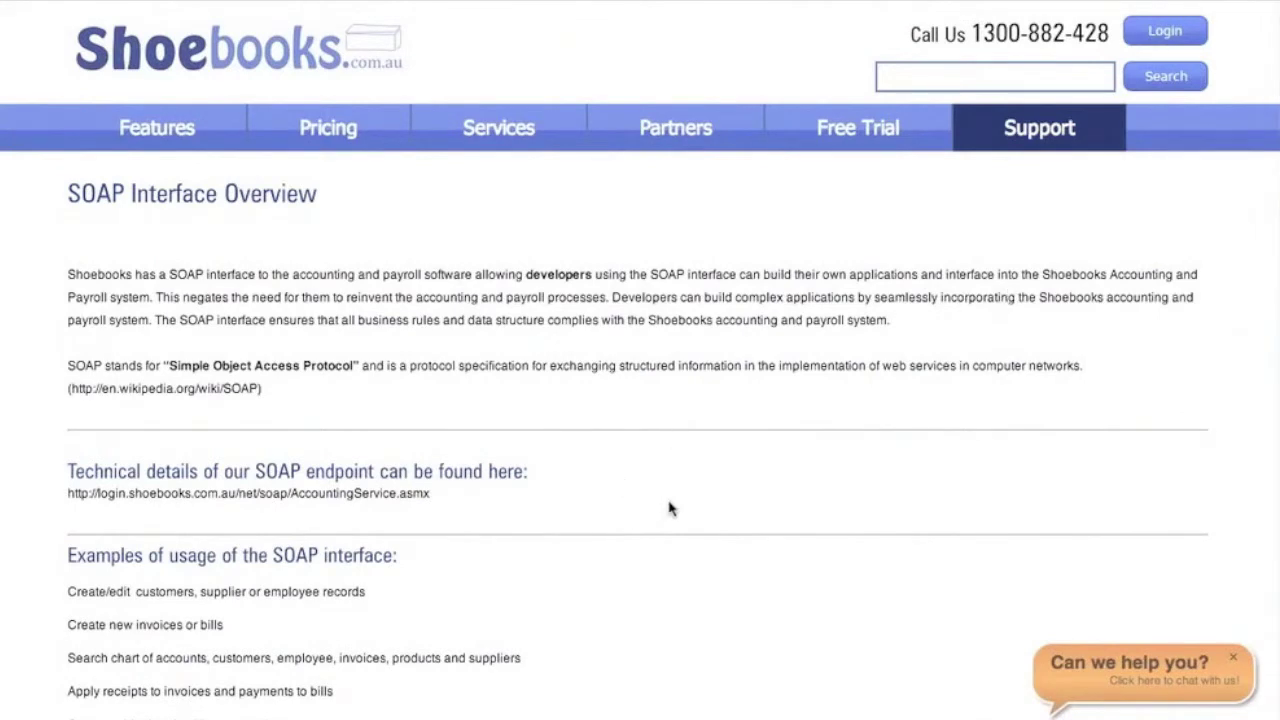
scroll(670, 509, down, 2)
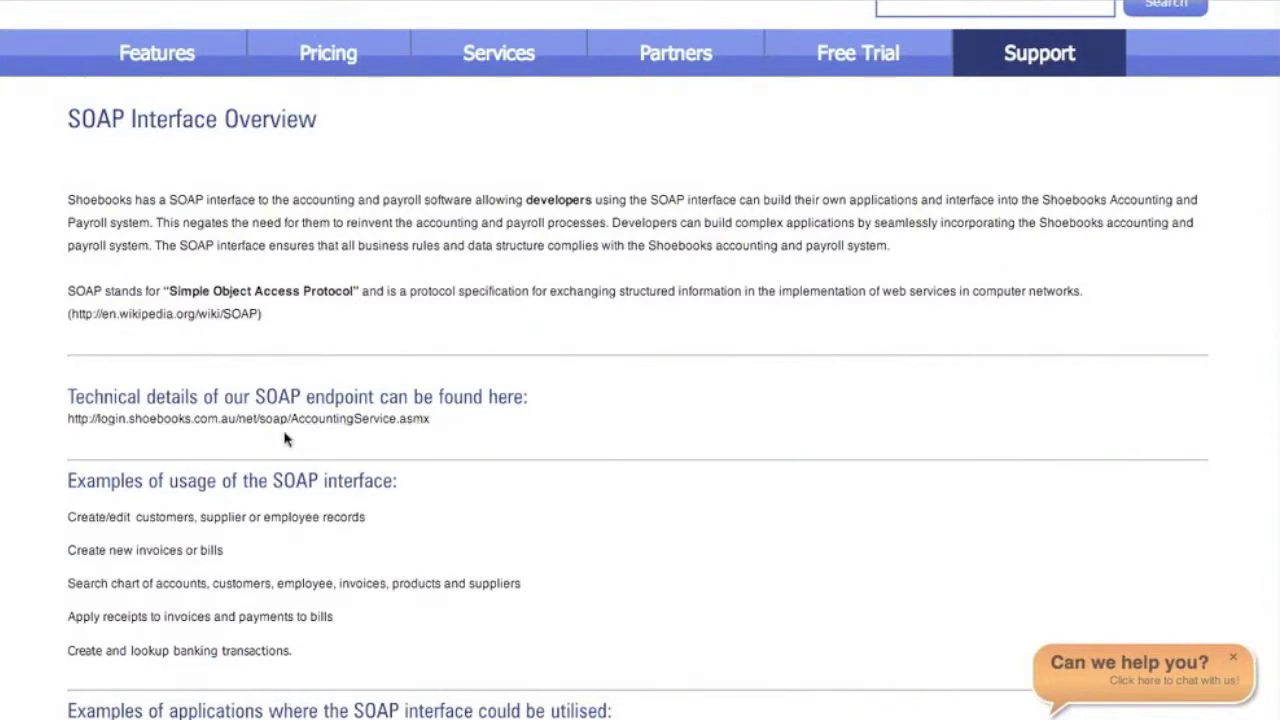
scroll(520, 523, down, 4)
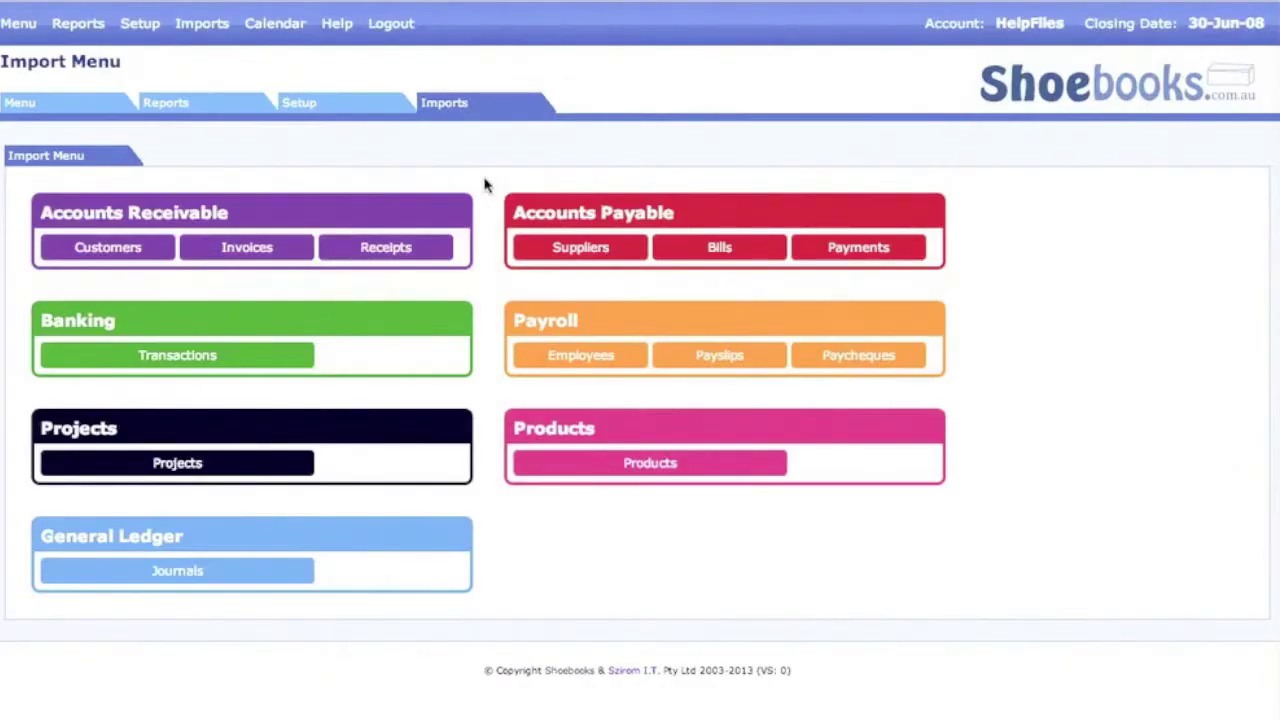
Open the calendar, try to save a blank reminder for 7:00 on 07-Aug-13, and cancel the reminder form.
click(282, 32)
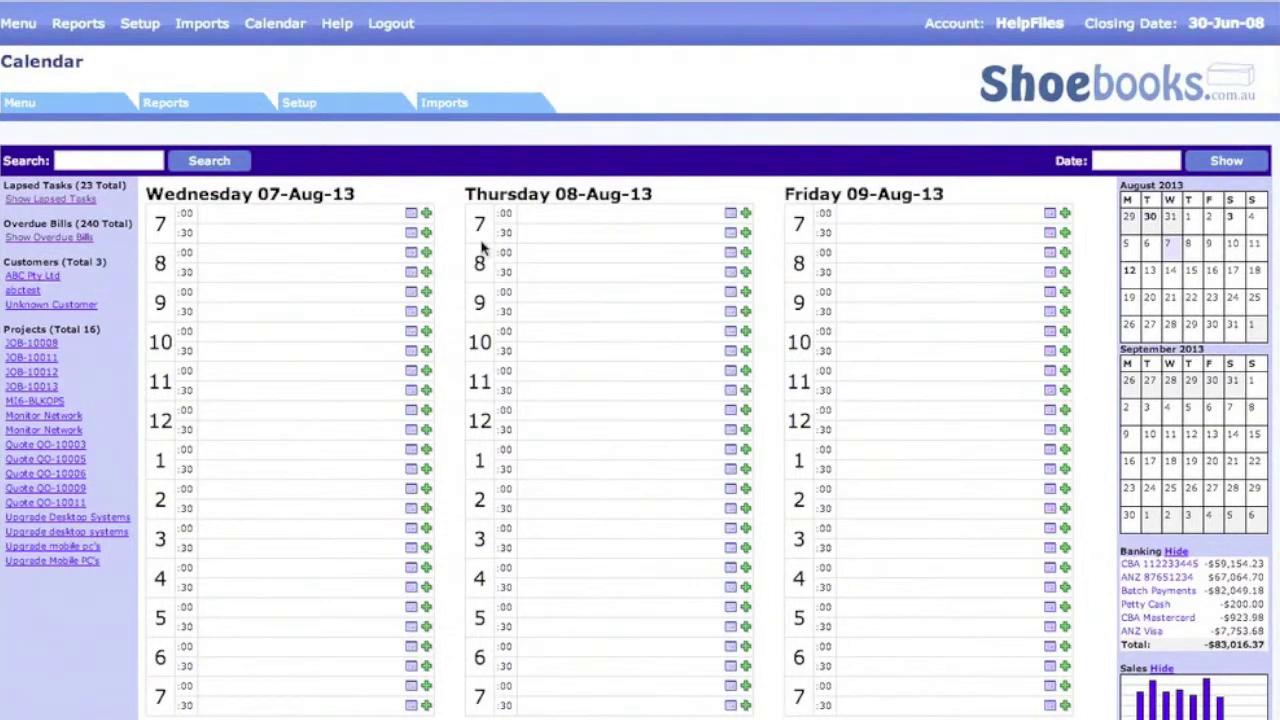
click(411, 214)
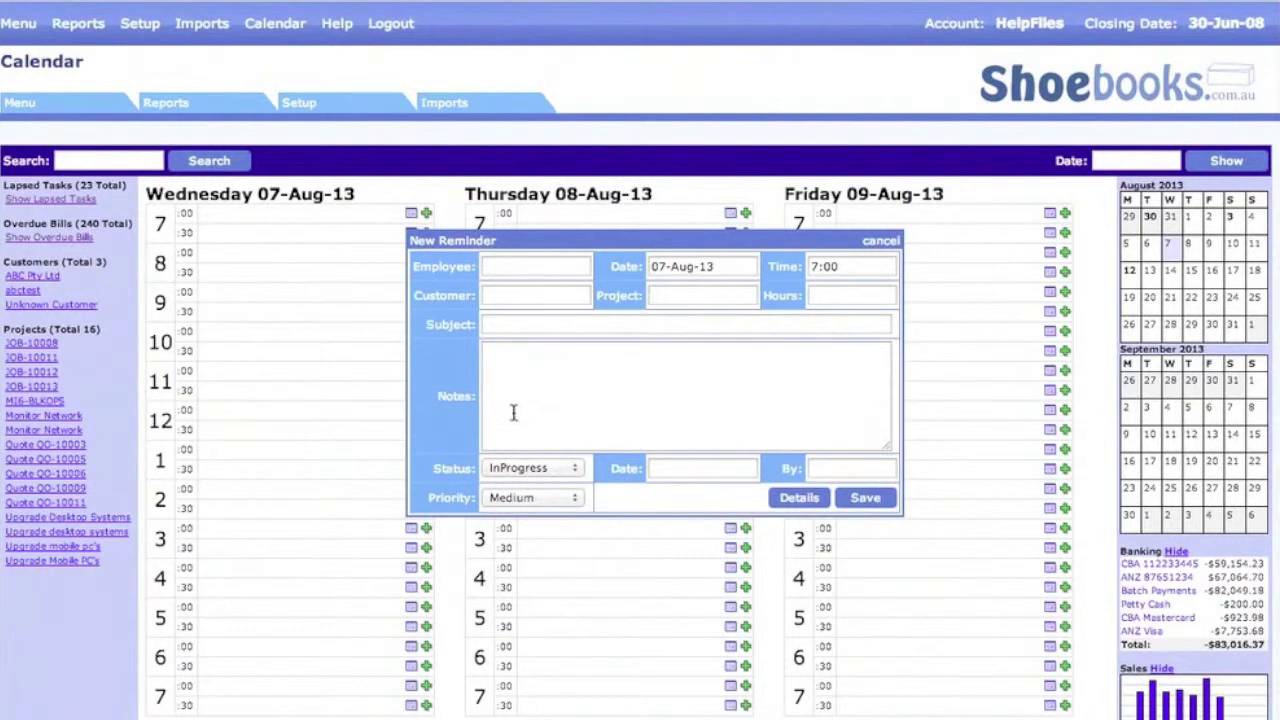
click(876, 498)
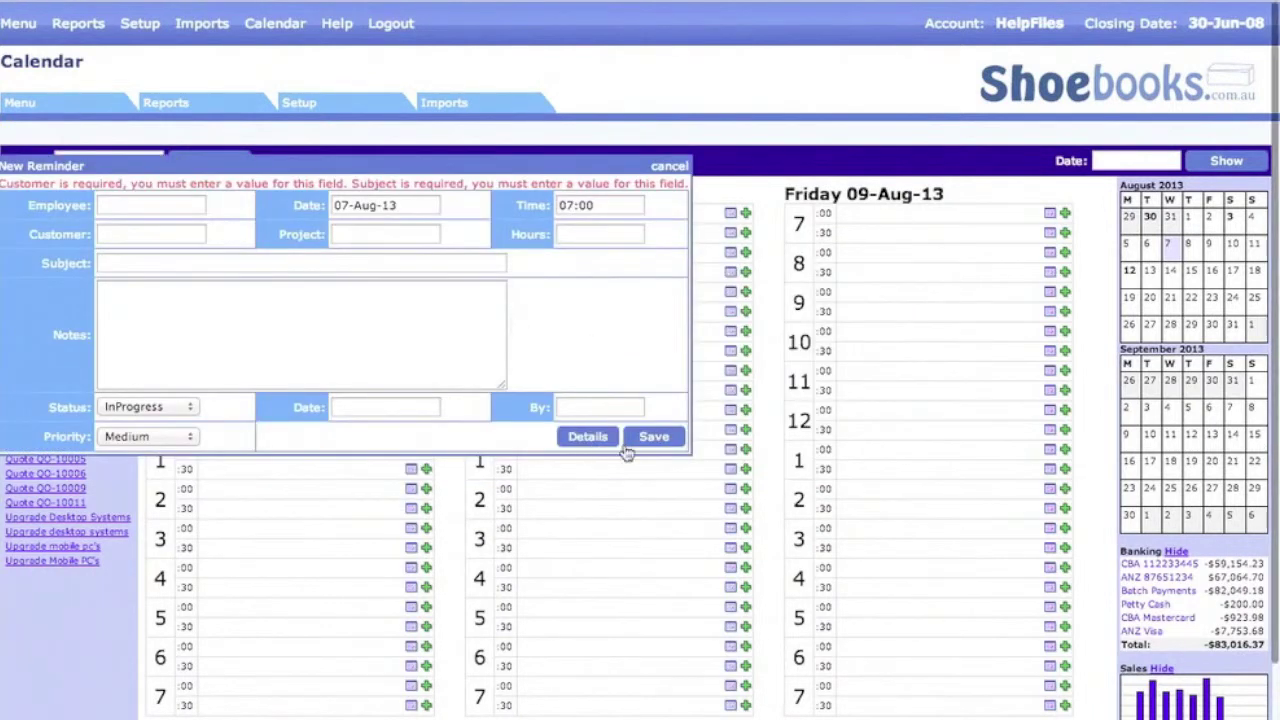
click(664, 168)
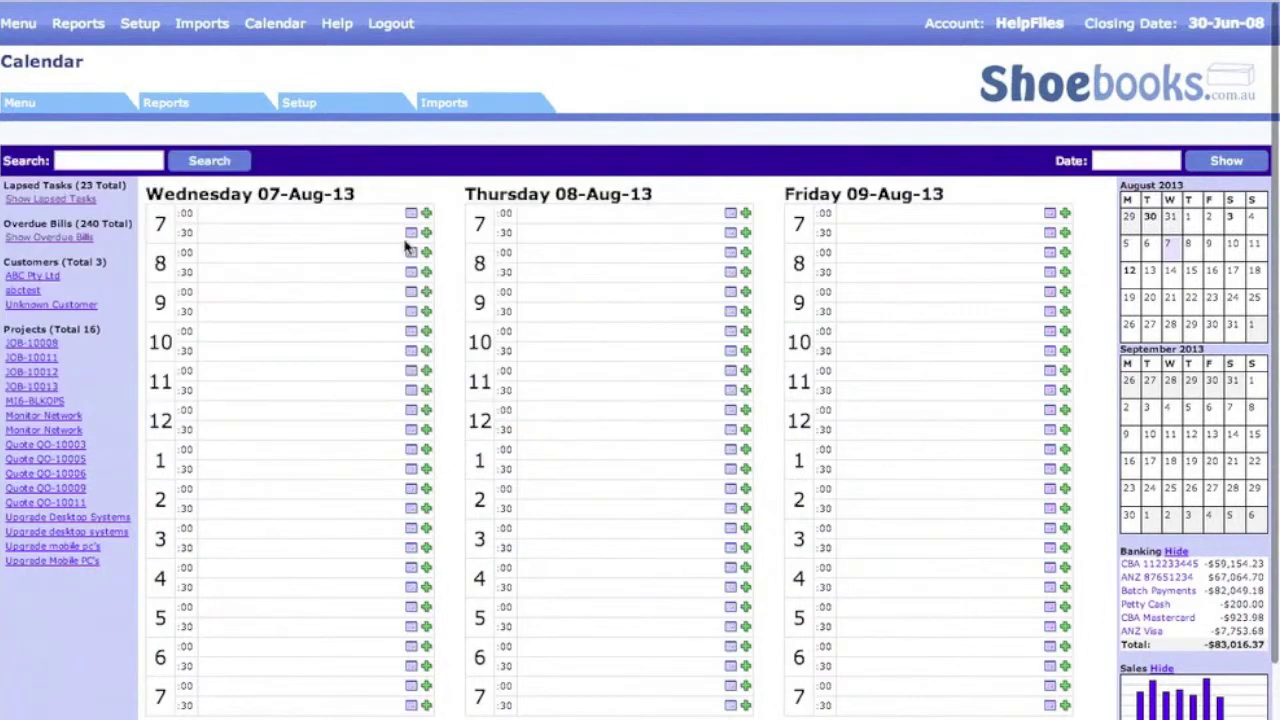
View the Add Hours form for 7:00 on 07-Aug-13 with its Invoice choices, and cancel it without saving.
click(426, 213)
click(530, 294)
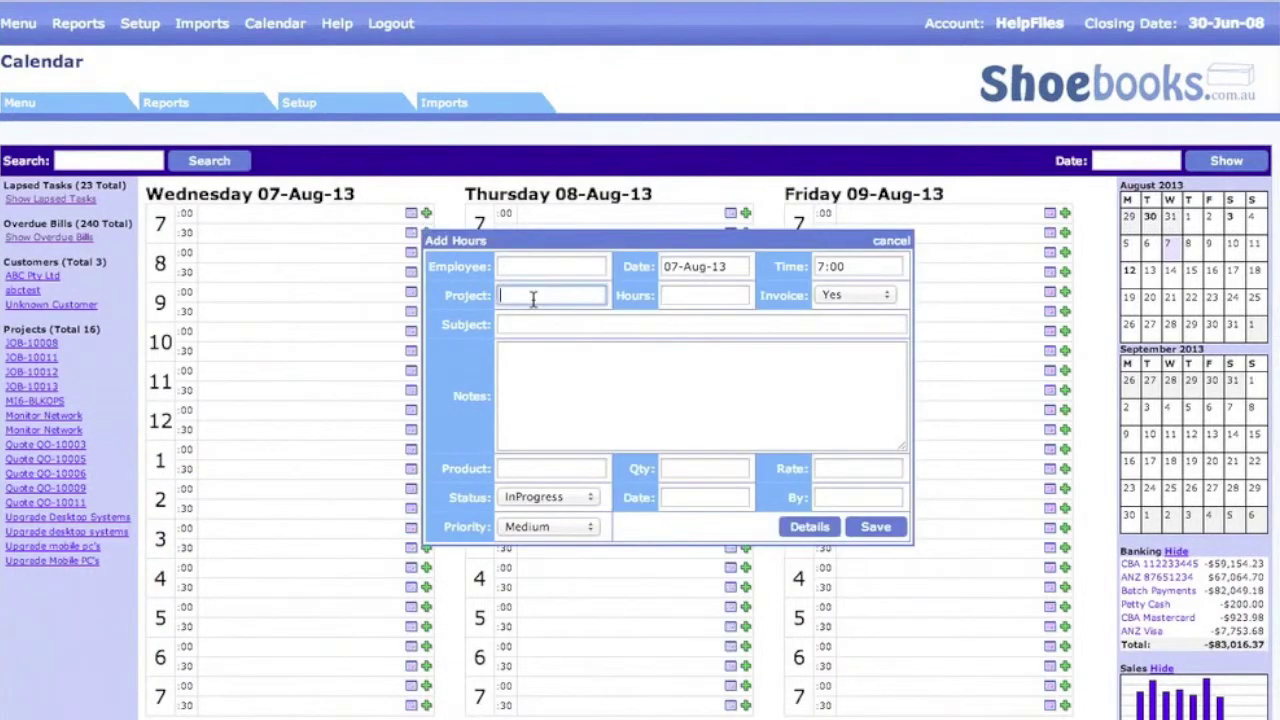
click(852, 299)
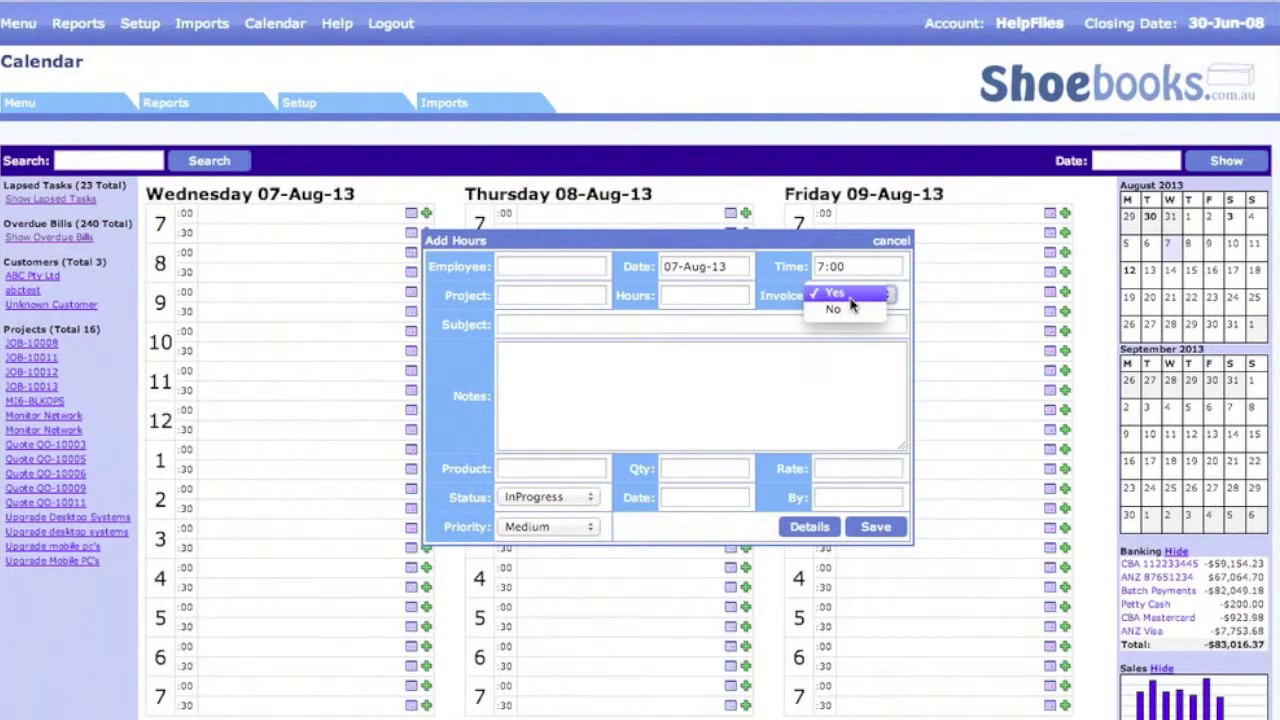
click(770, 290)
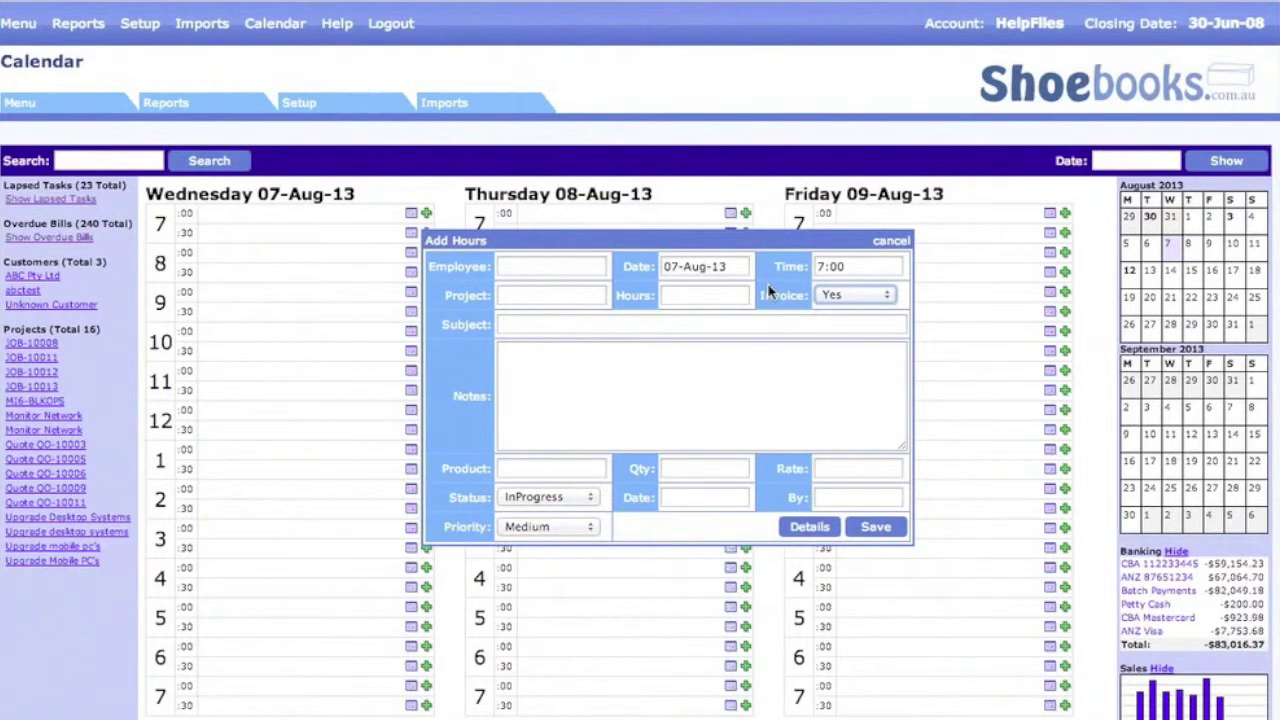
click(893, 243)
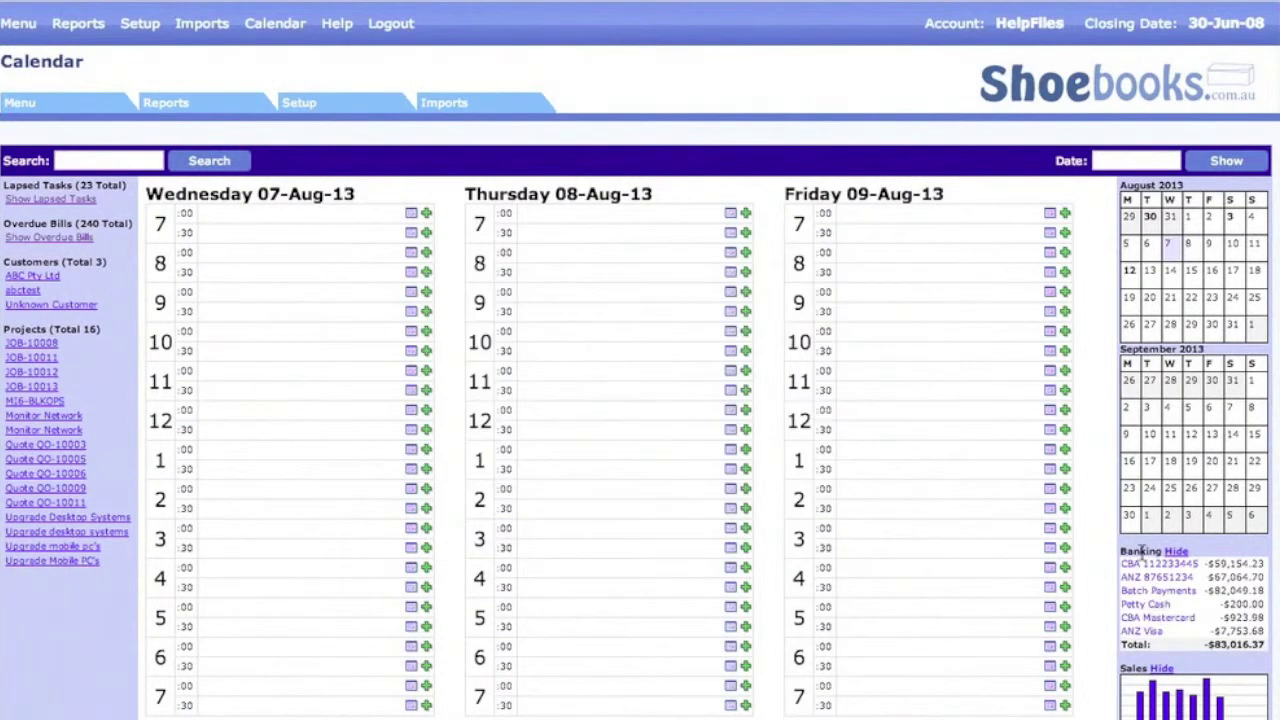
Look over the calendar's banking and sales summaries, and view the calendar's help page before closing it.
scroll(1088, 607, down, 2)
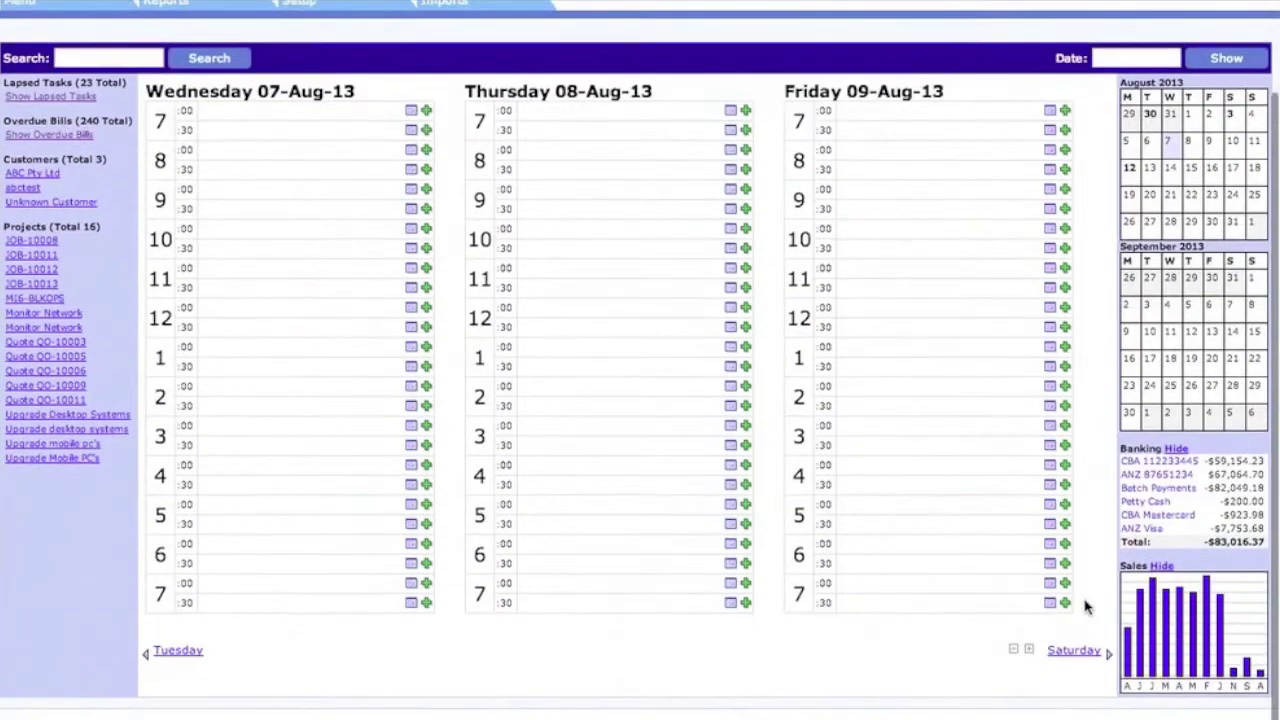
scroll(1088, 607, up, 2)
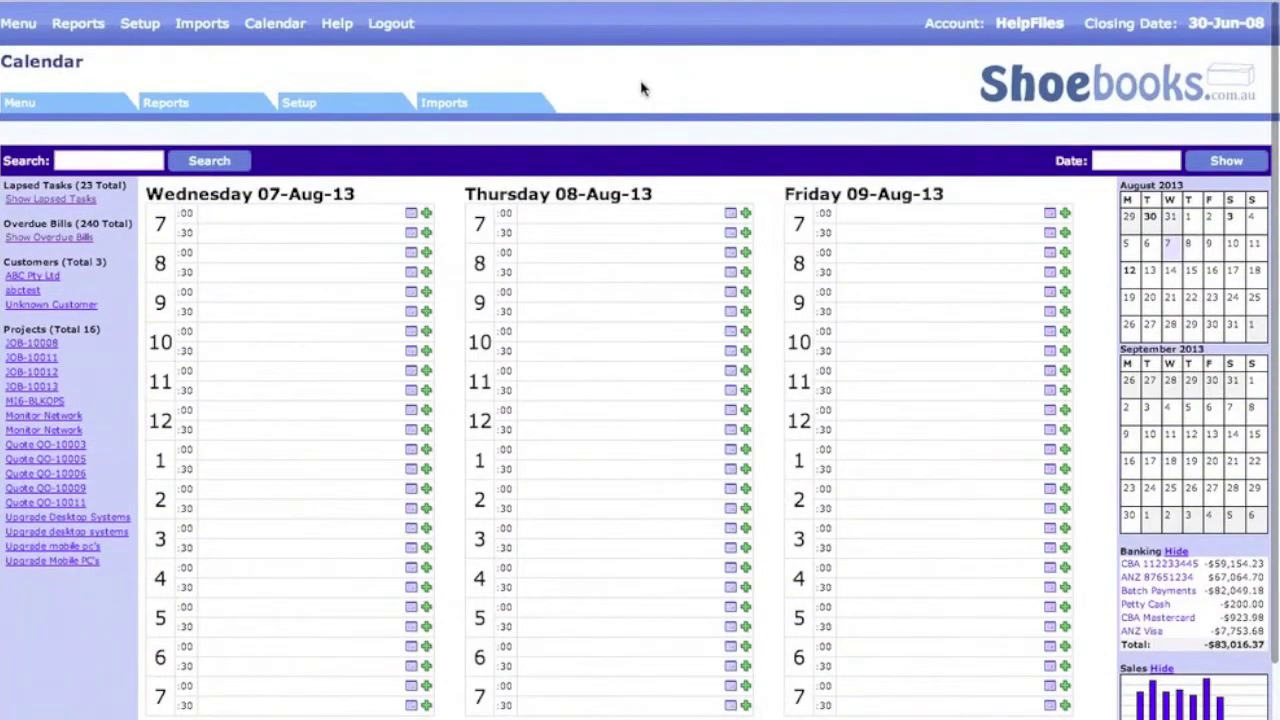
click(337, 26)
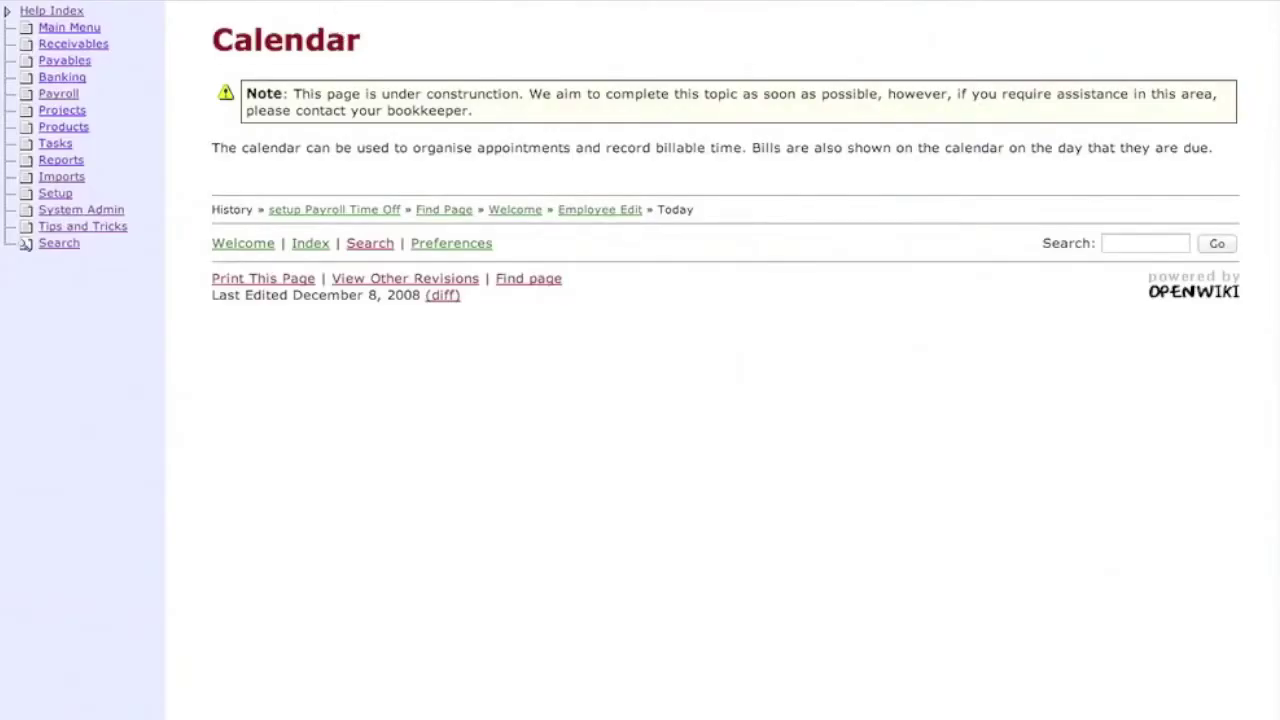
key(super+w)
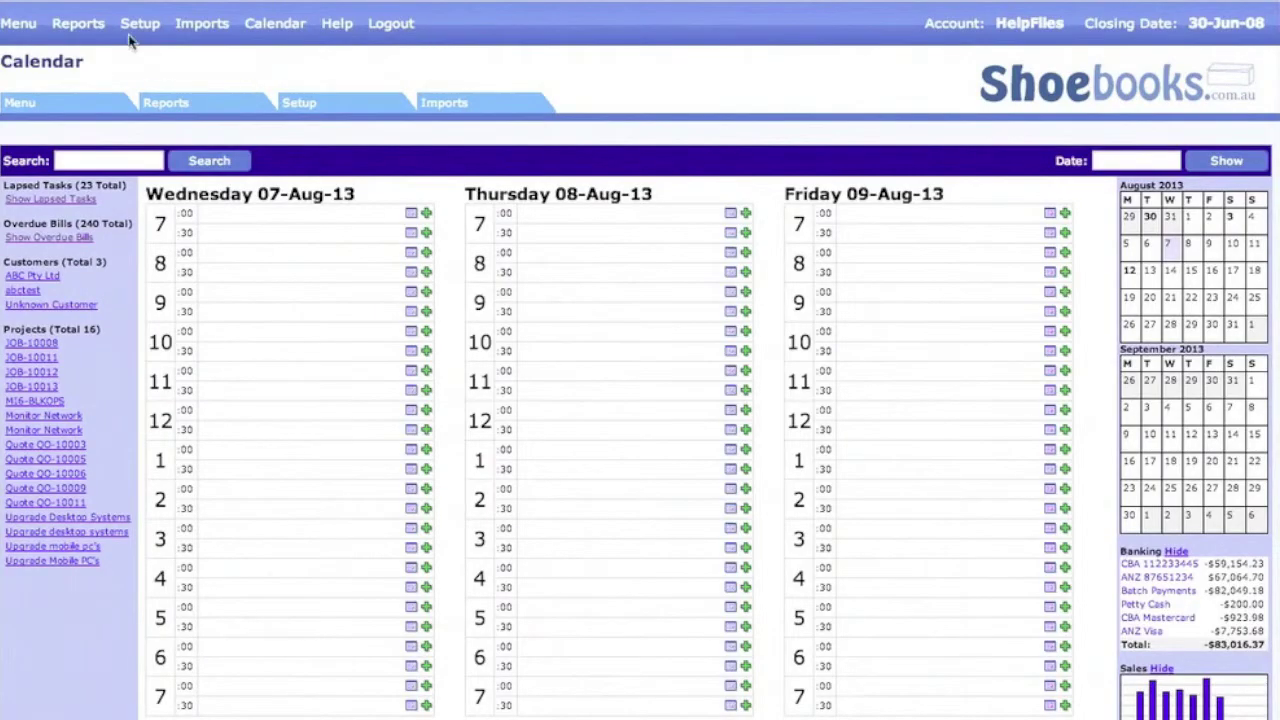
Open the invoice search and read through its help page, including the Invoice Snapshot and Navigation Tabs sections.
mouse_move(72, 28)
mouse_move(18, 26)
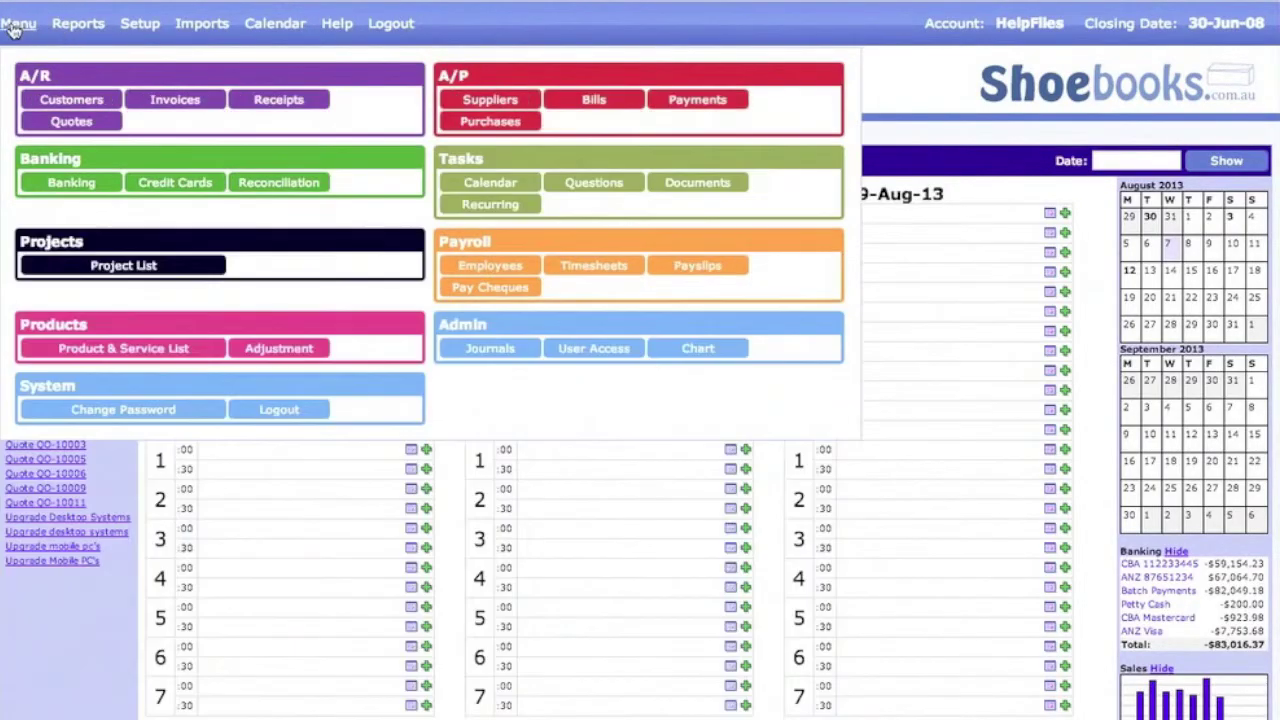
click(180, 102)
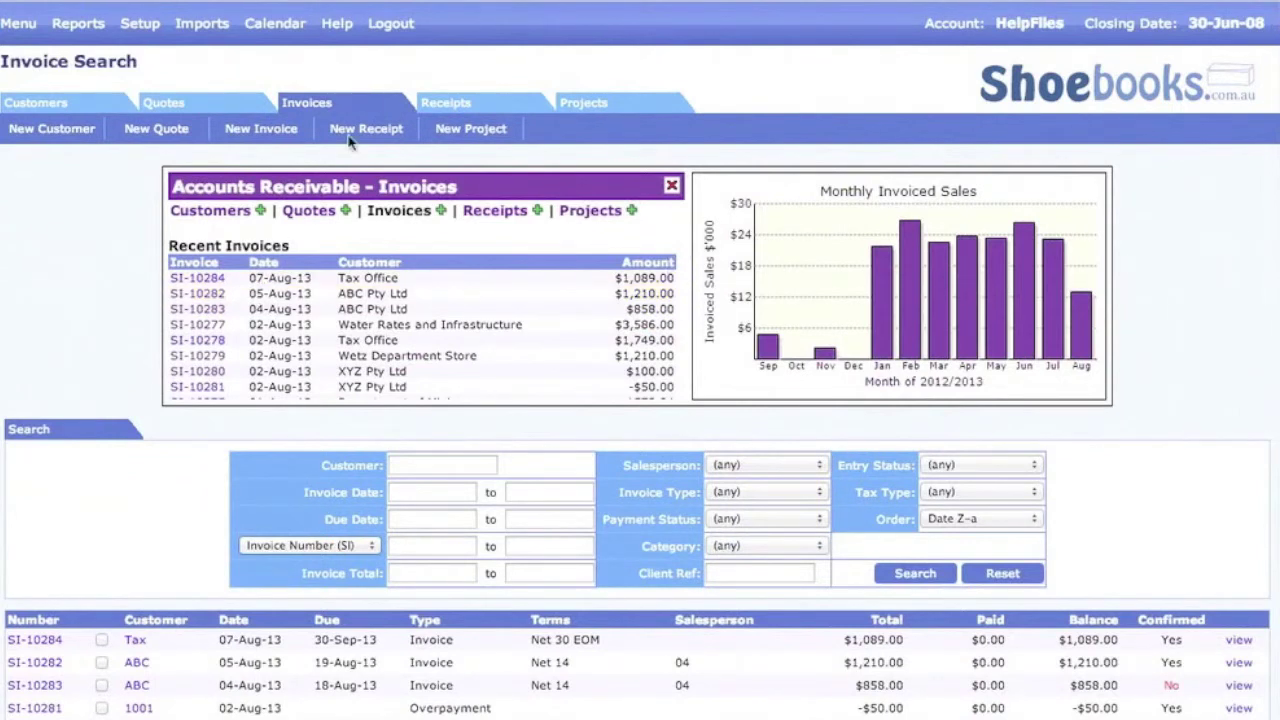
click(337, 23)
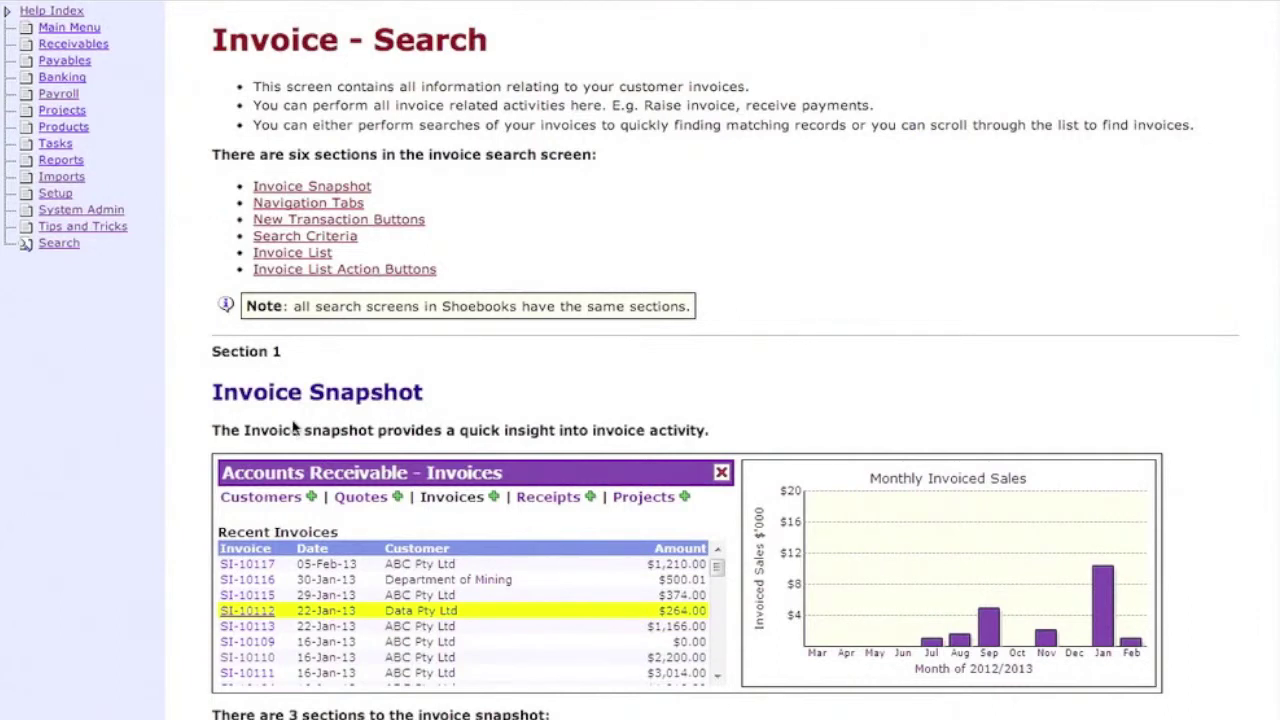
scroll(294, 427, down, 5)
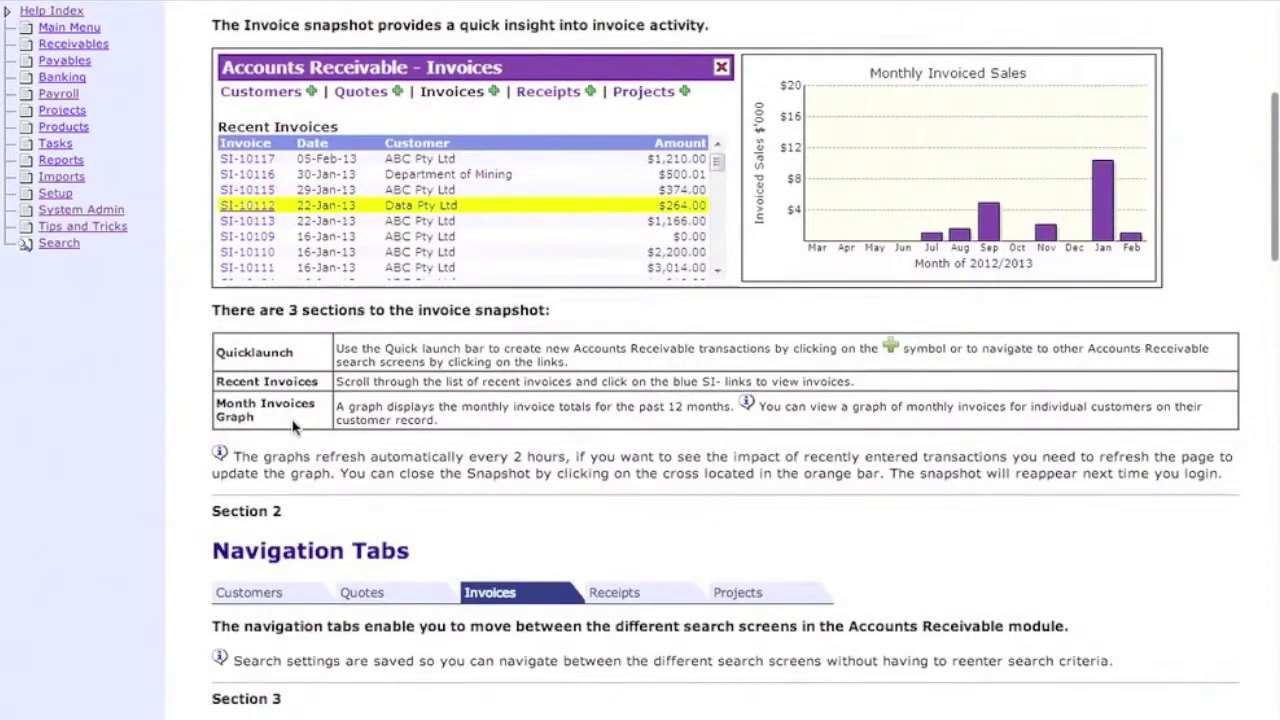
scroll(294, 427, down, 5)
scroll(294, 427, up, 10)
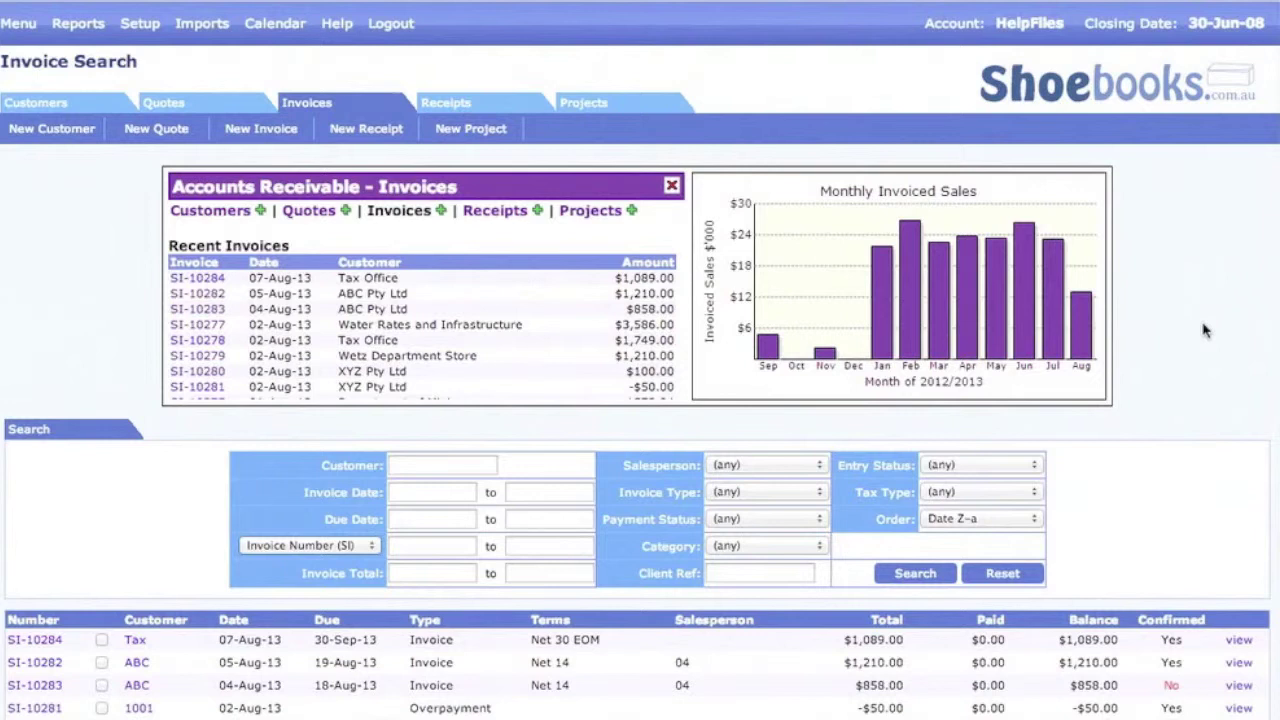
Filter the invoice search by entry status Unconfirmed, leaving the customer and salesperson criteria open.
scroll(1204, 330, down, 5)
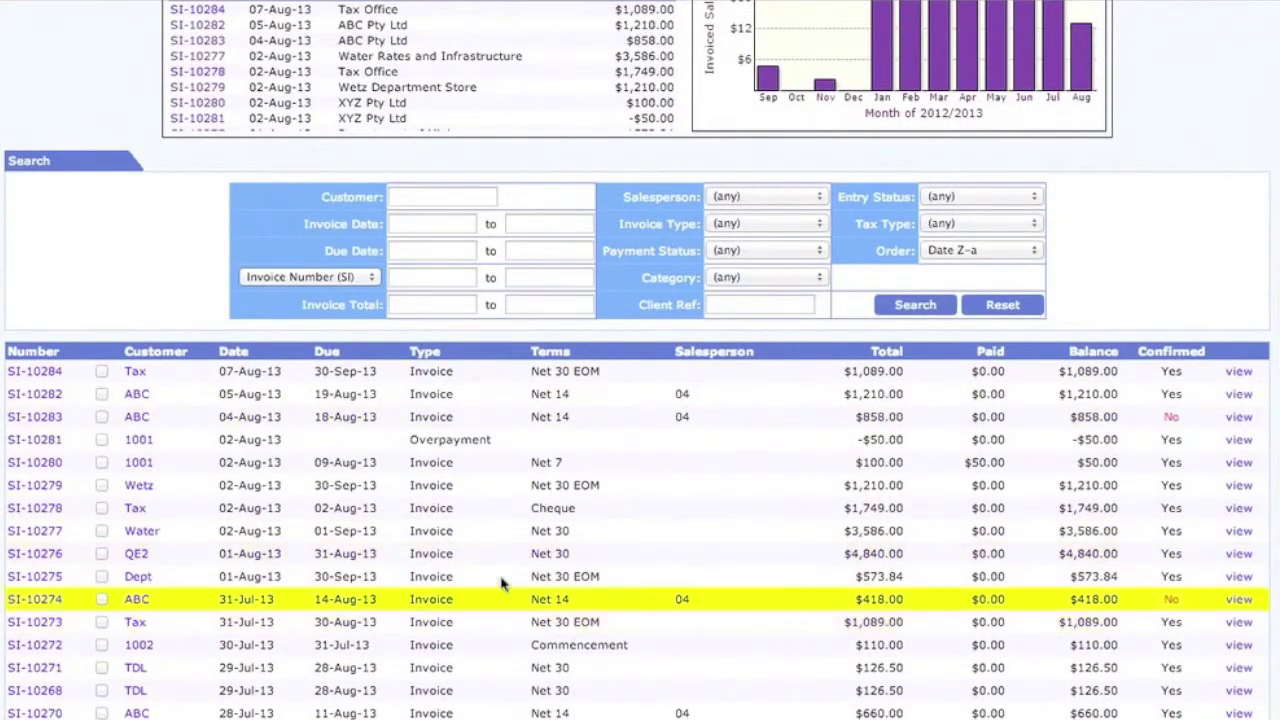
click(399, 197)
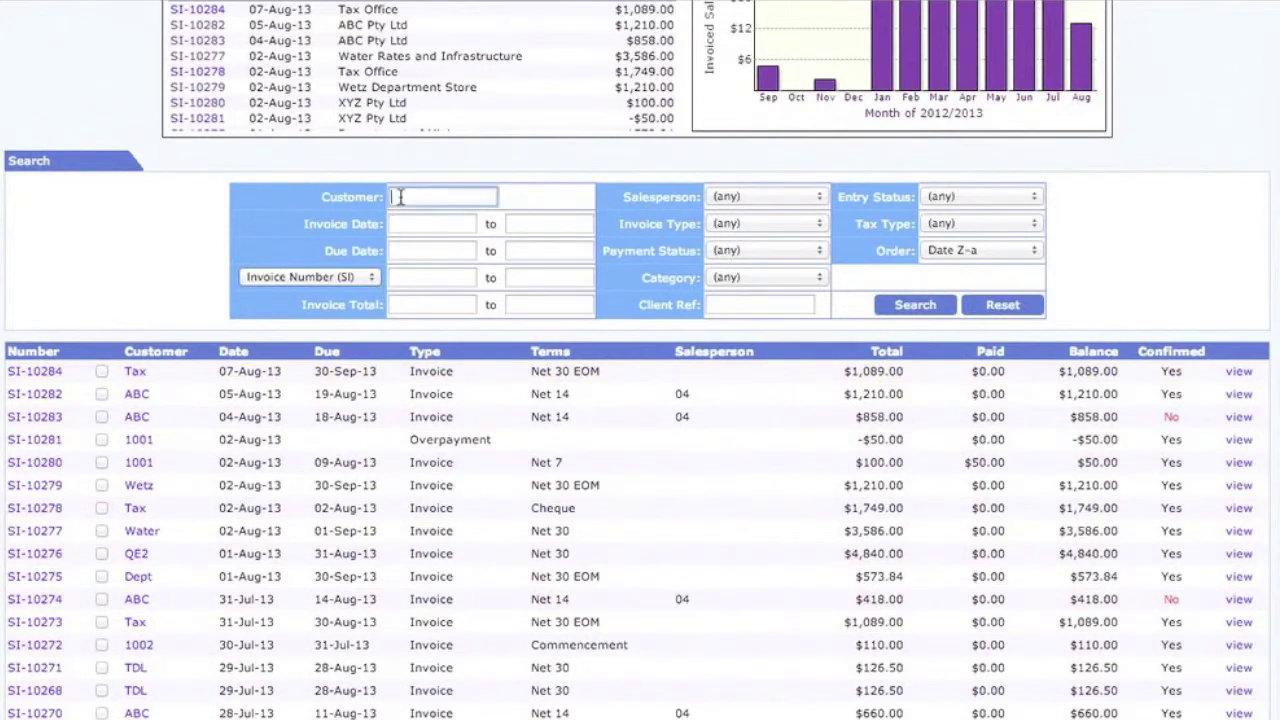
click(777, 197)
click(1010, 199)
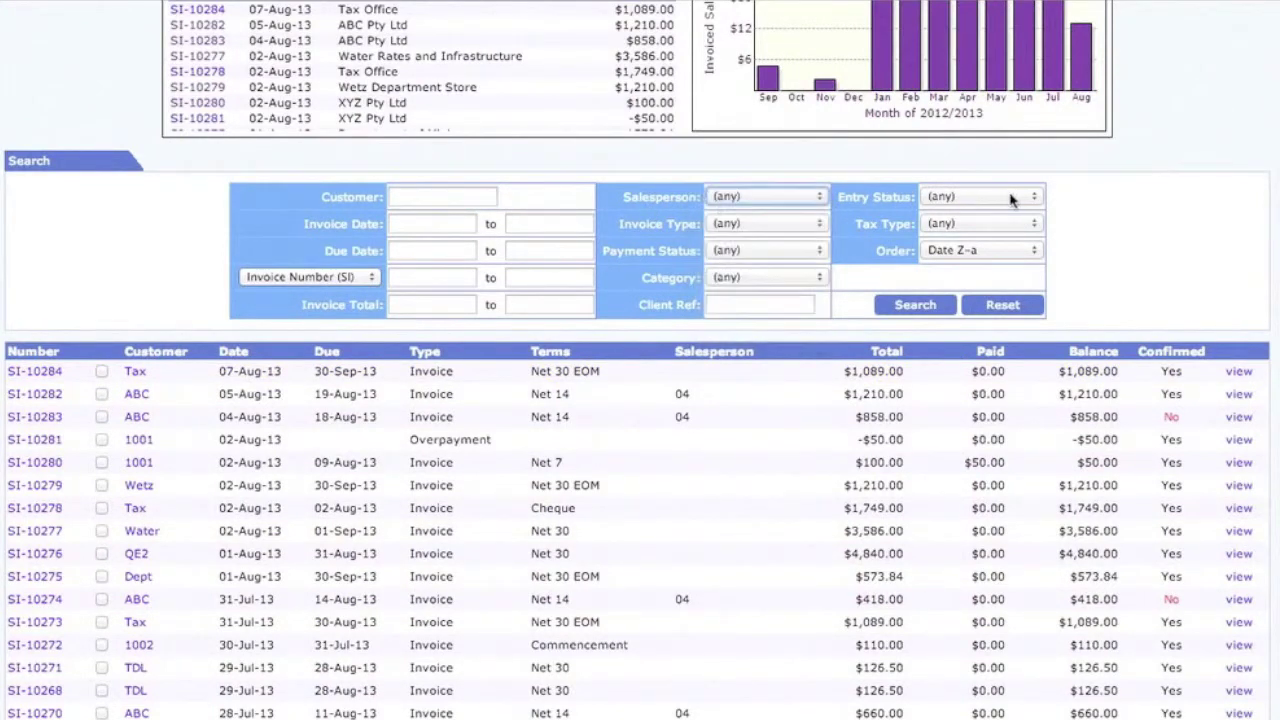
click(1010, 197)
click(983, 224)
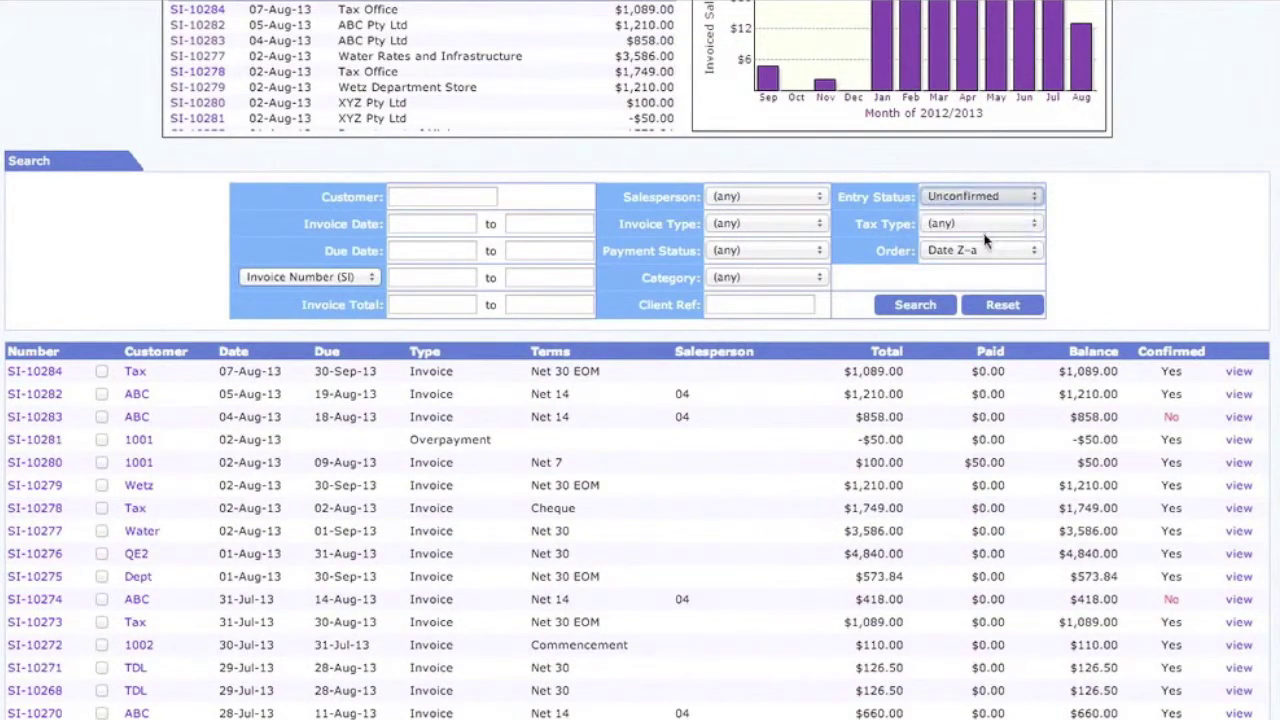
click(912, 305)
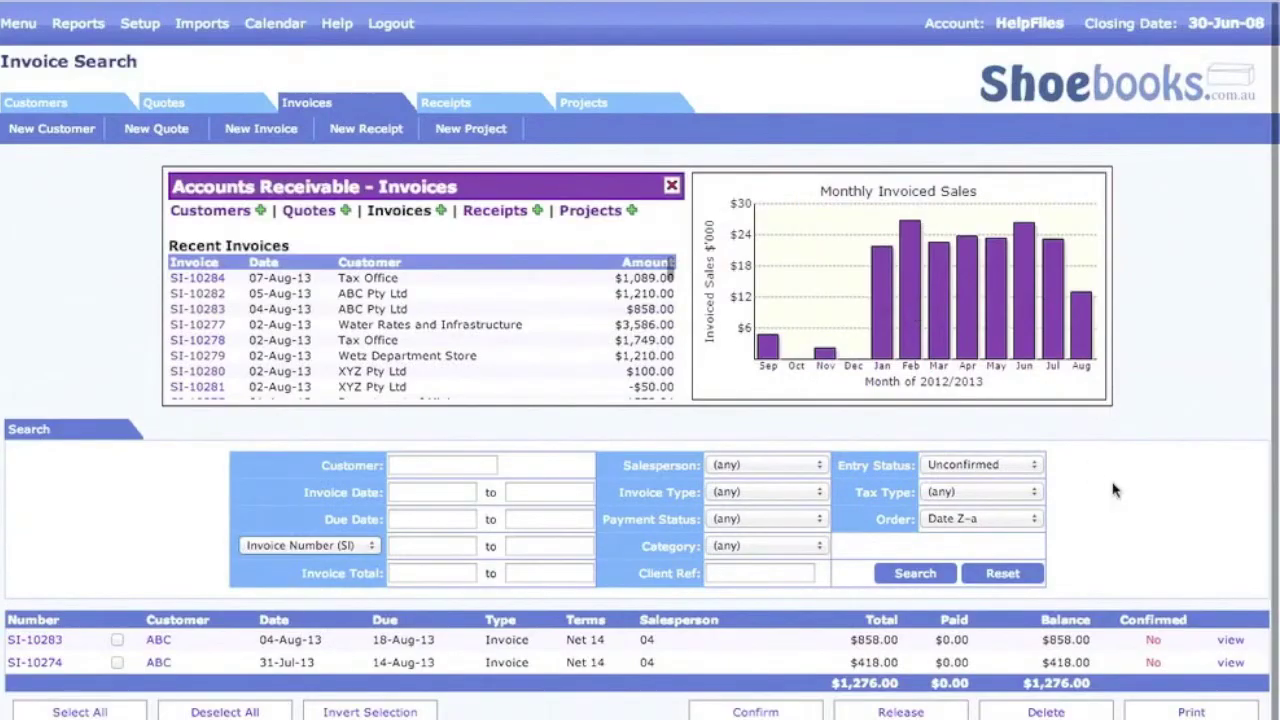
Open the unconfirmed ABC invoice dated 04-Aug-13, view its comments and attachments, and return to the invoice details.
scroll(1115, 490, down, 1)
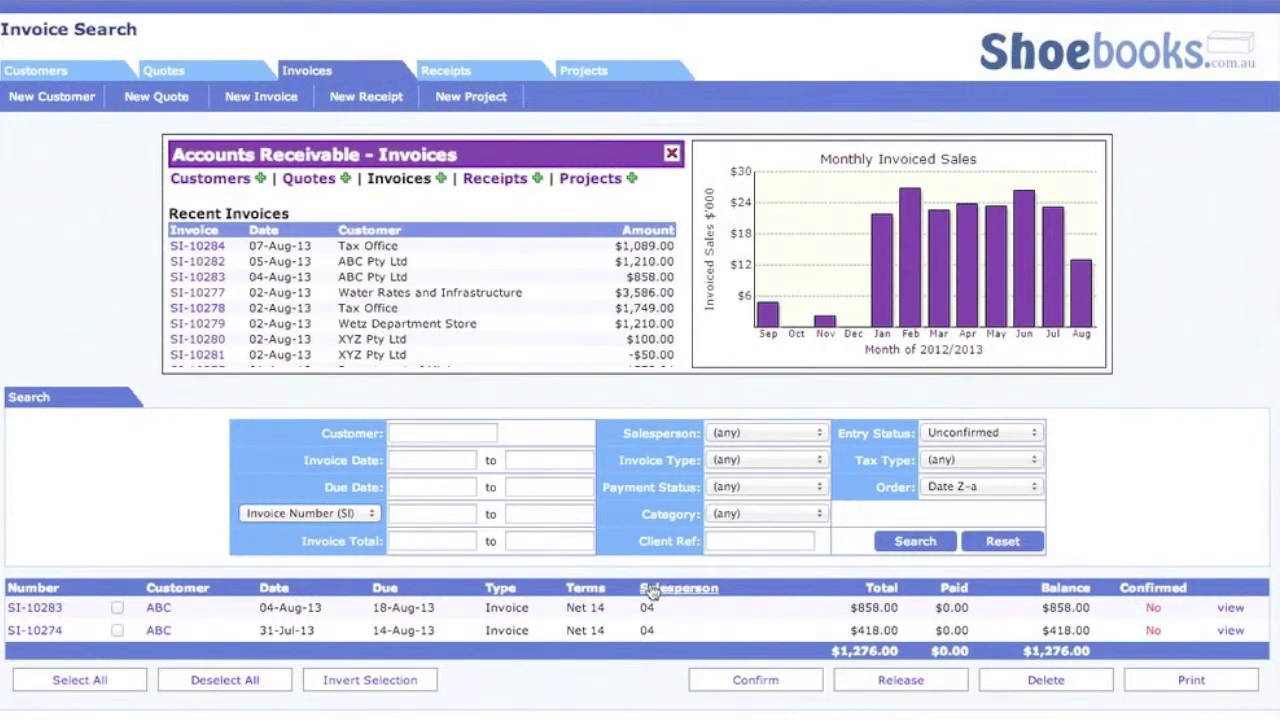
click(34, 610)
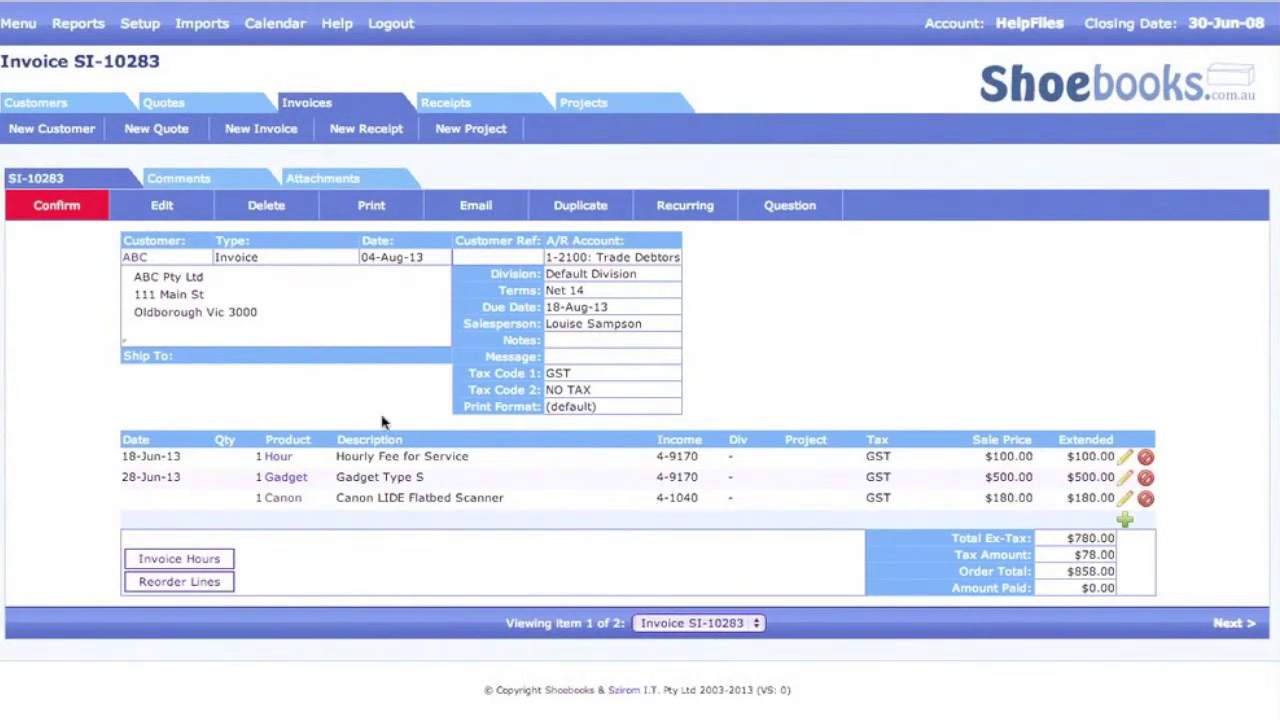
click(176, 182)
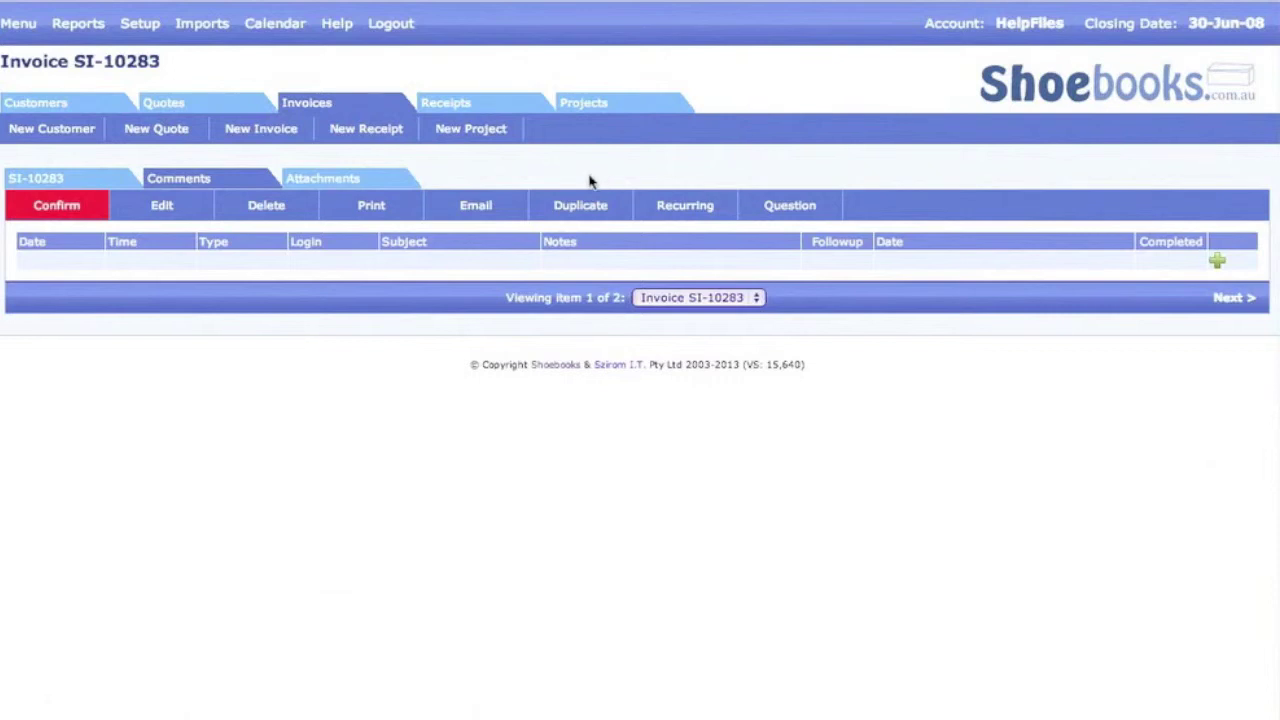
click(342, 183)
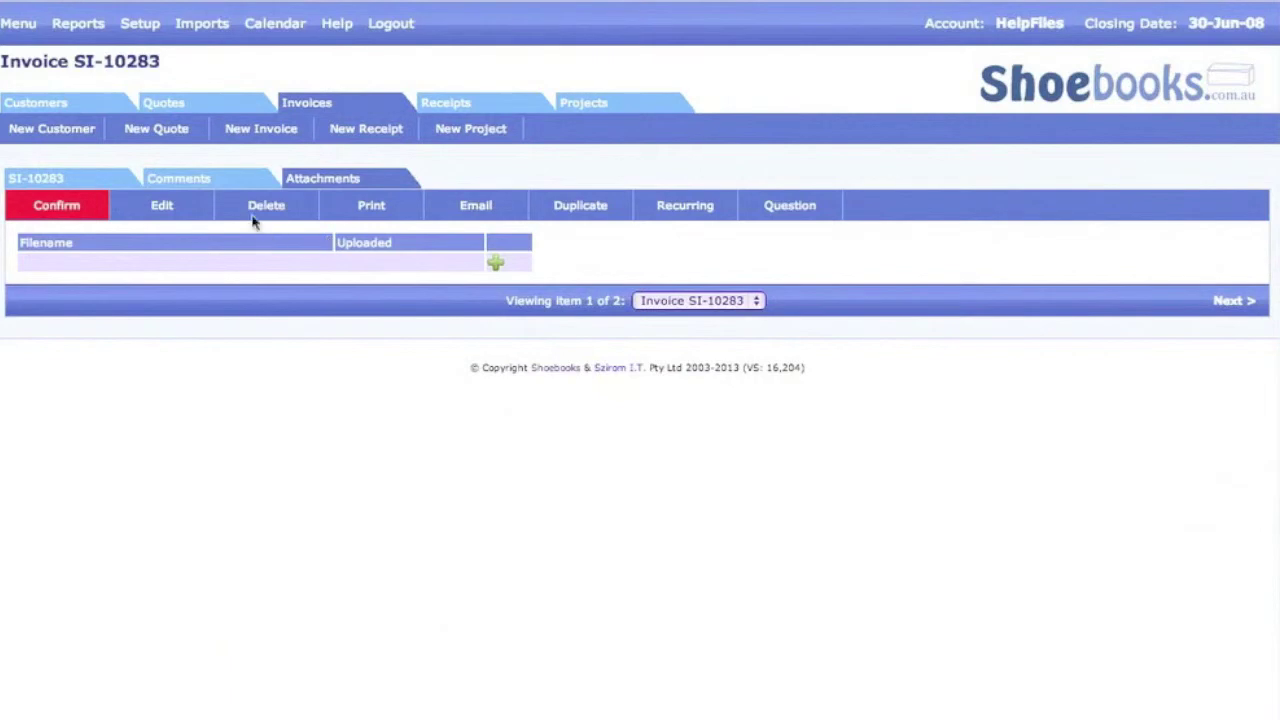
click(33, 183)
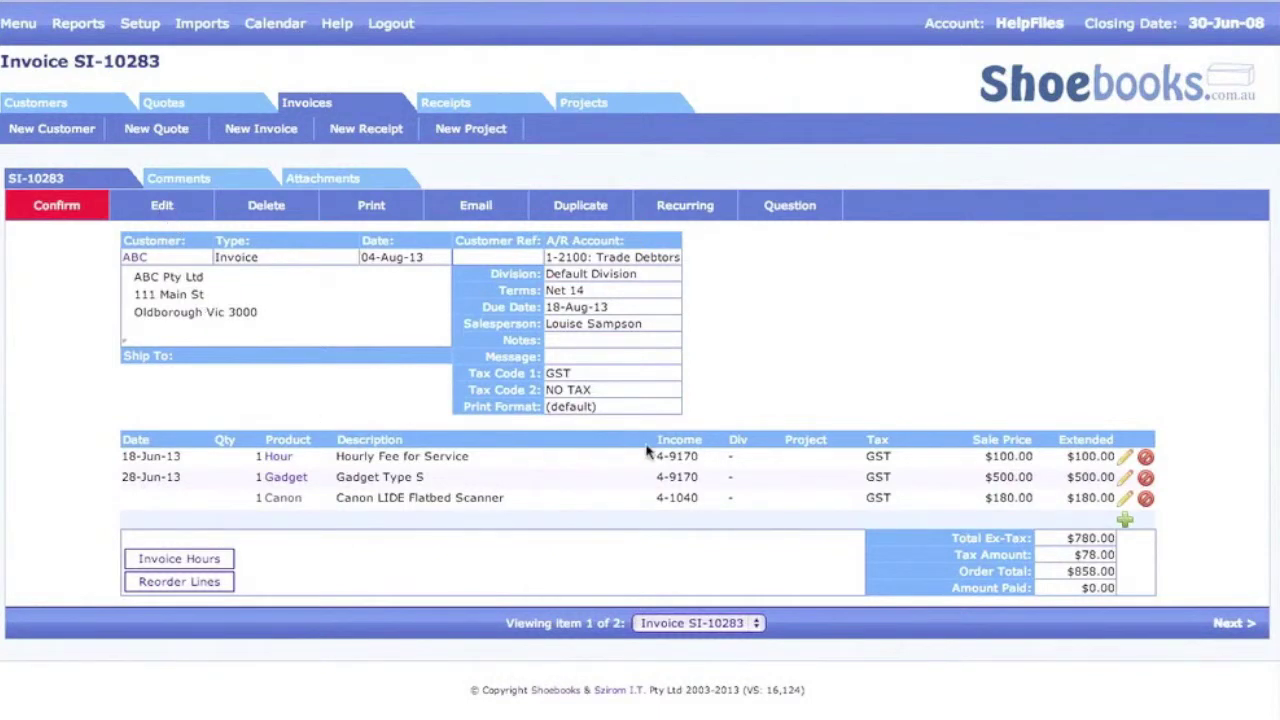
Add a new invoice line dated 13-Aug-2013 for the product Hour, Hourly Fee for Service.
click(1133, 526)
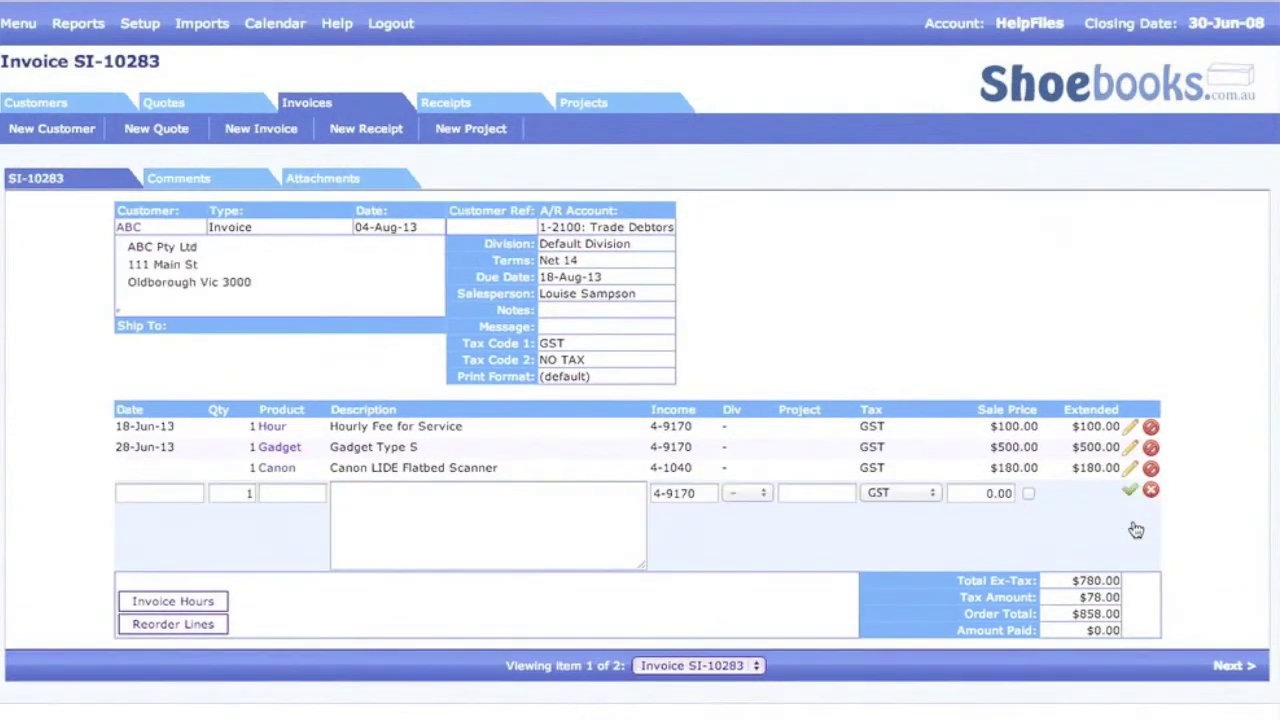
click(150, 491)
click(161, 573)
click(299, 491)
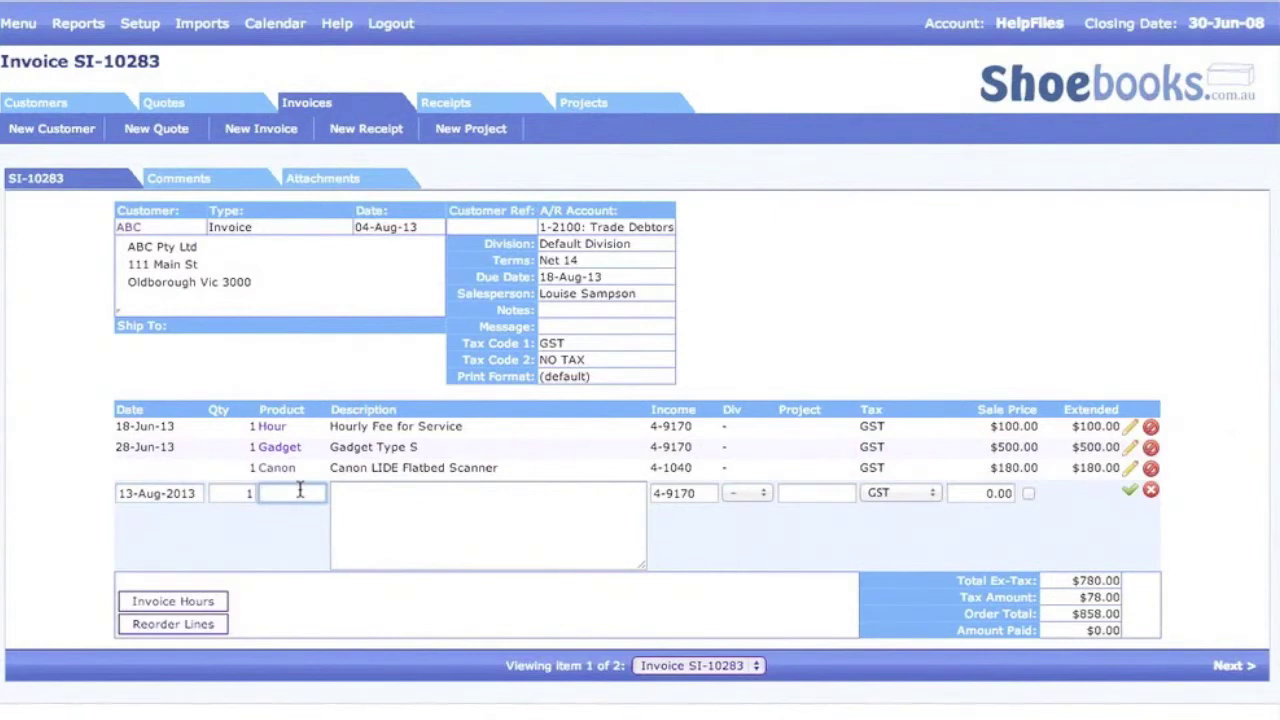
text(hour)
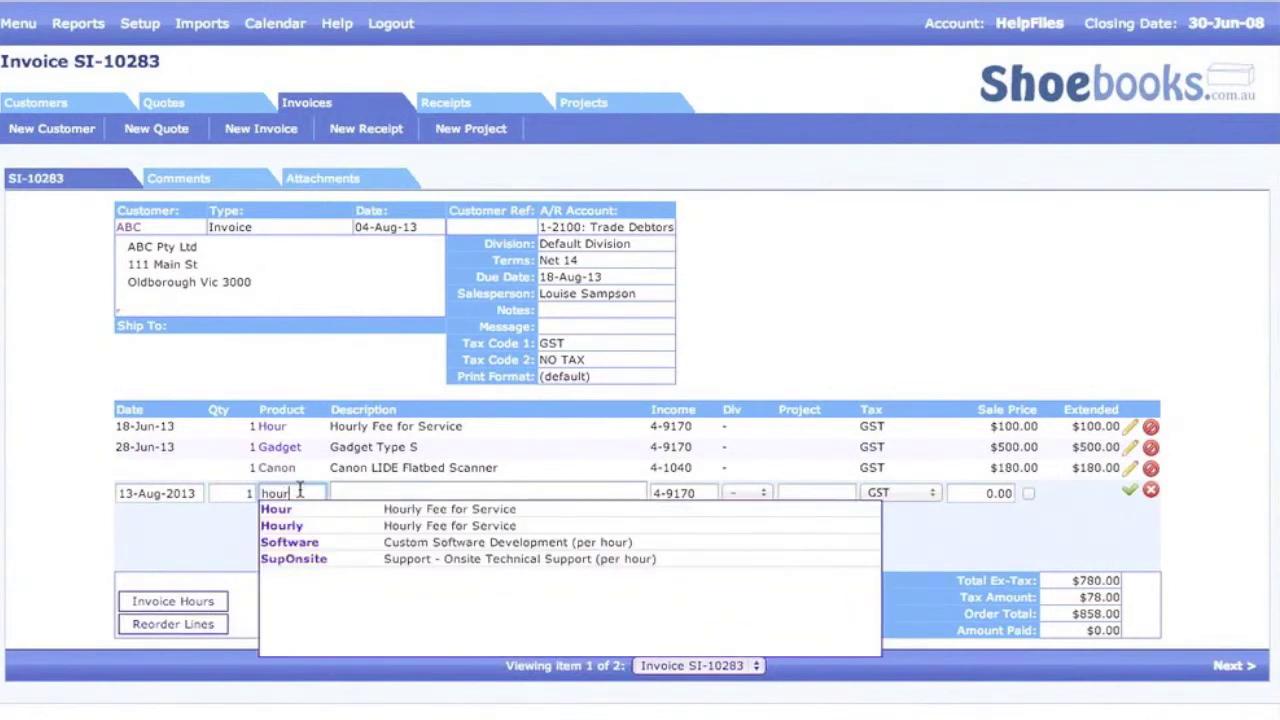
click(308, 510)
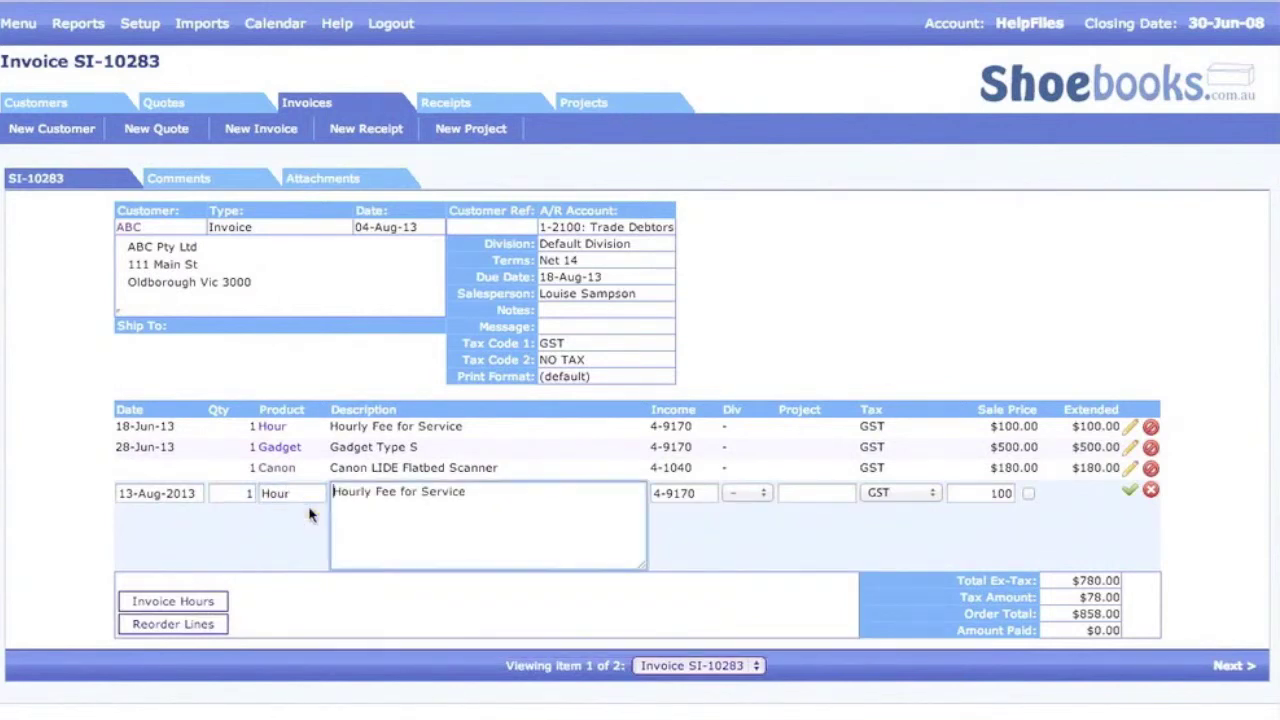
Assign division RET to the new line, leave its project blank, and save the line to the invoice.
click(702, 490)
click(746, 493)
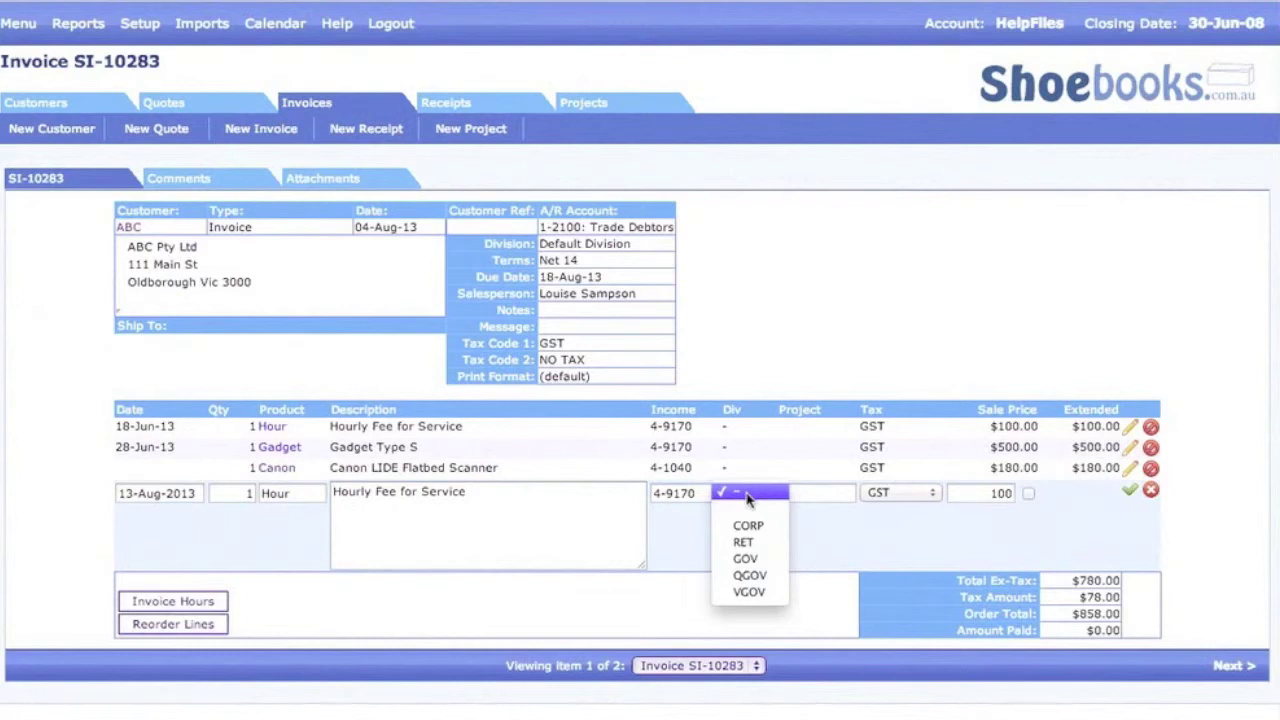
click(743, 542)
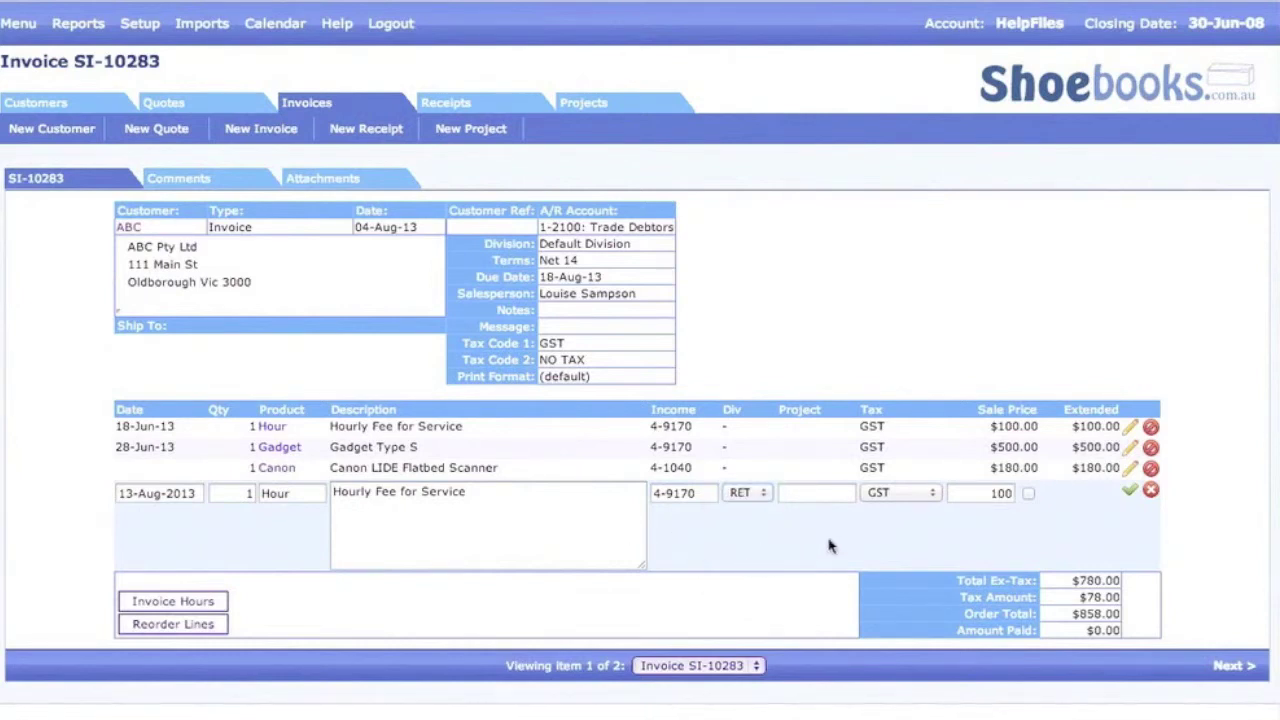
click(828, 492)
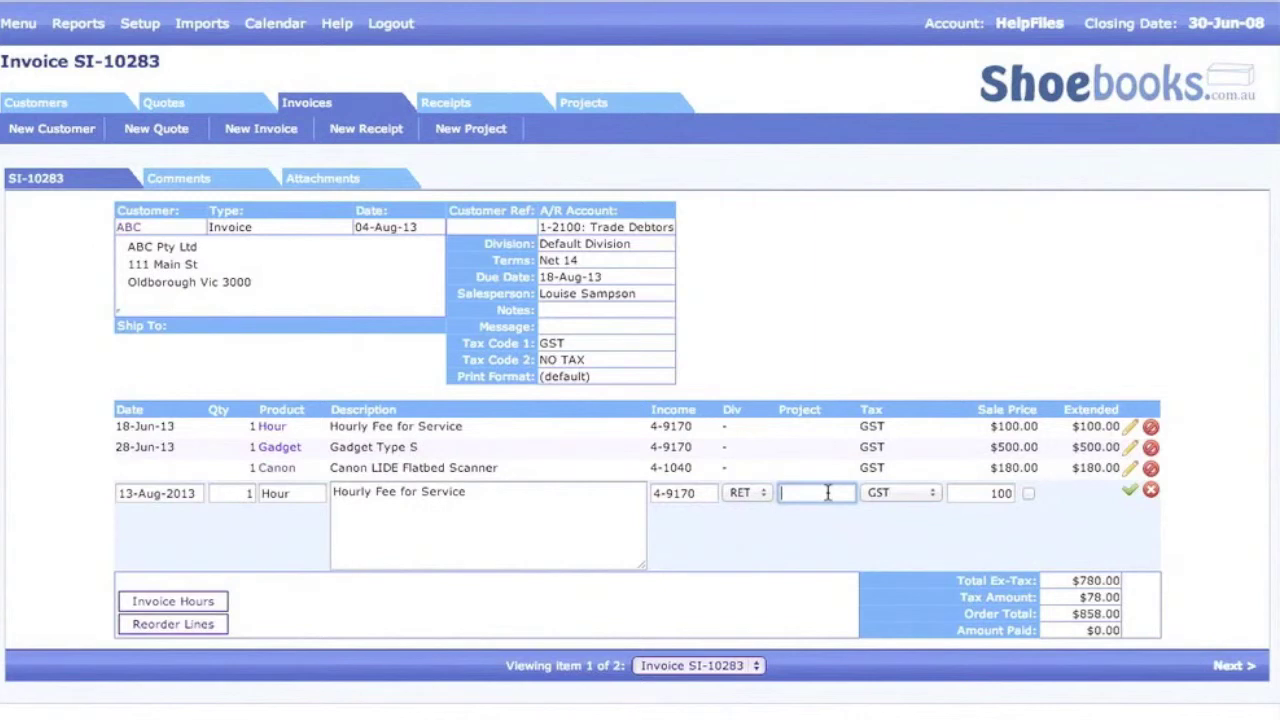
click(1018, 522)
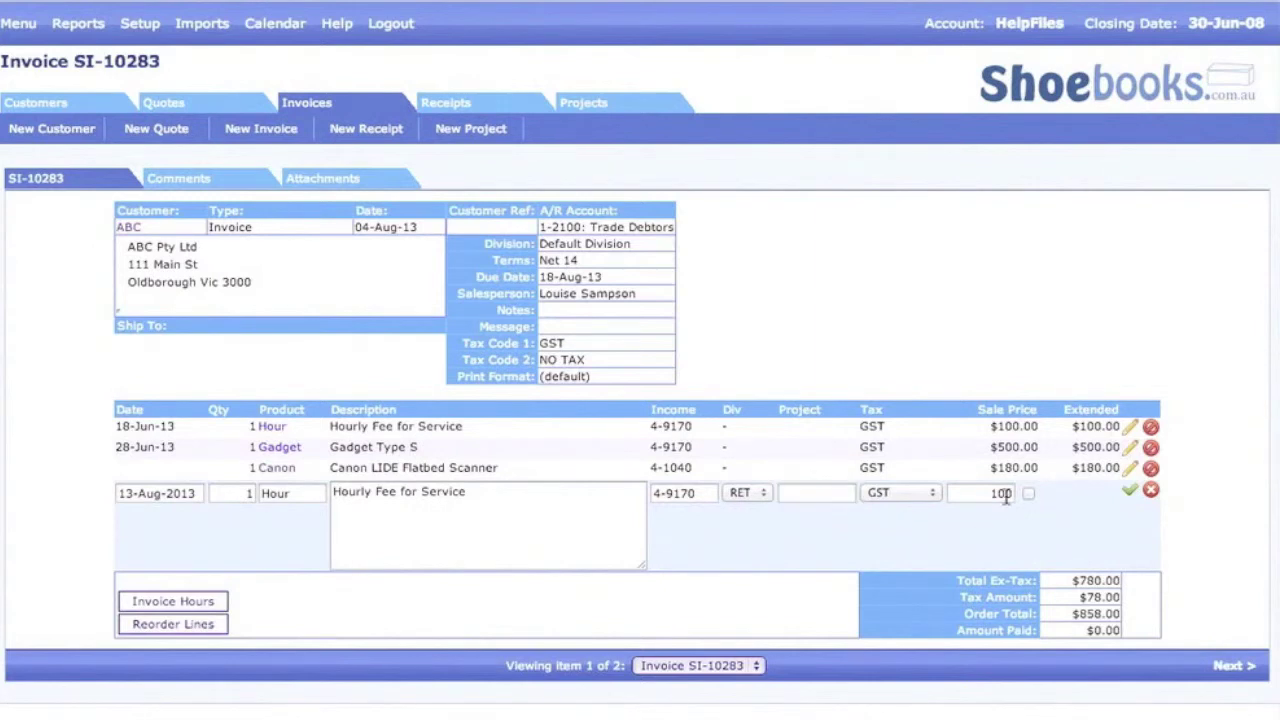
click(1129, 490)
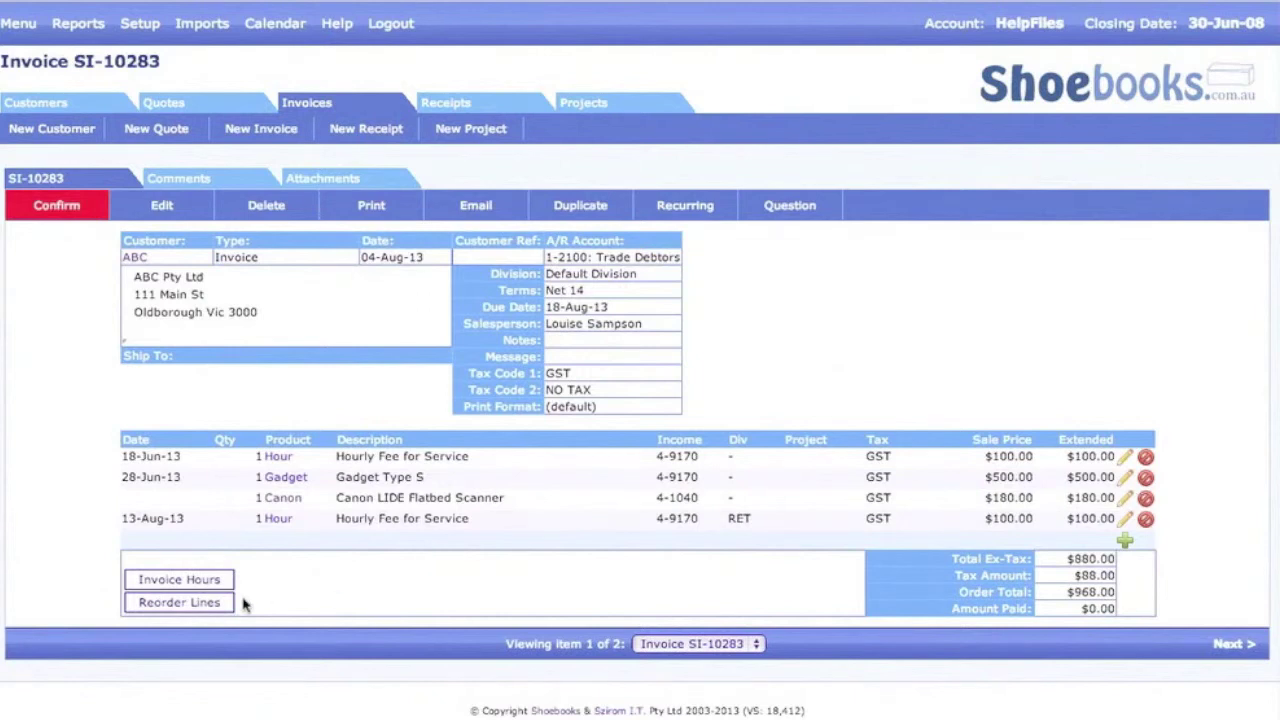
View the invoice's hours selection and close it, and preview the Default AR Invoice printout, including the bank payment details.
click(160, 583)
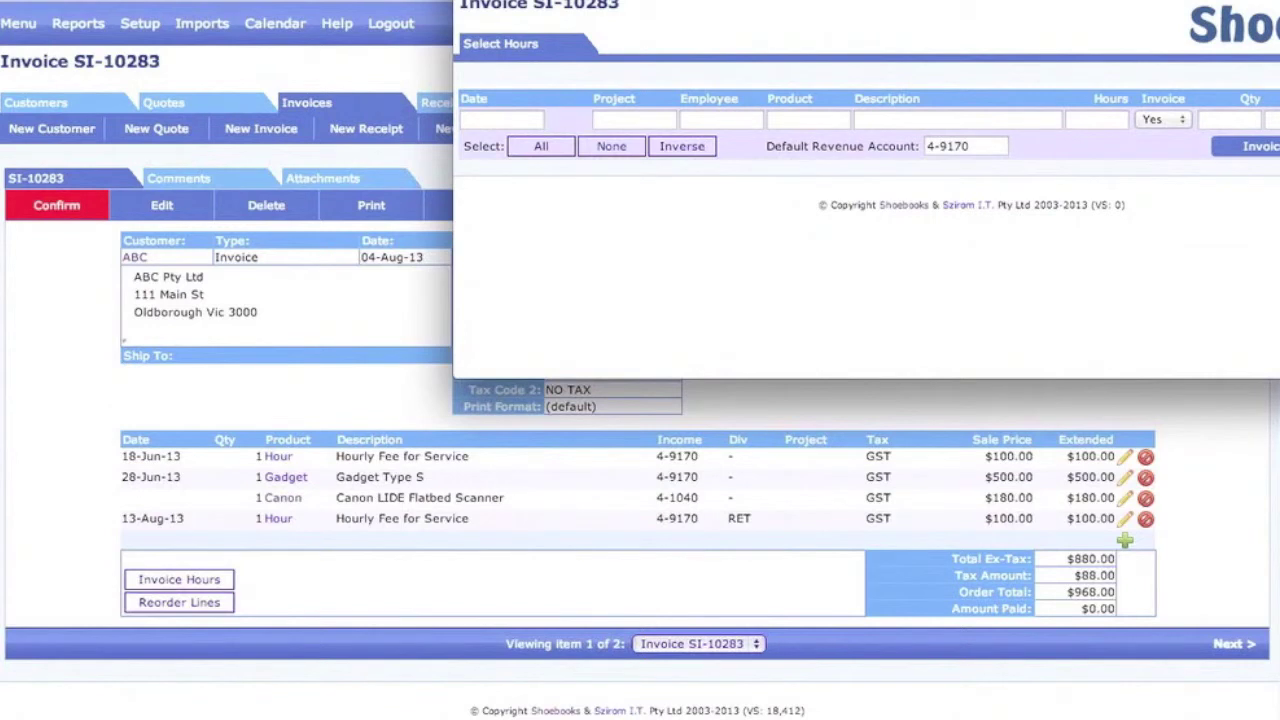
key(super+w)
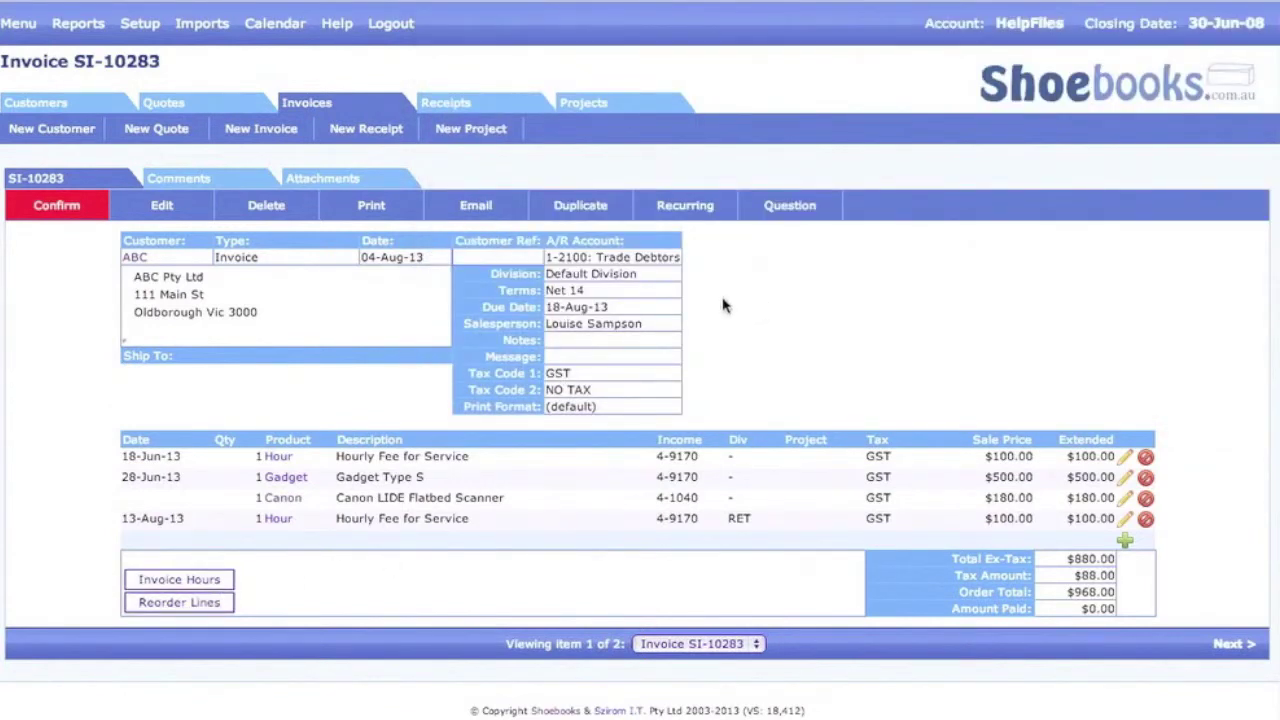
click(371, 207)
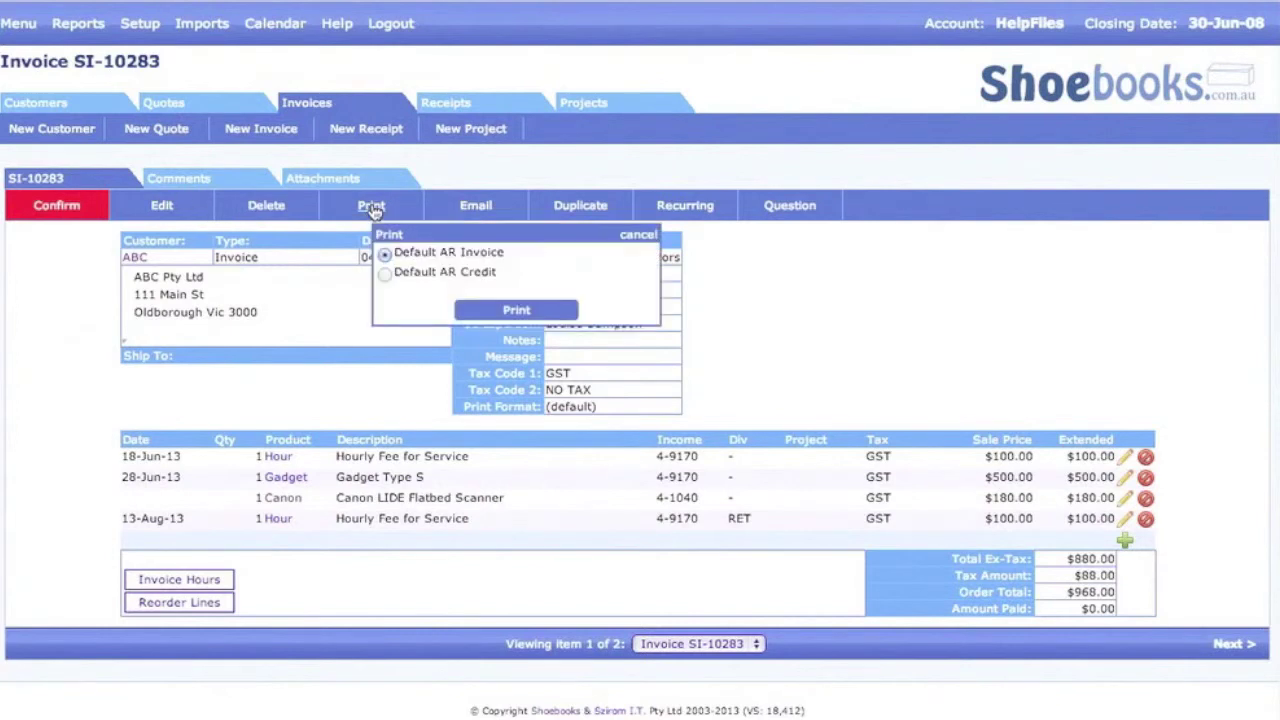
click(516, 310)
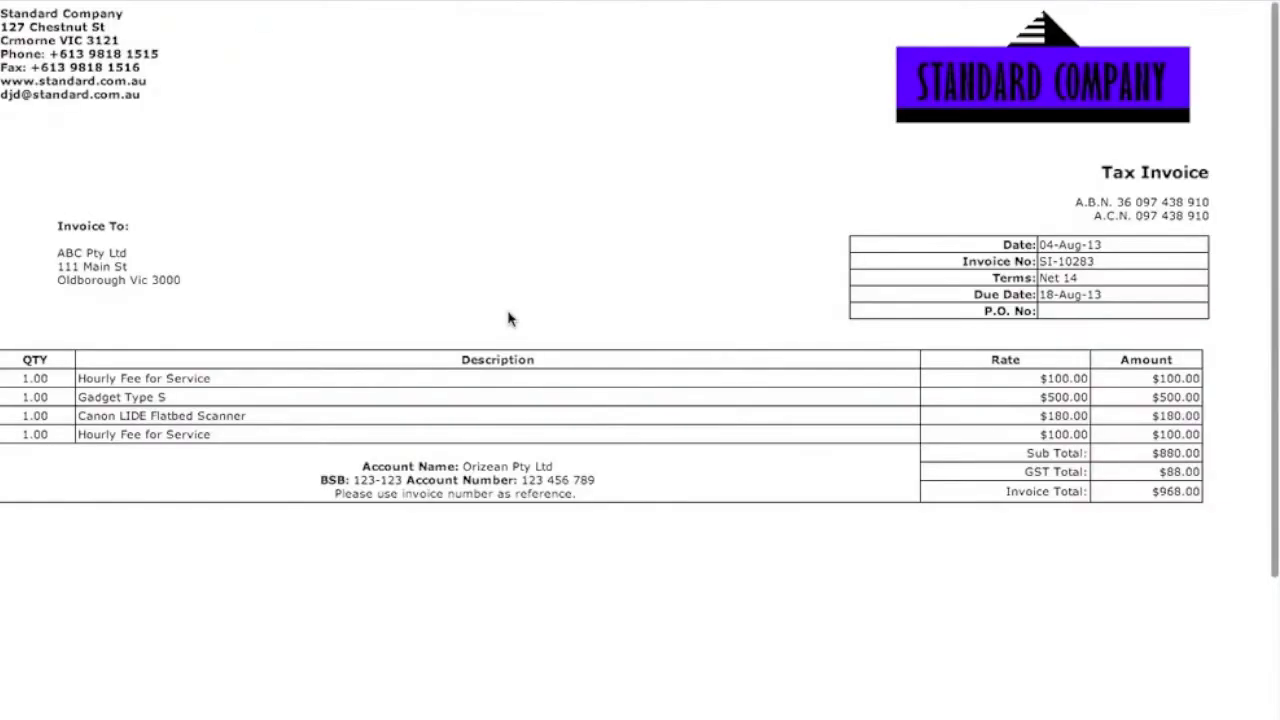
scroll(508, 318, up, 1)
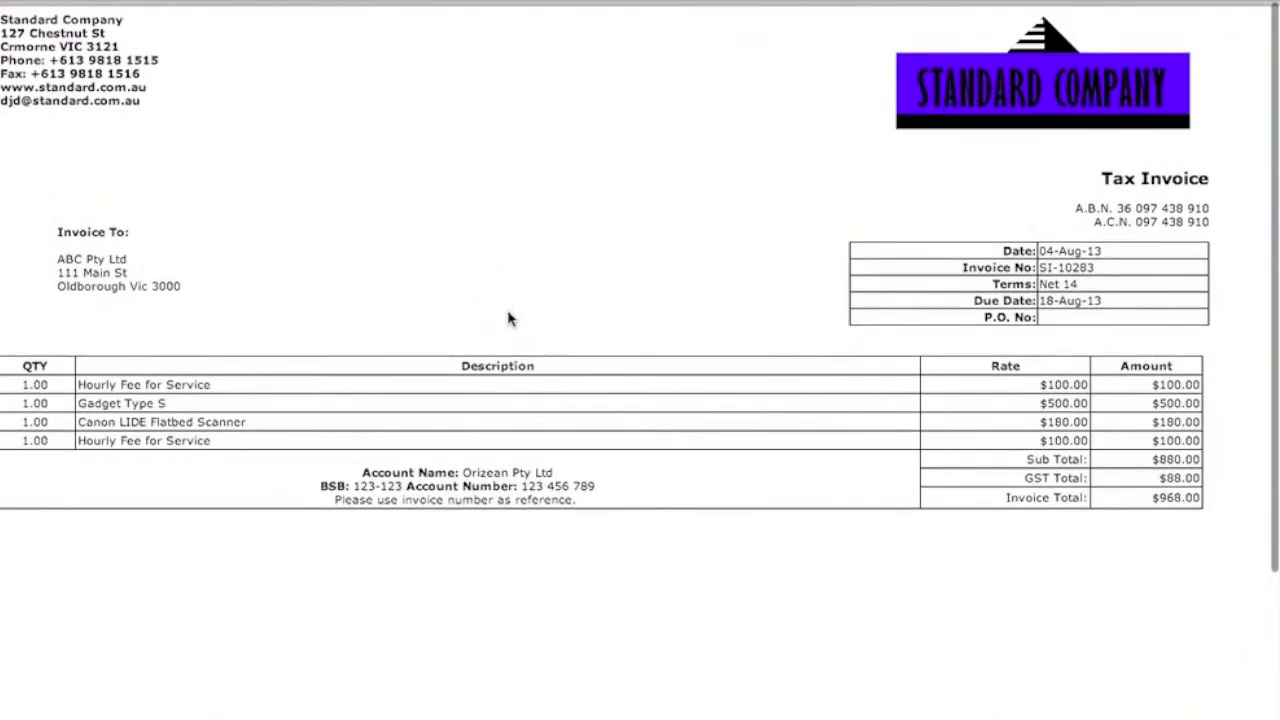
scroll(983, 211, up, 1)
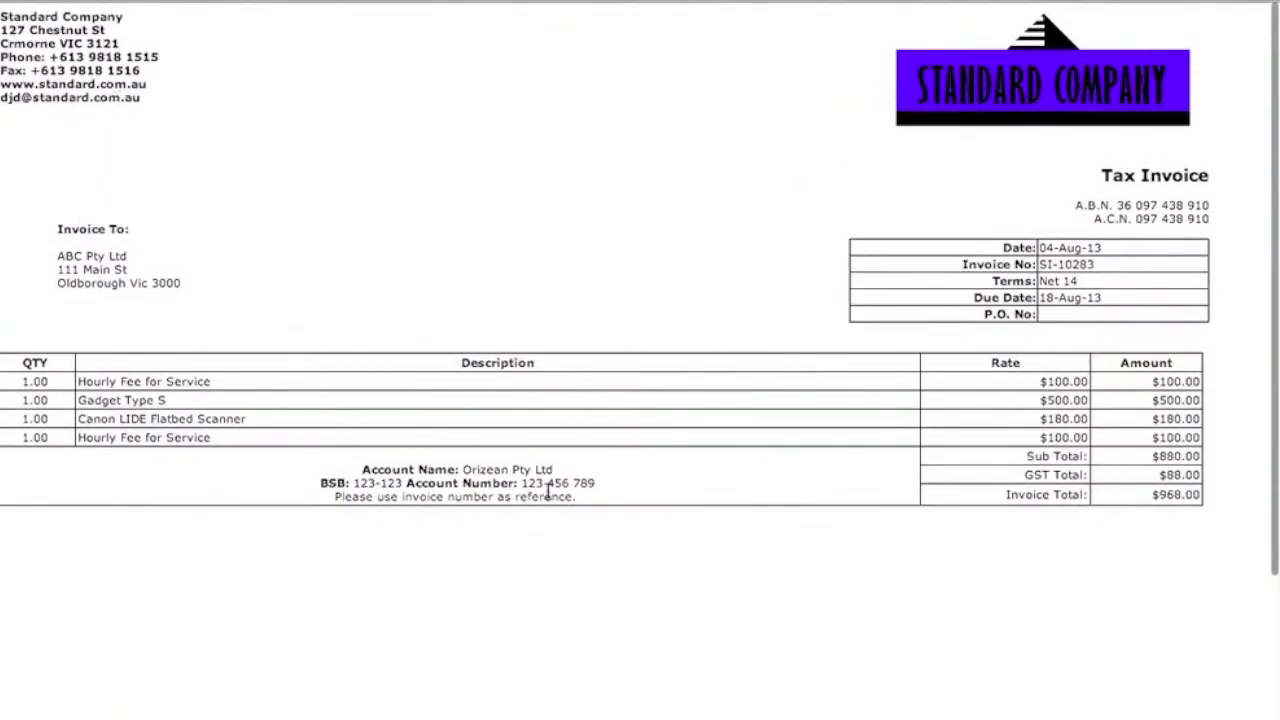
drag(576, 496, 349, 468)
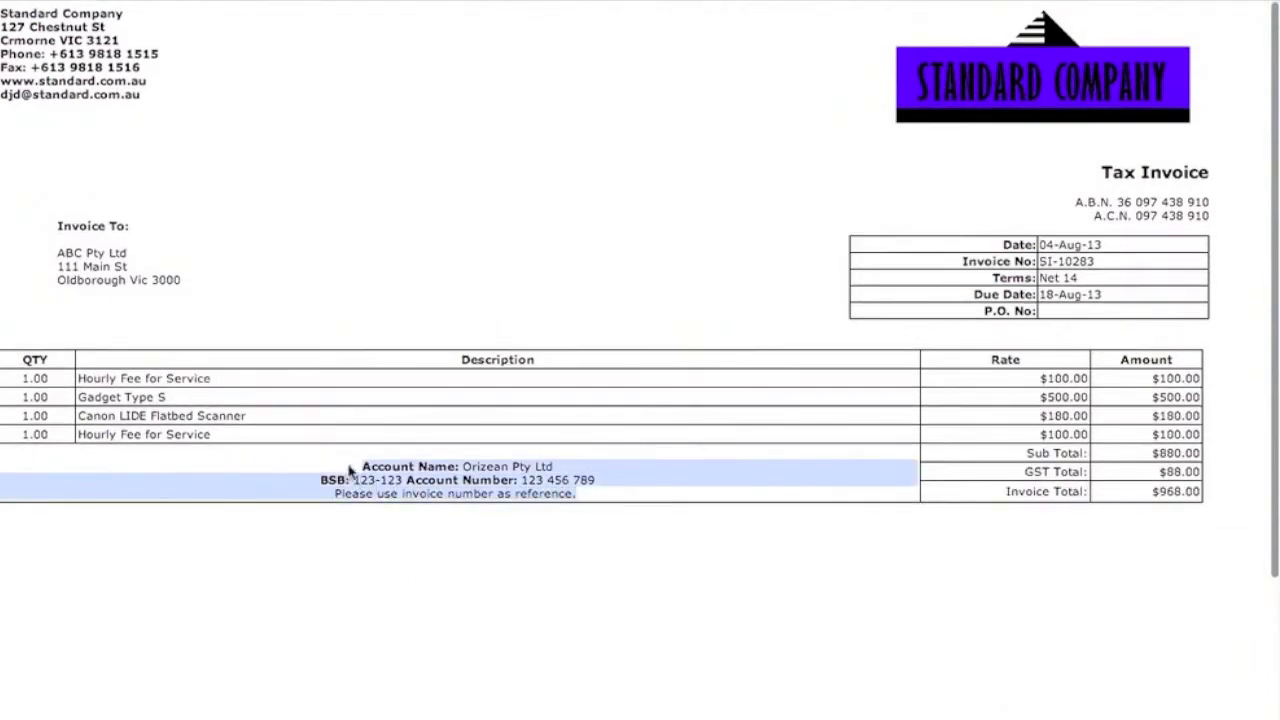
scroll(349, 470, down, 5)
scroll(349, 472, up, 5)
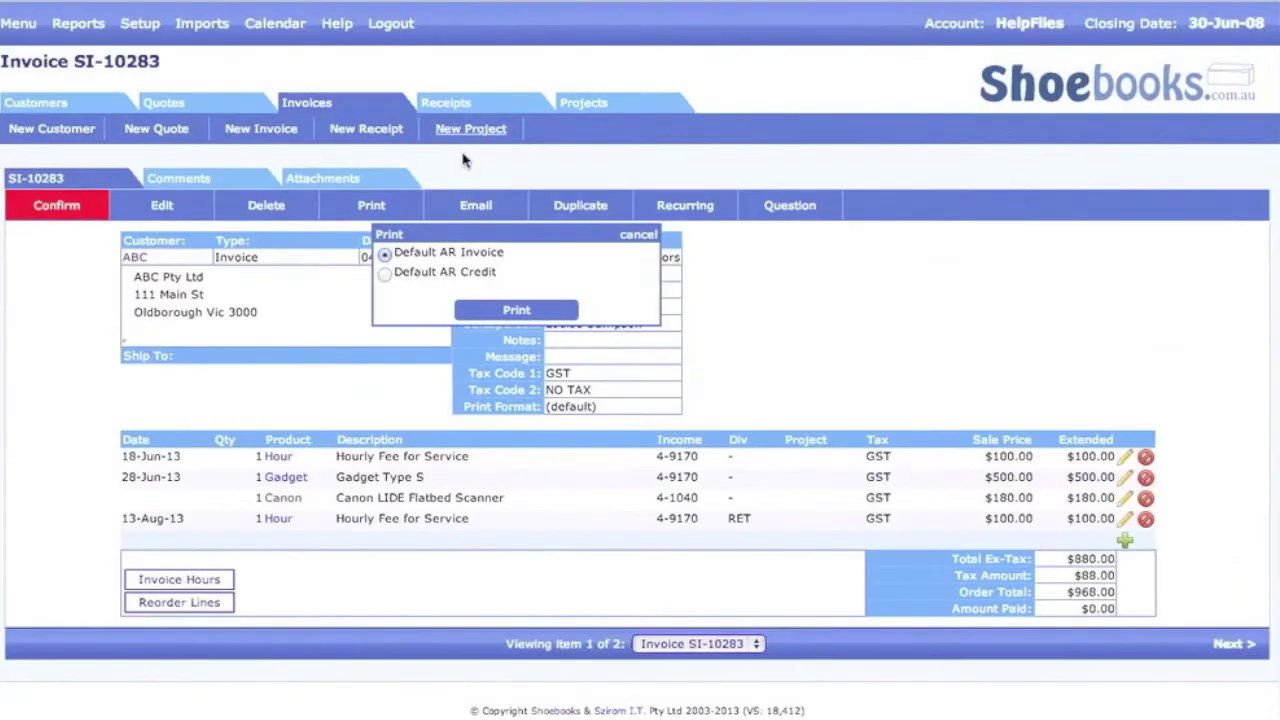
Open the email version of the invoice in the Default AR Invoice format and review its content.
click(478, 208)
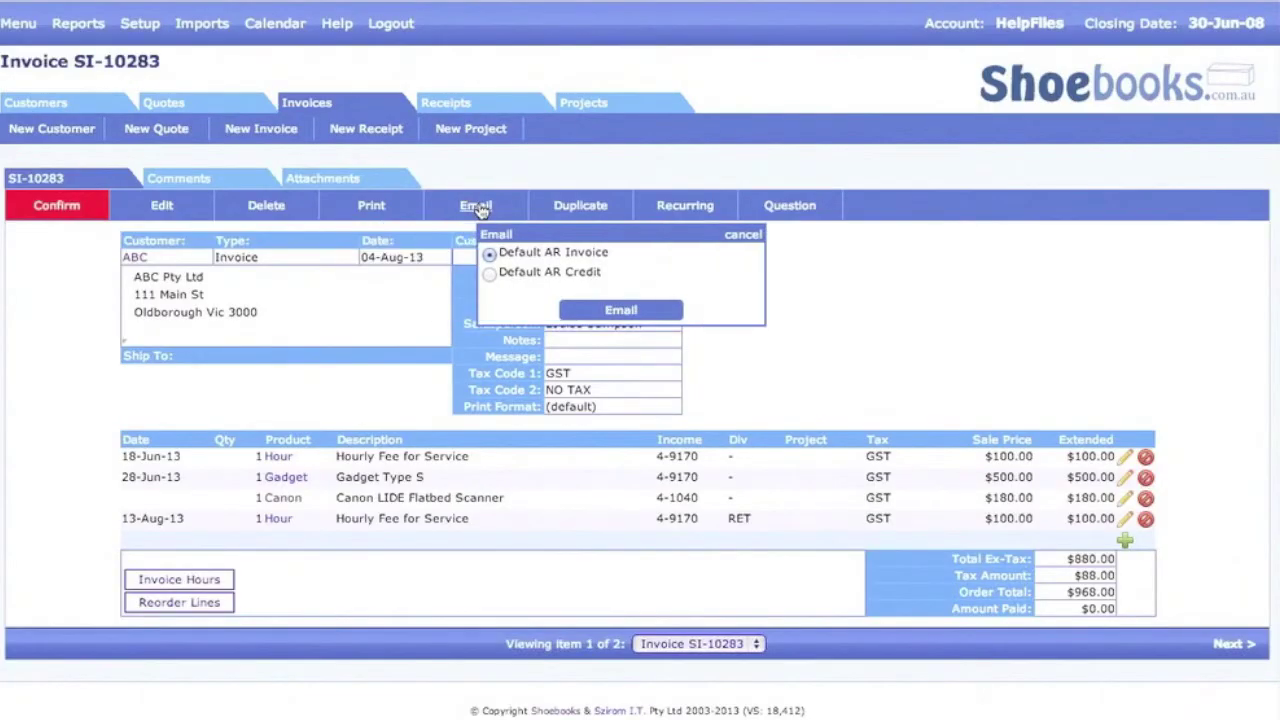
click(621, 311)
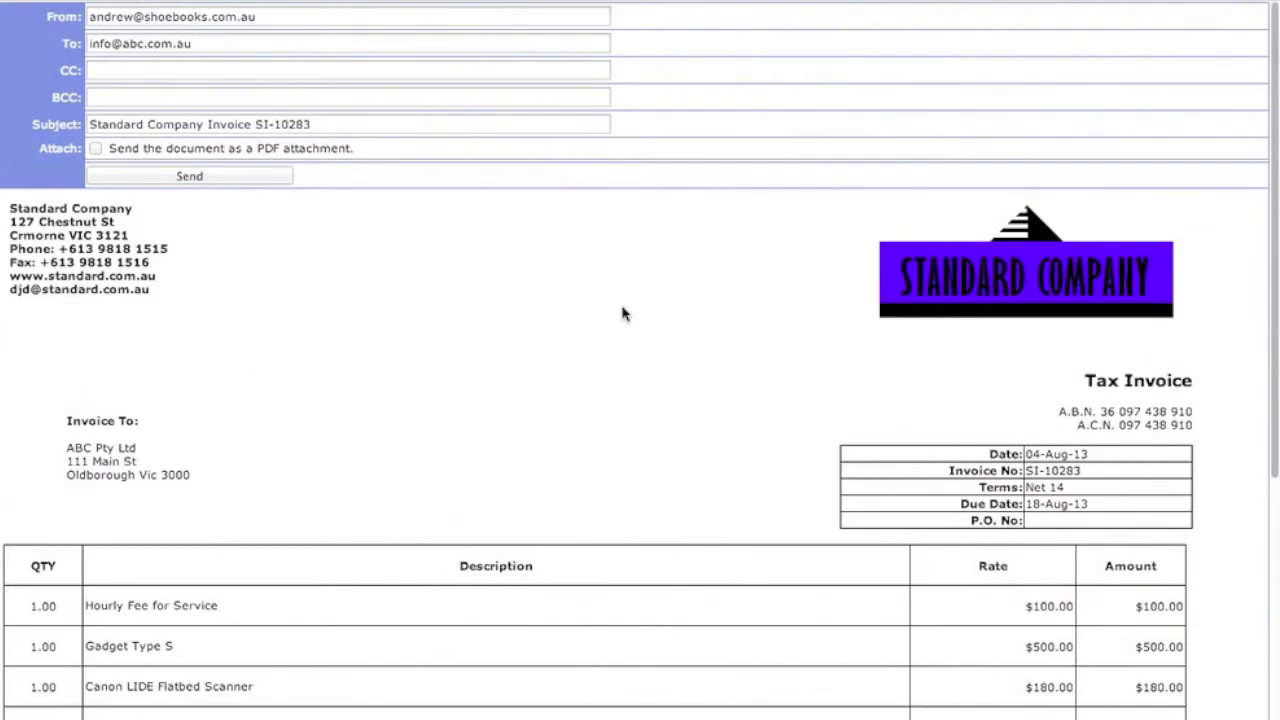
scroll(645, 431, down, 5)
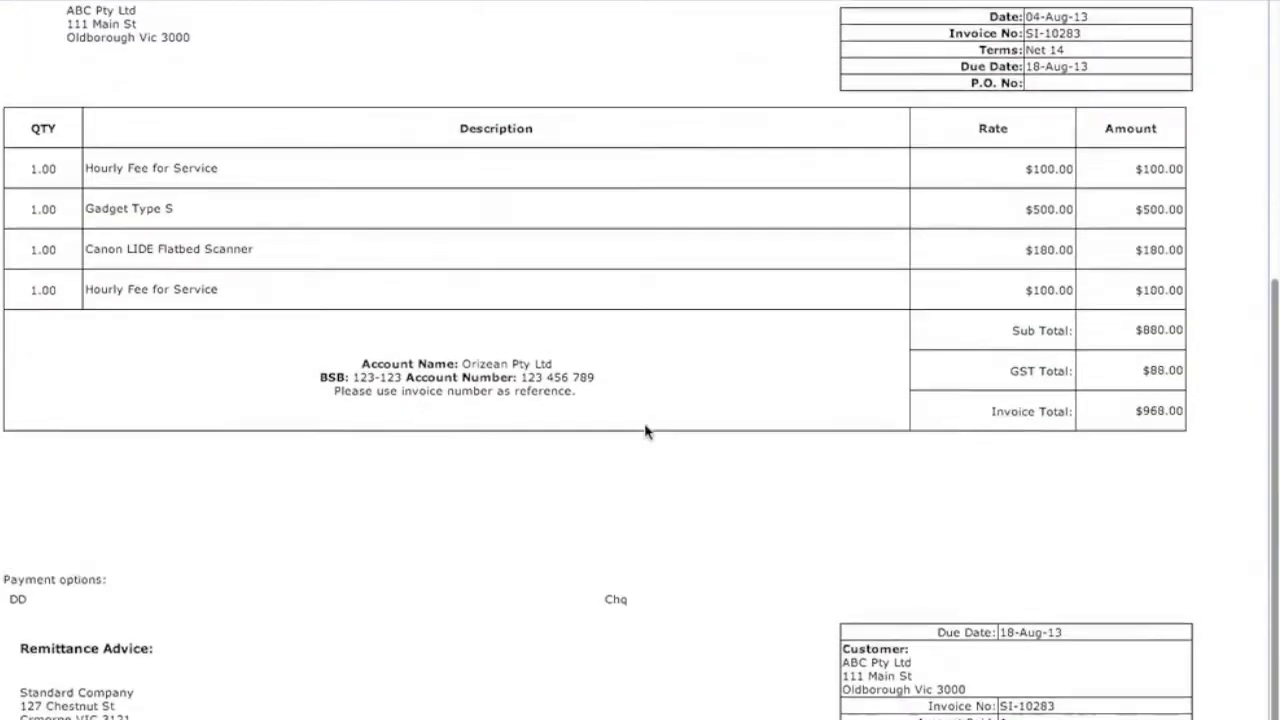
scroll(642, 431, up, 5)
Turn on sending the invoice as a PDF attachment, look at the message area, and close the email without sending it.
click(106, 148)
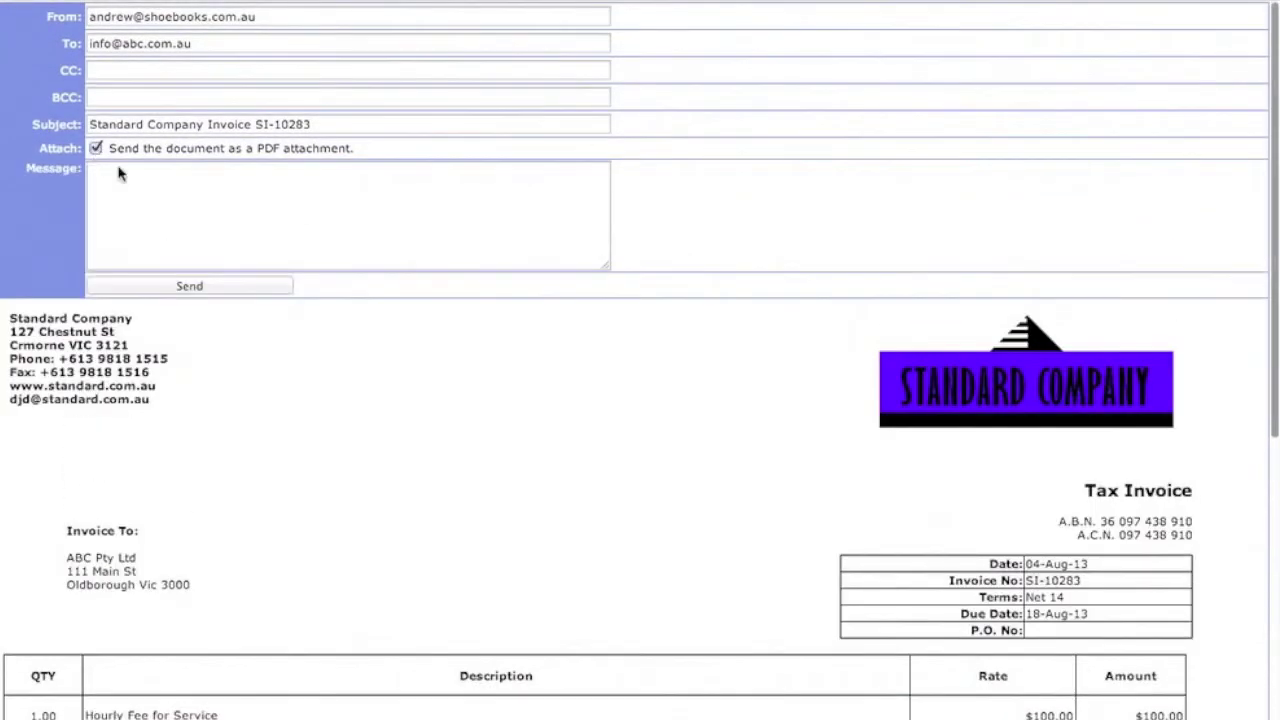
click(221, 17)
click(164, 181)
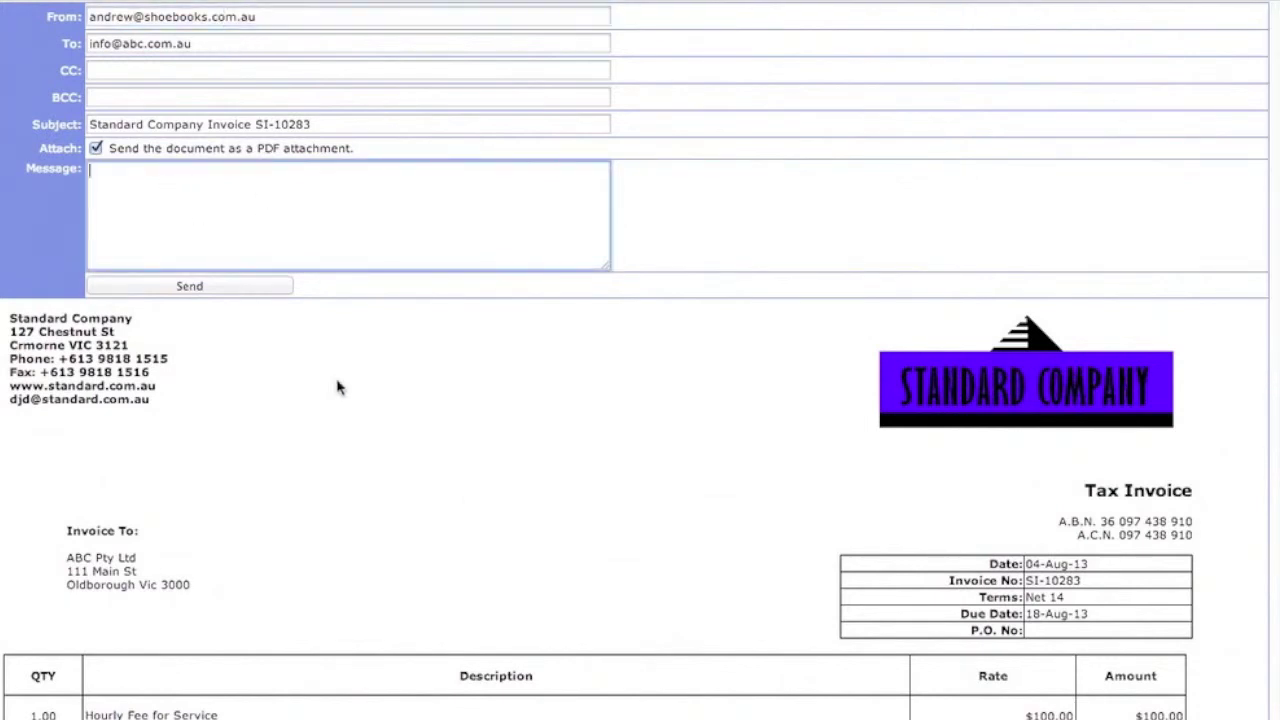
scroll(337, 380, down, 3)
scroll(466, 282, up, 3)
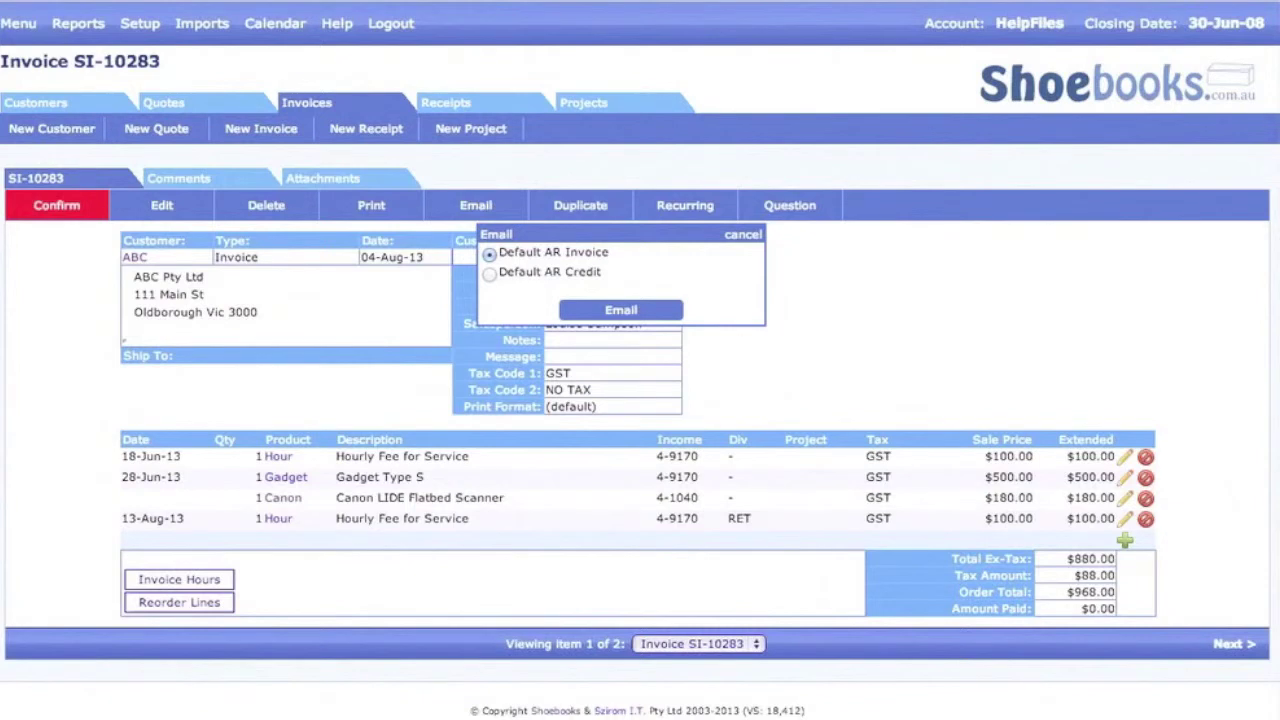
click(748, 236)
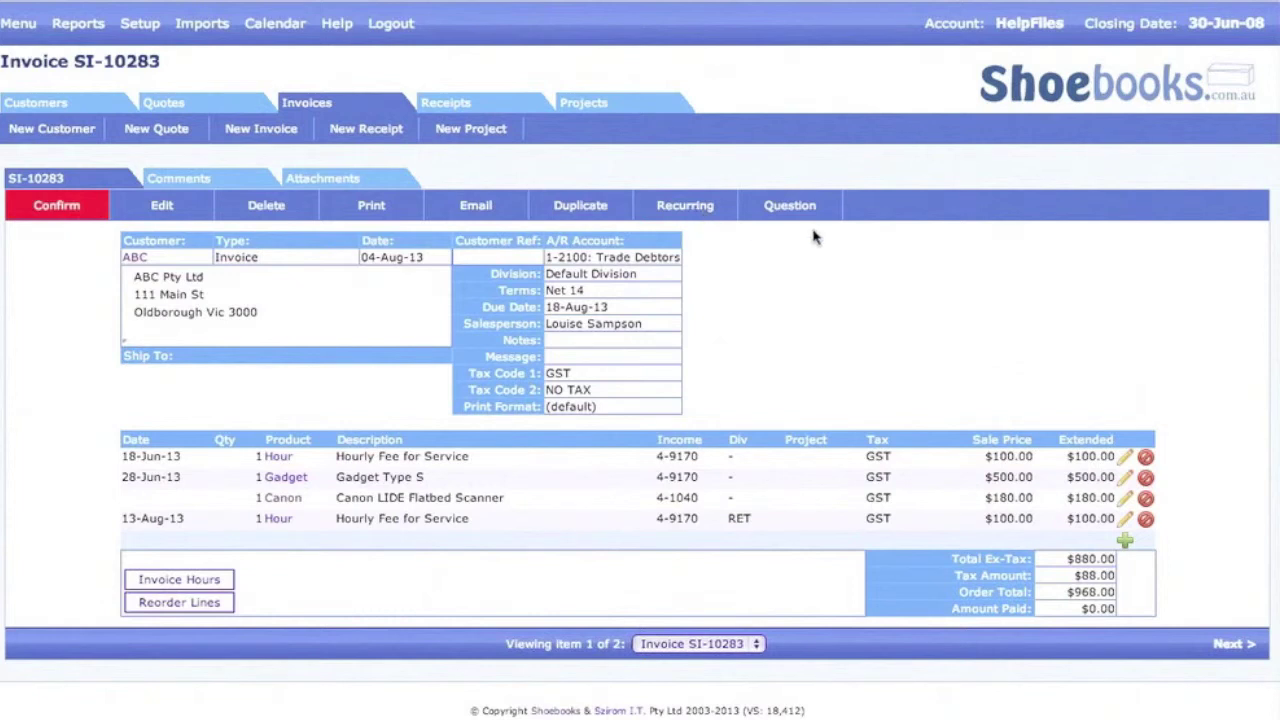
View the new question form for the invoice, close it, and return to the main menu.
click(790, 206)
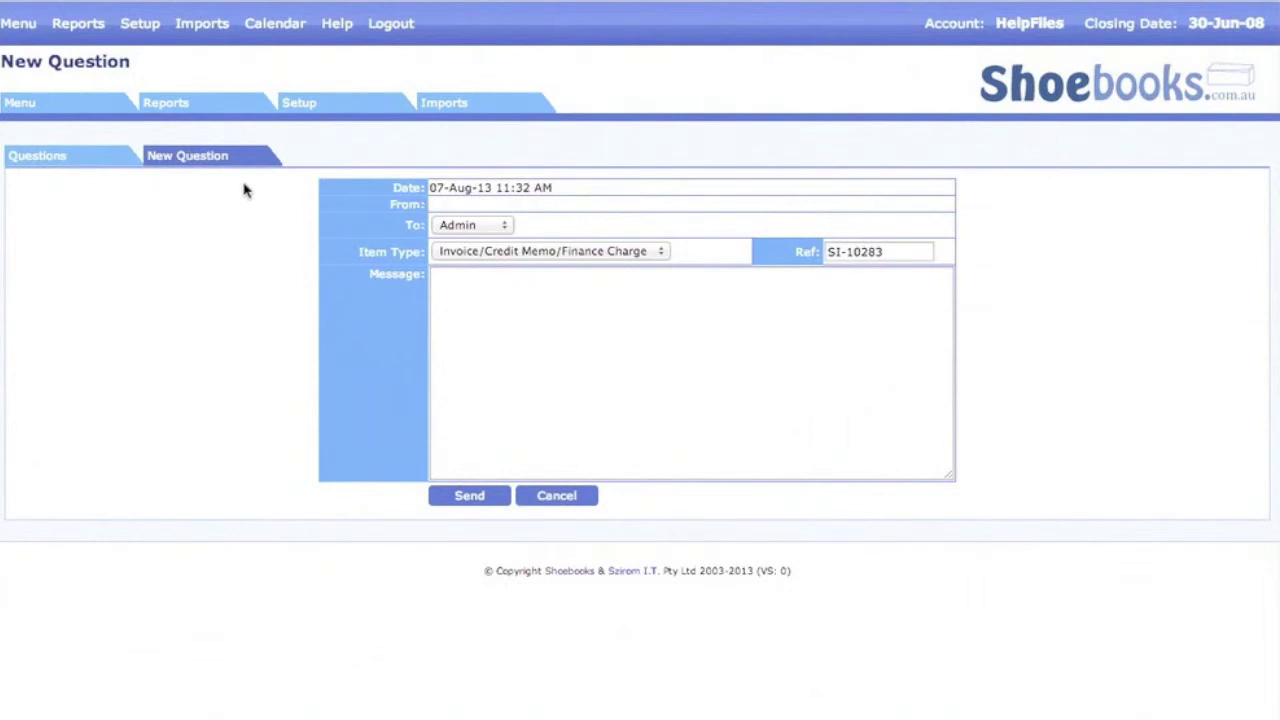
mouse_move(68, 6)
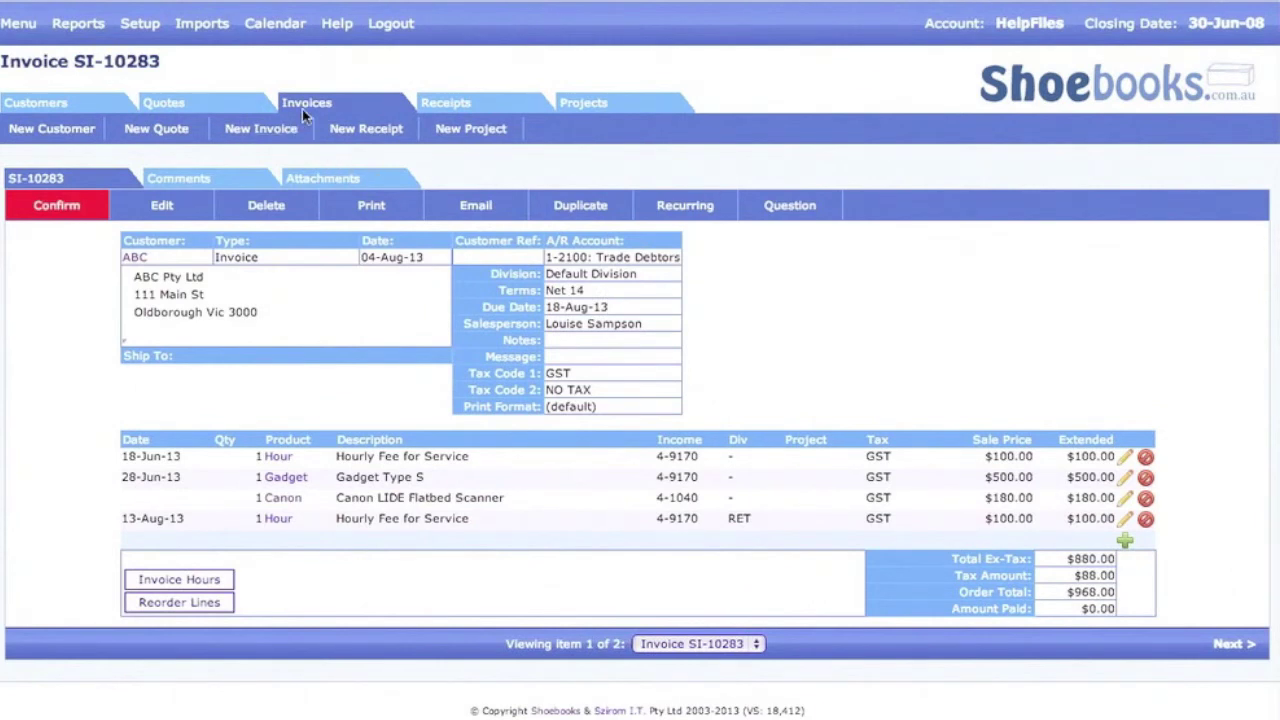
mouse_move(160, 30)
click(25, 35)
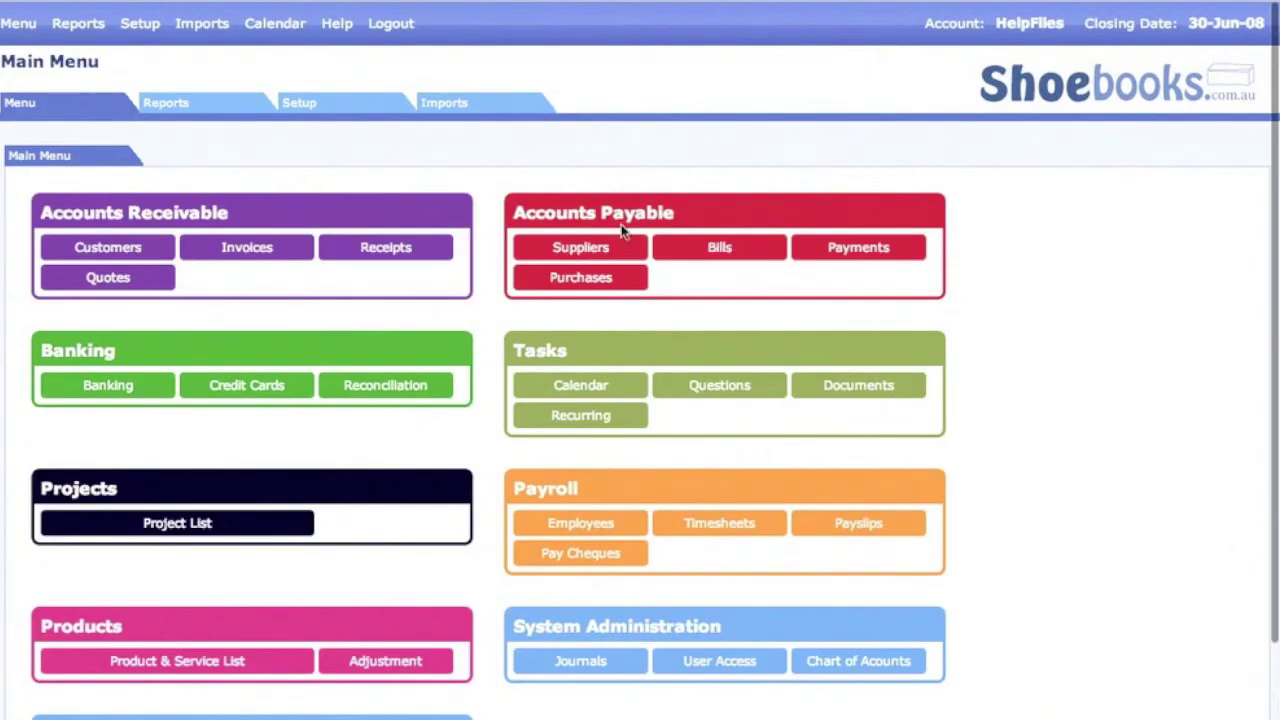
Open the Phone Company Pty Ltd bill dated 05-Aug-13 from the bill search and examine its GL detail.
click(719, 248)
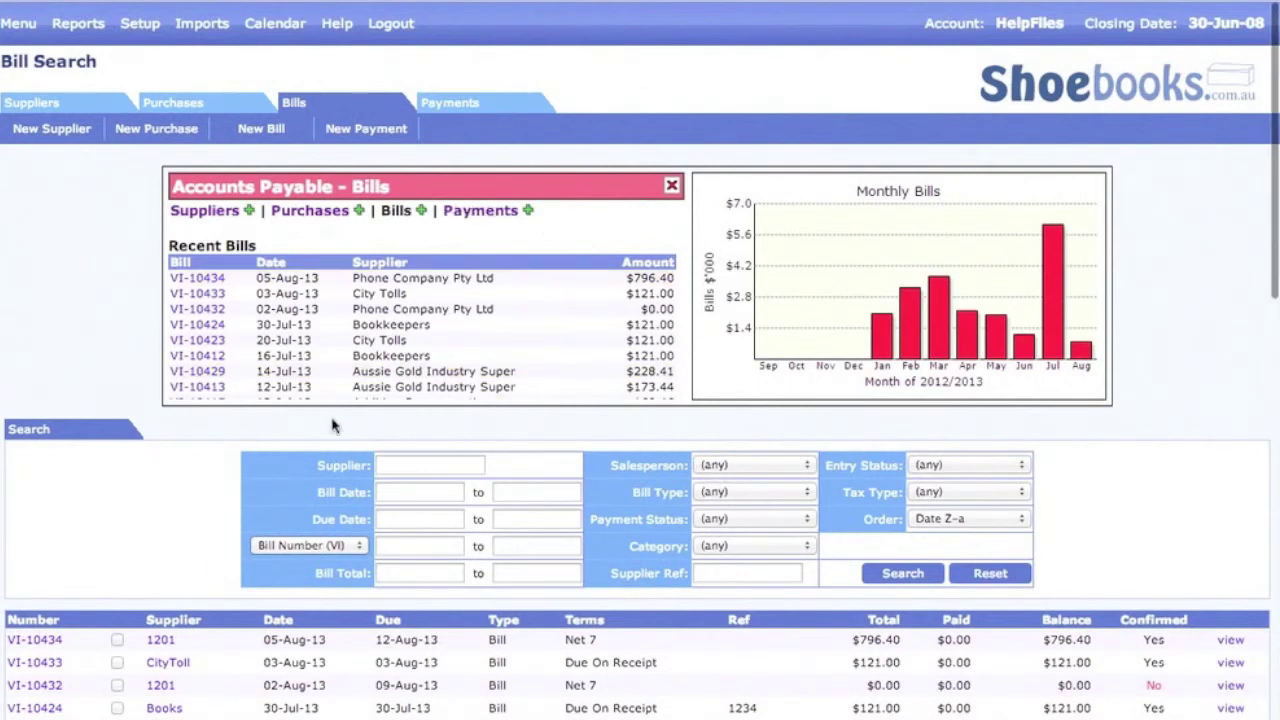
scroll(88, 360, down, 5)
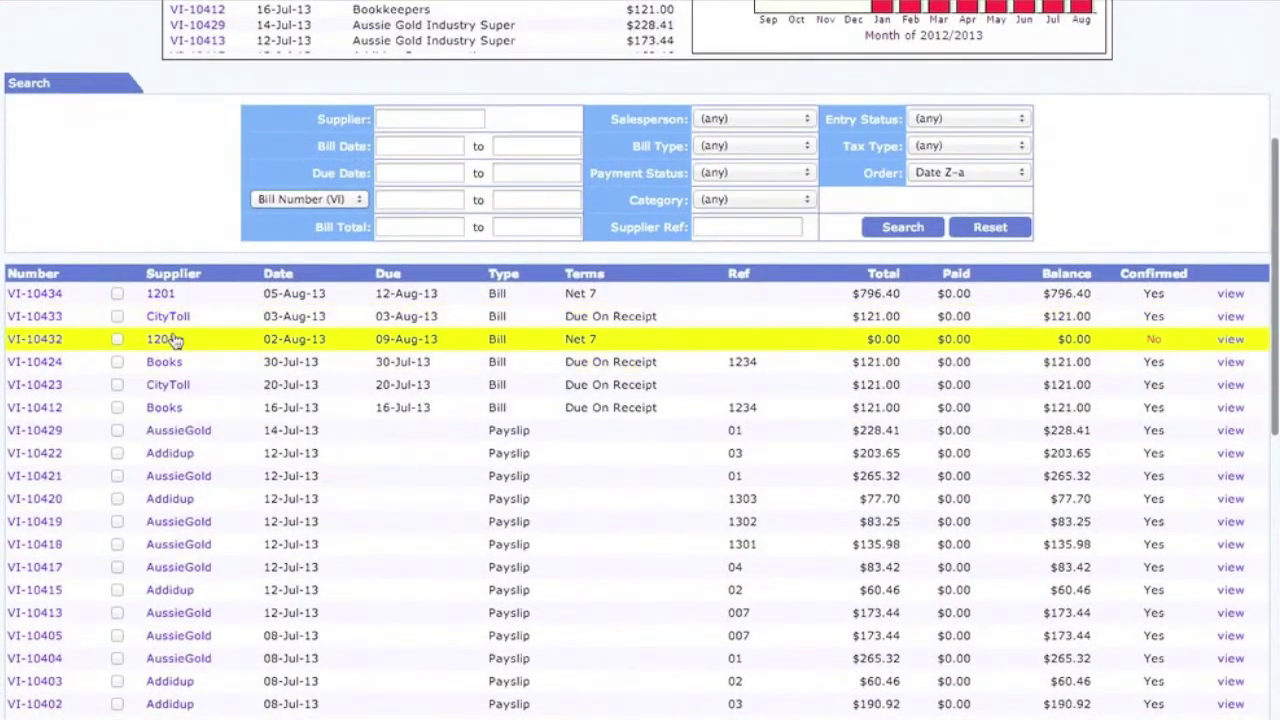
click(34, 293)
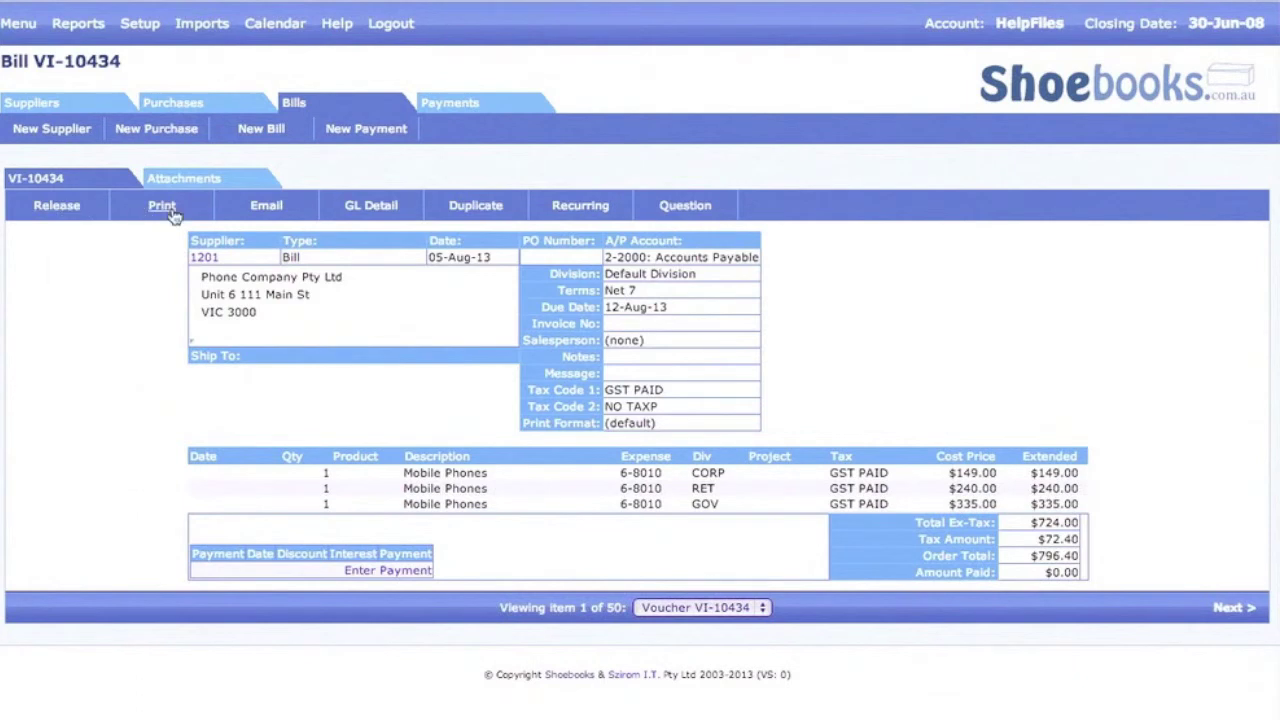
click(381, 204)
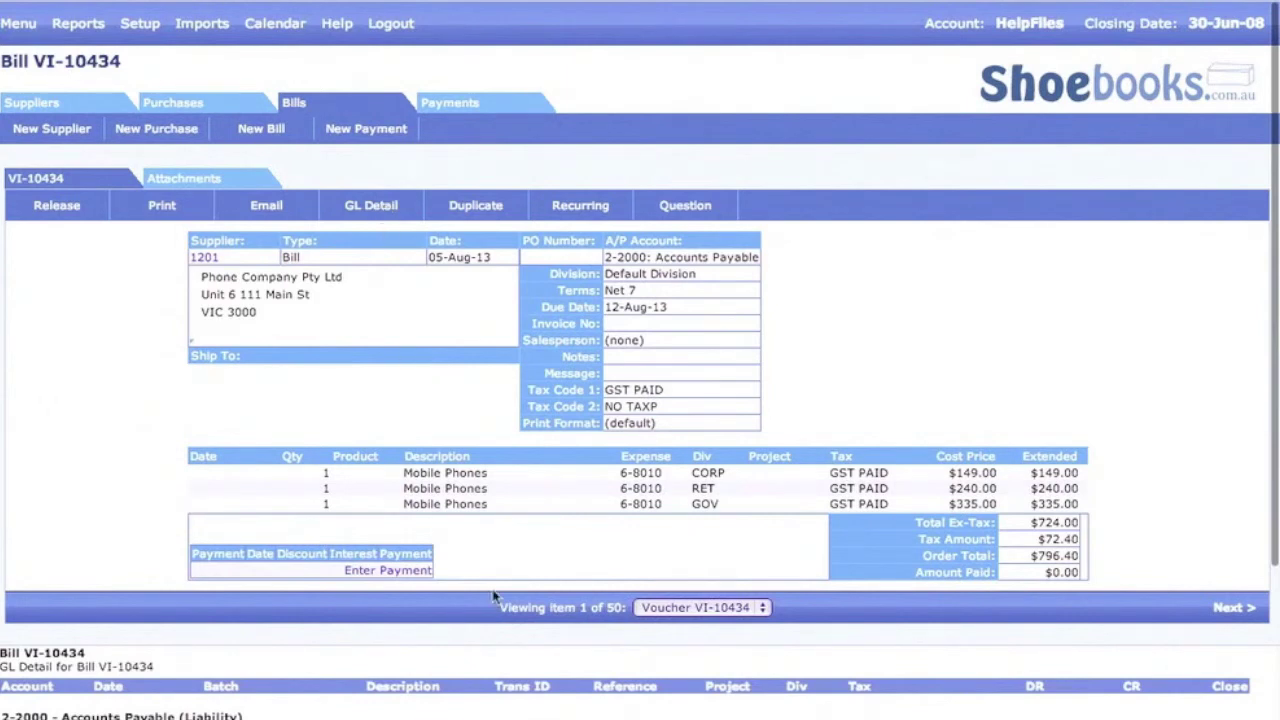
scroll(493, 597, down, 3)
scroll(586, 671, up, 3)
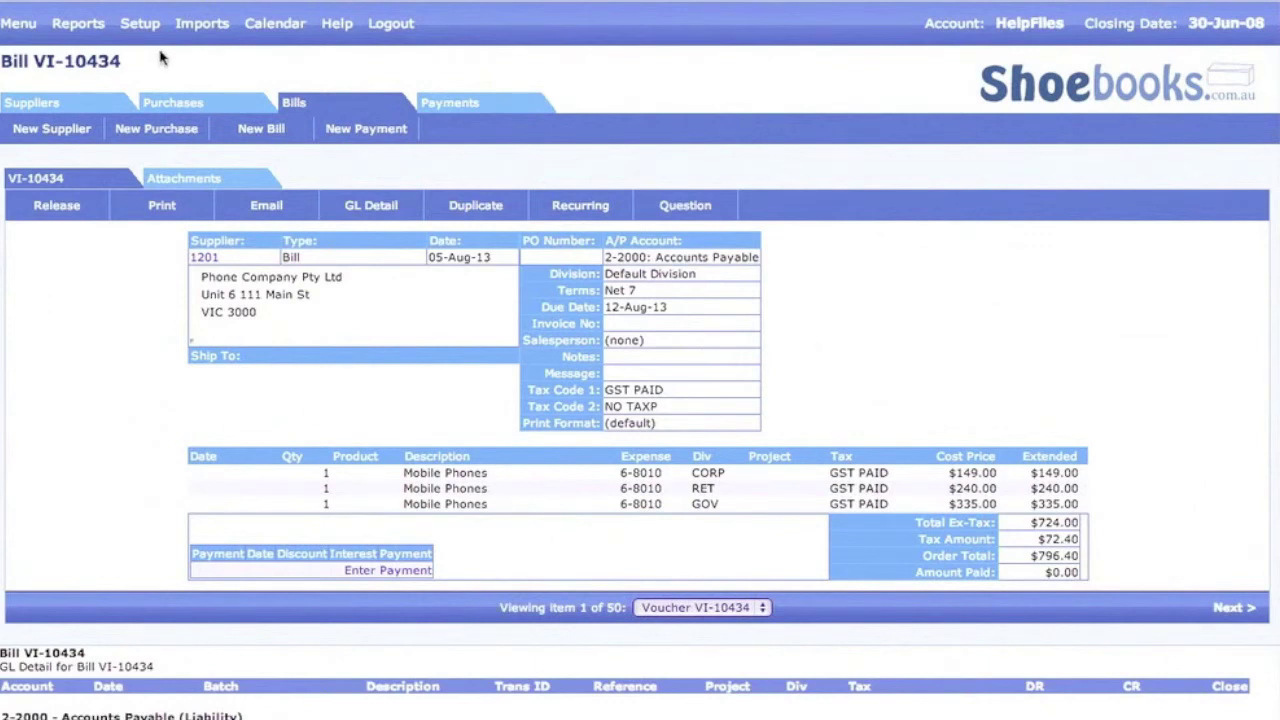
Open the full report menu and look over the available report categories.
click(78, 25)
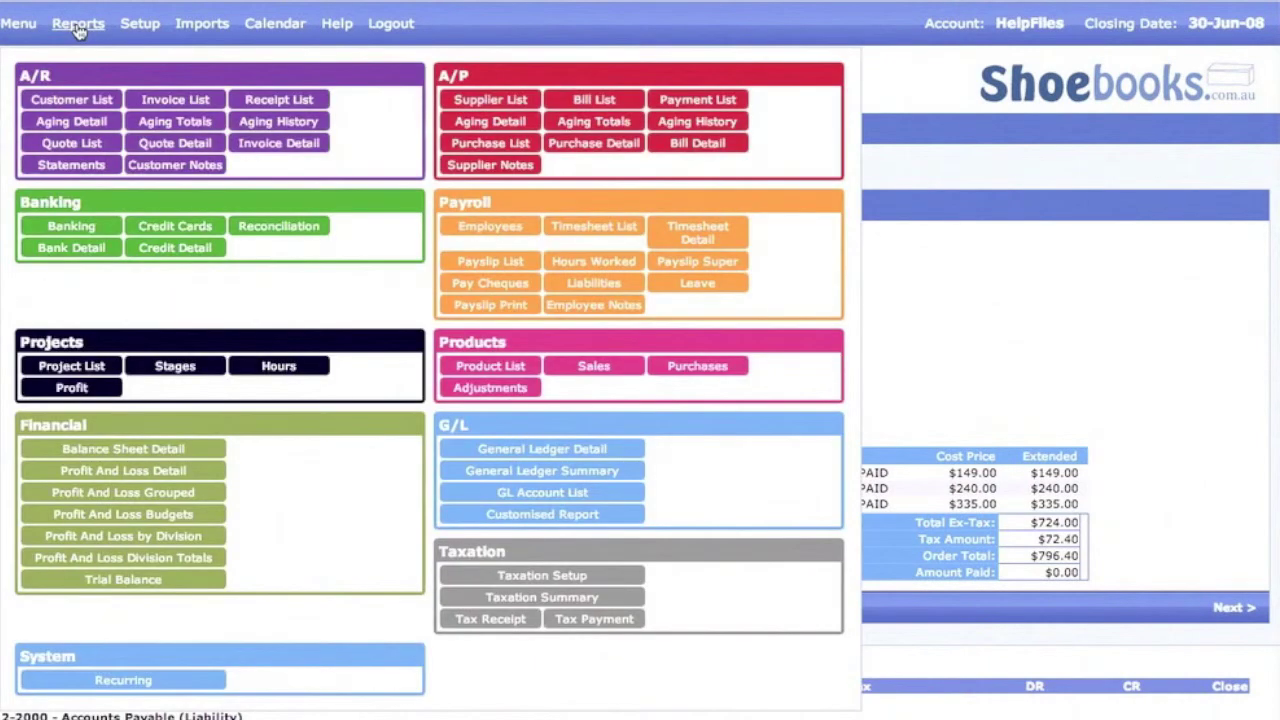
click(78, 28)
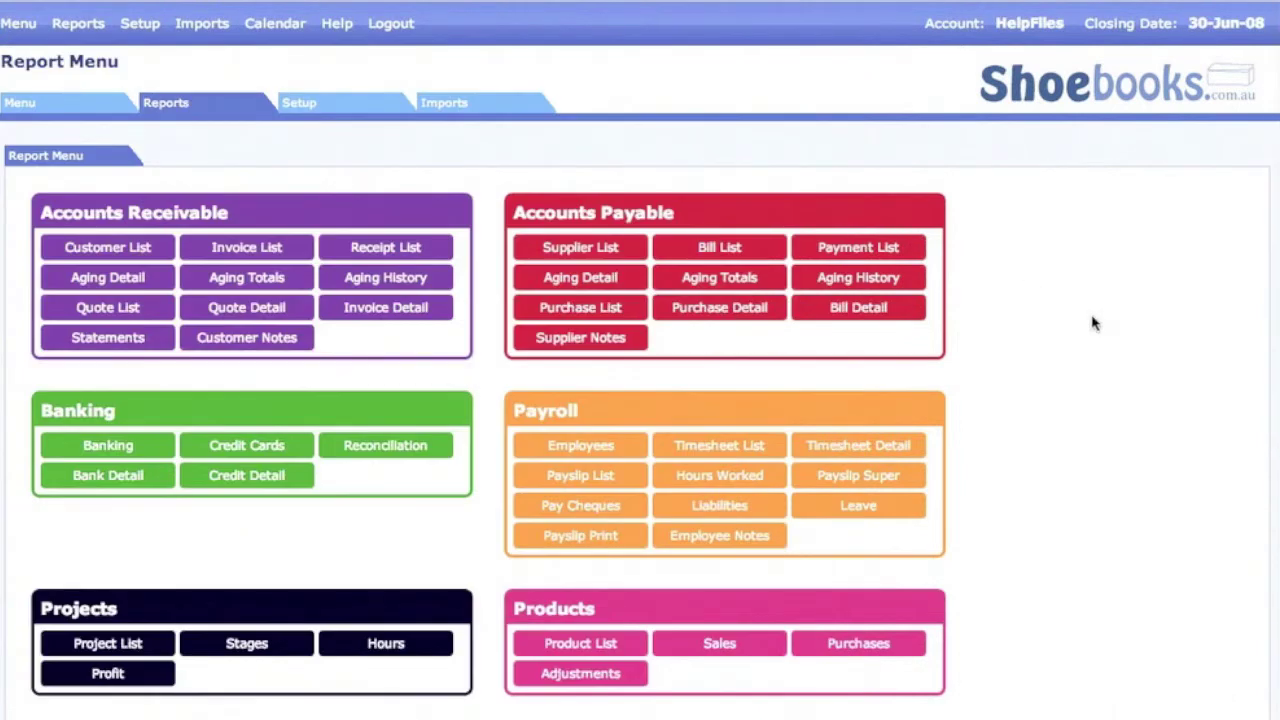
scroll(1093, 323, down, 3)
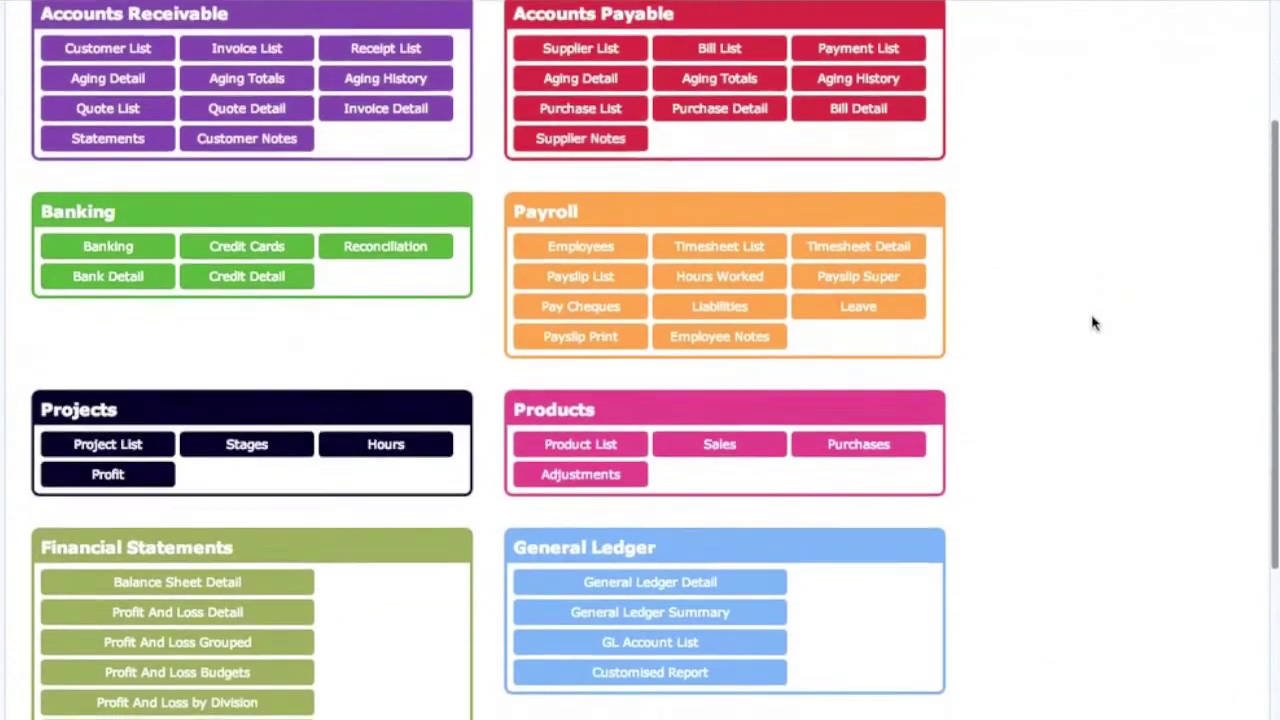
Preview the accounts receivable Customer Notes report without any filters and return to the report menu.
scroll(1093, 323, down, 1)
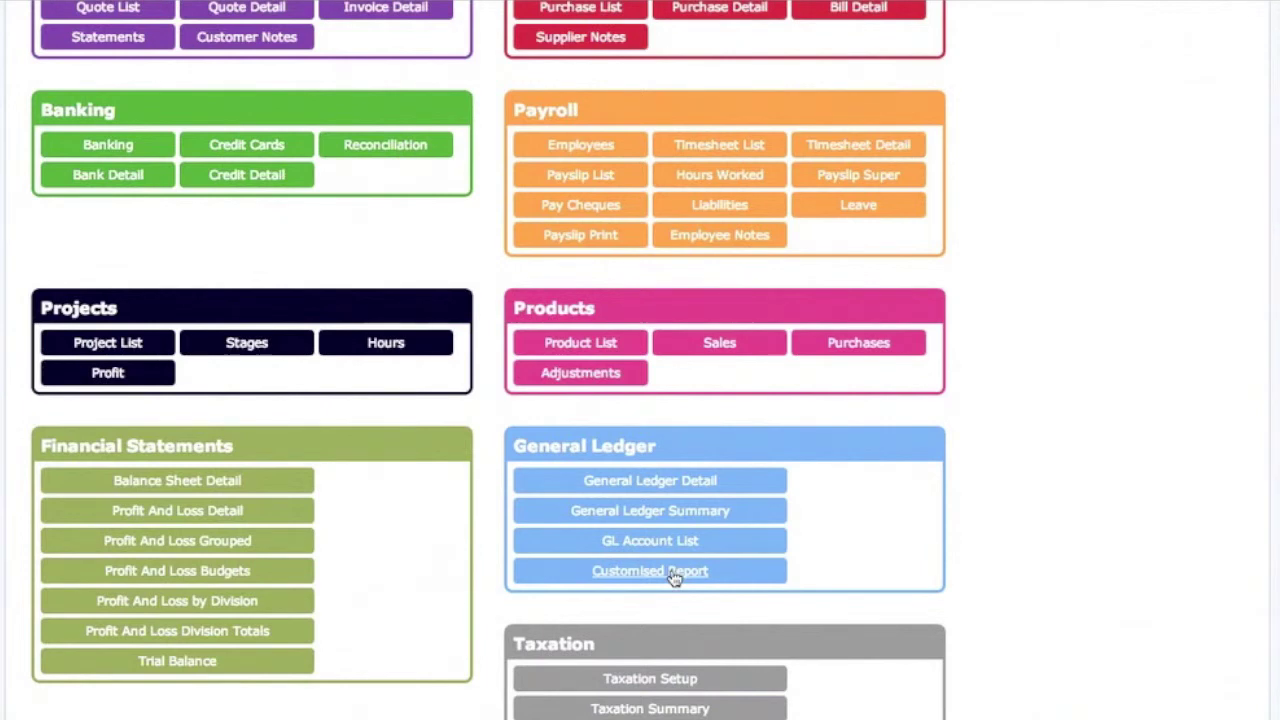
scroll(675, 577, up, 2)
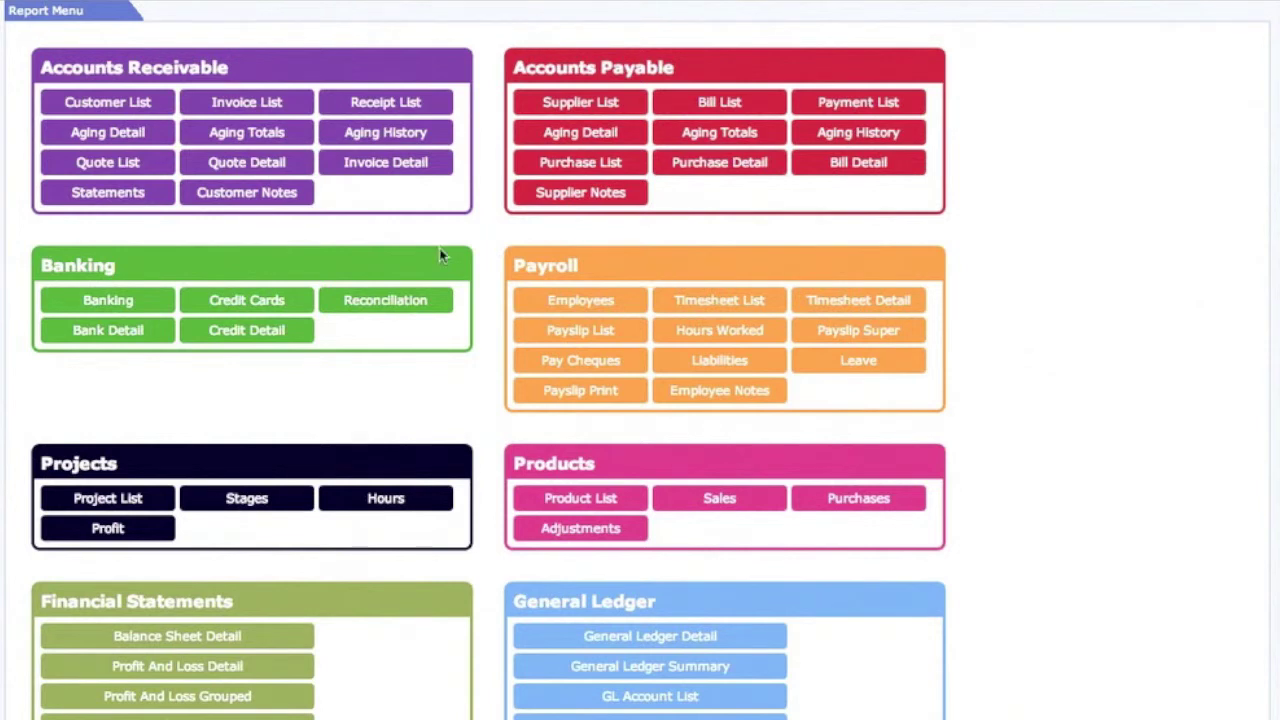
click(250, 200)
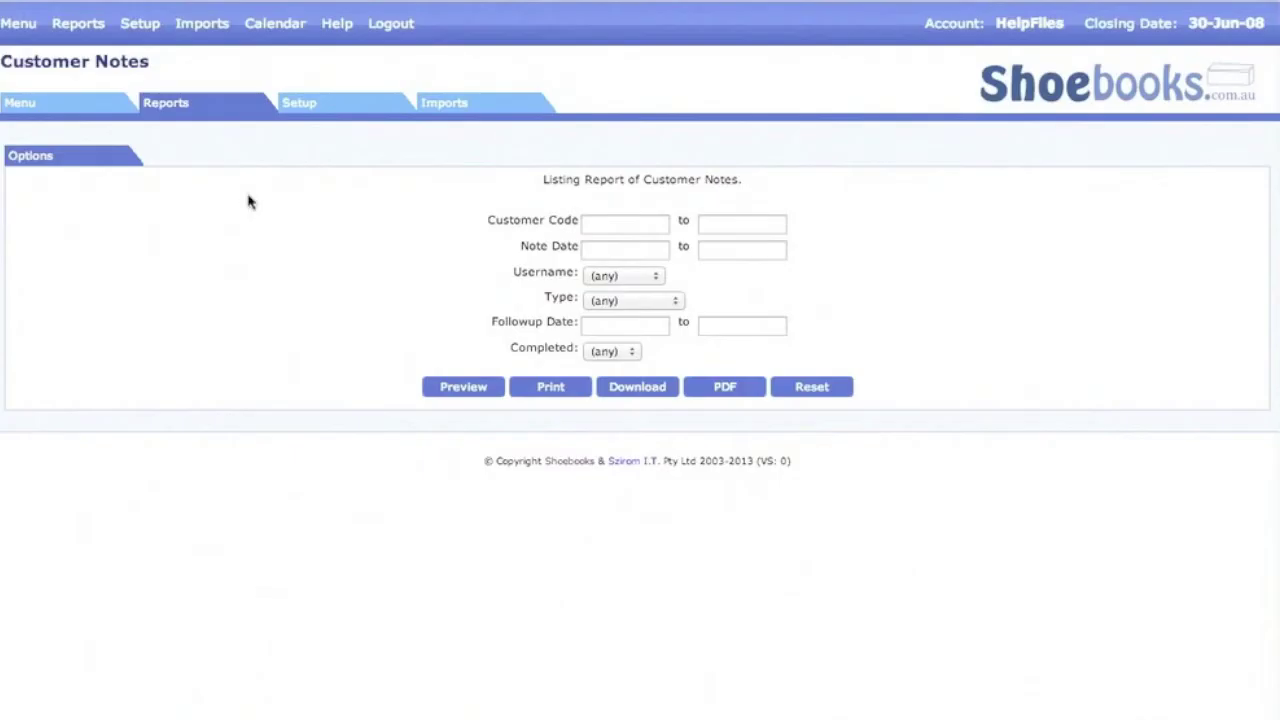
click(452, 395)
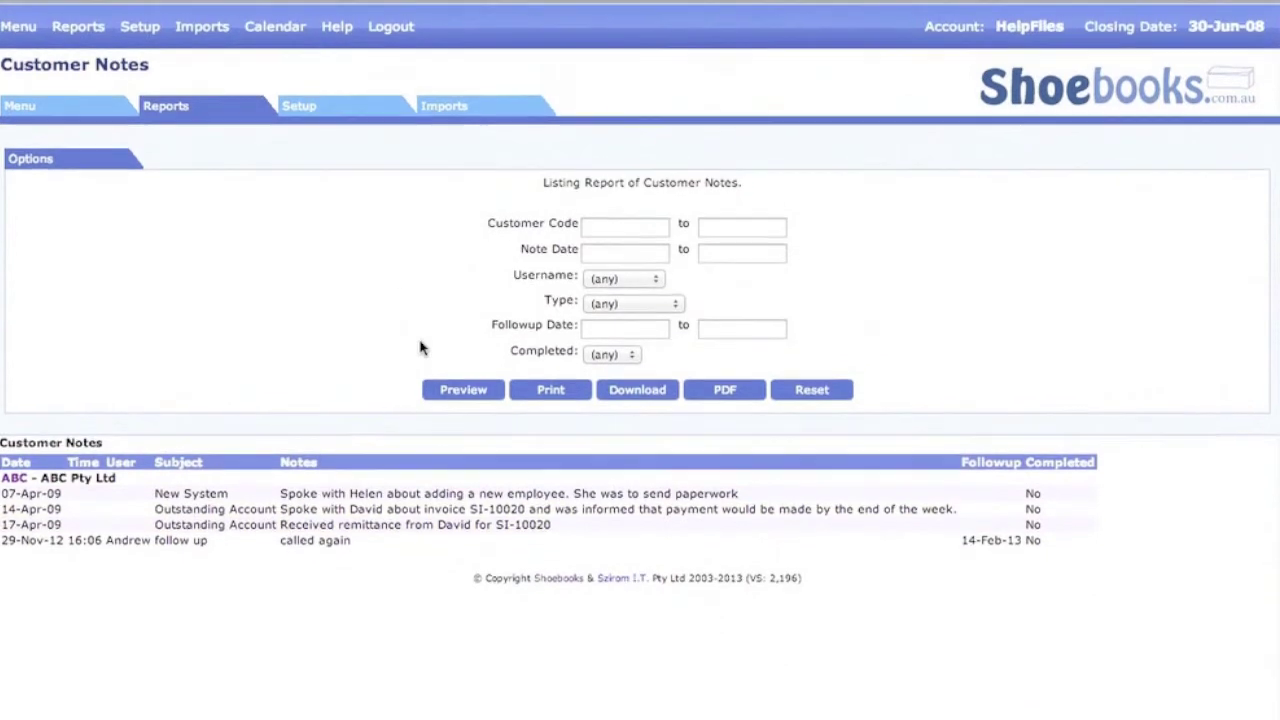
click(166, 106)
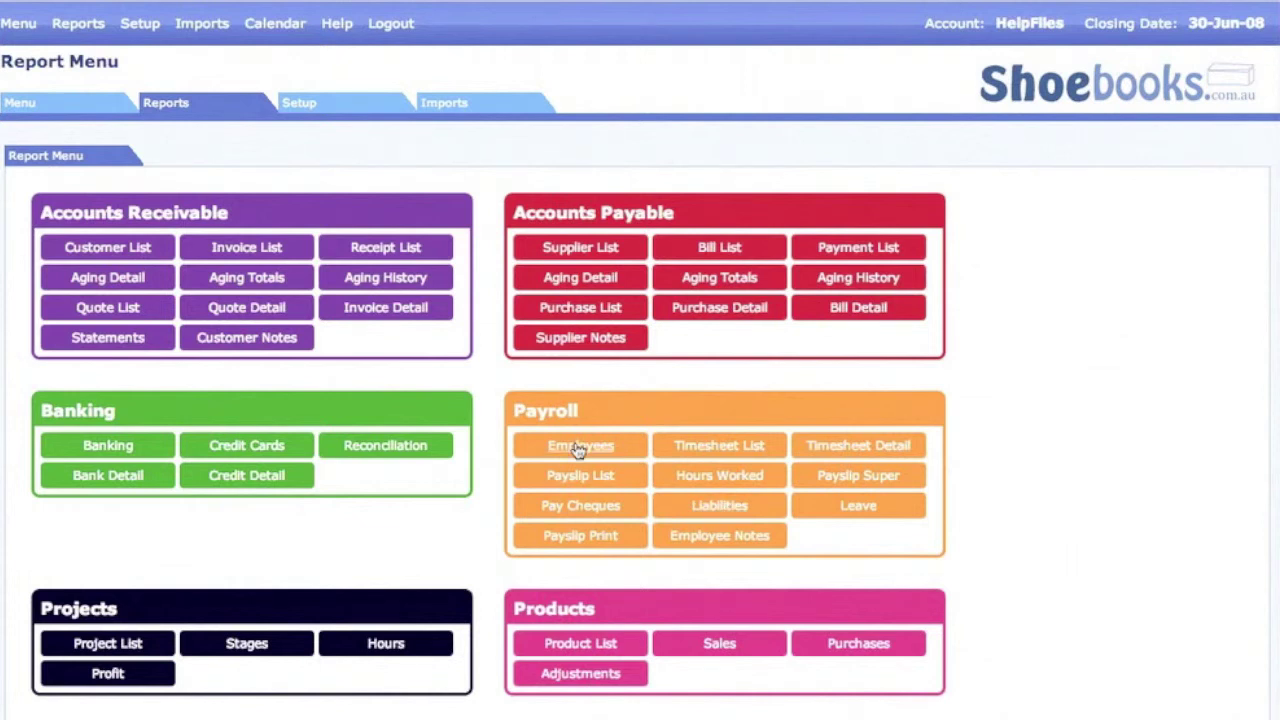
Preview the payroll Employee Notes report without any filters and return to the report menu's financial statements.
click(731, 545)
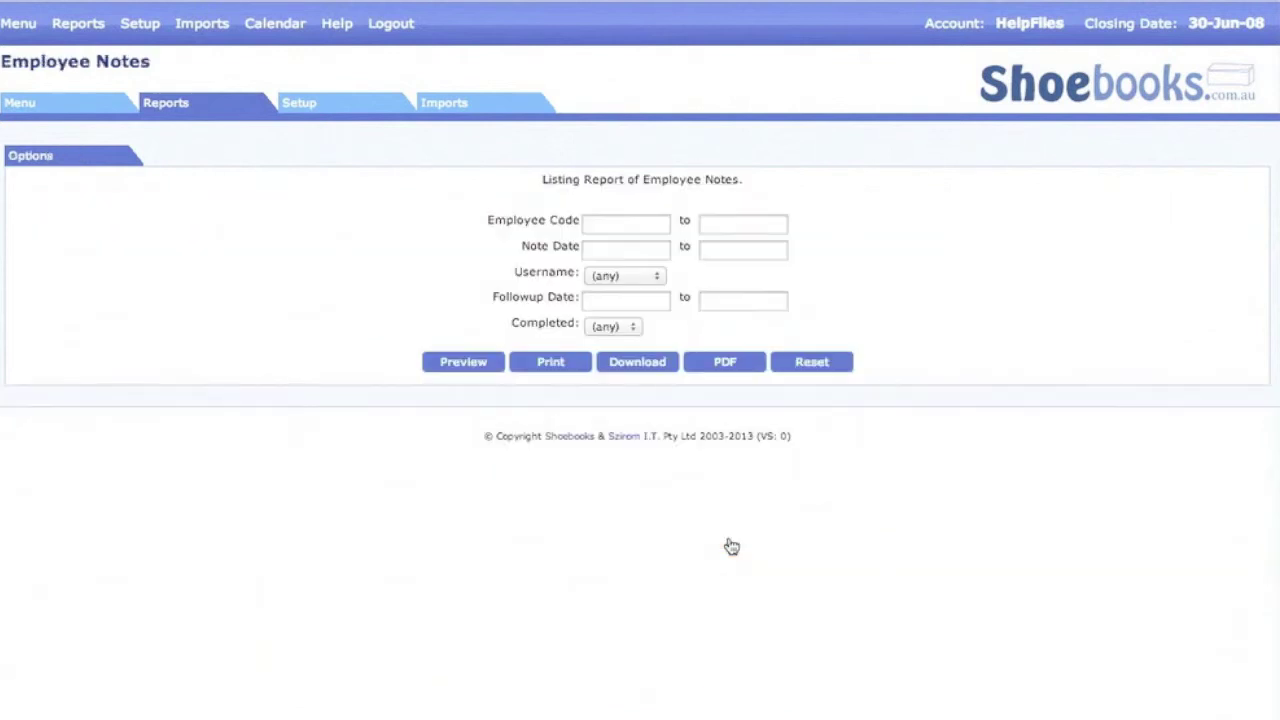
click(455, 366)
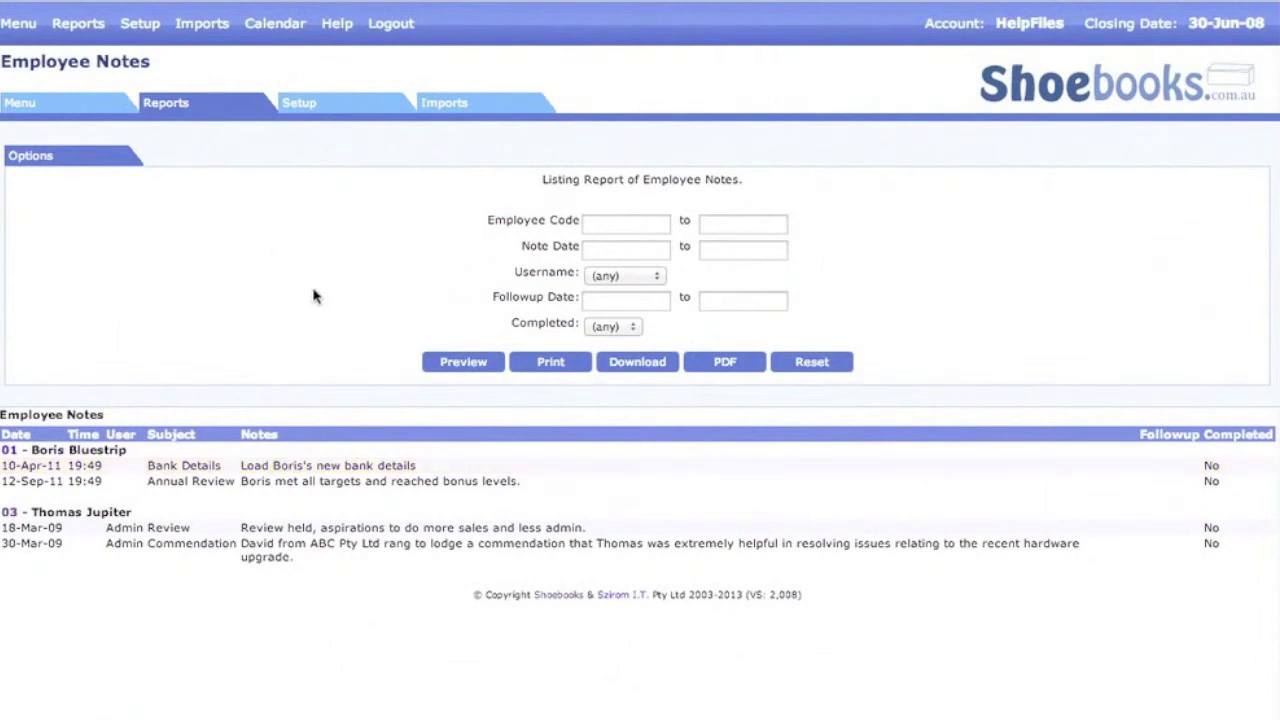
click(178, 106)
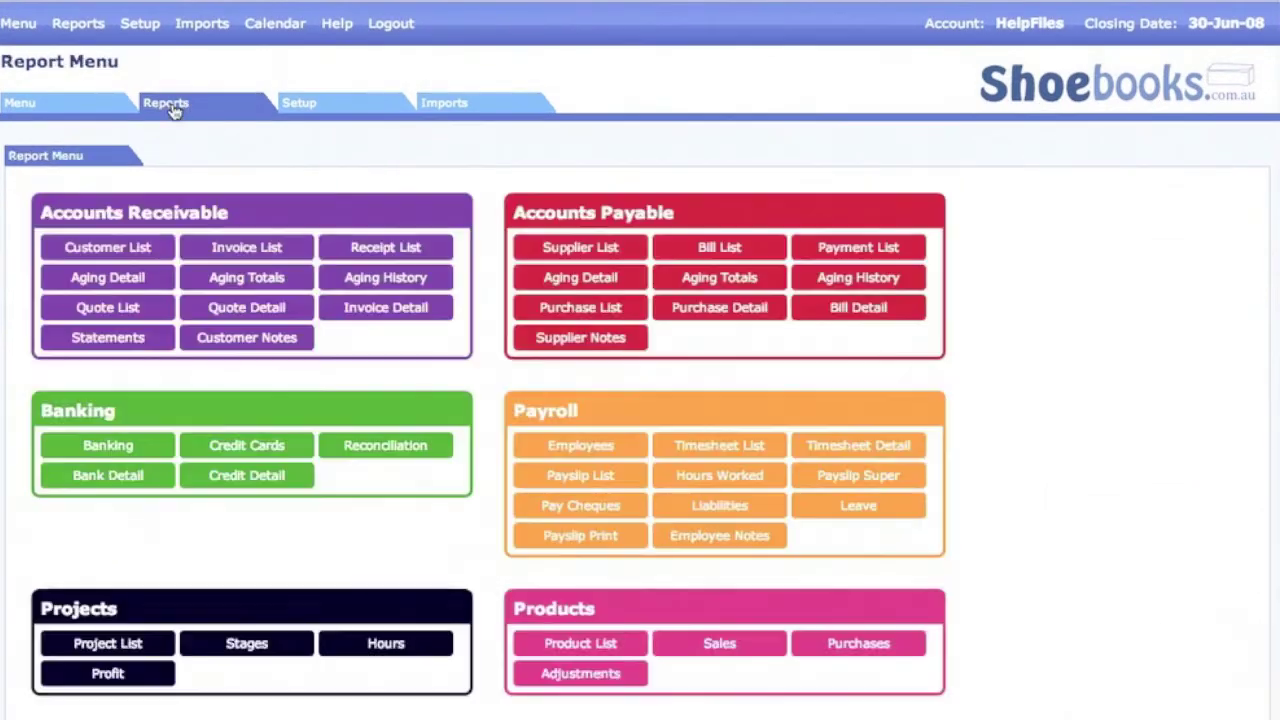
scroll(314, 580, down, 3)
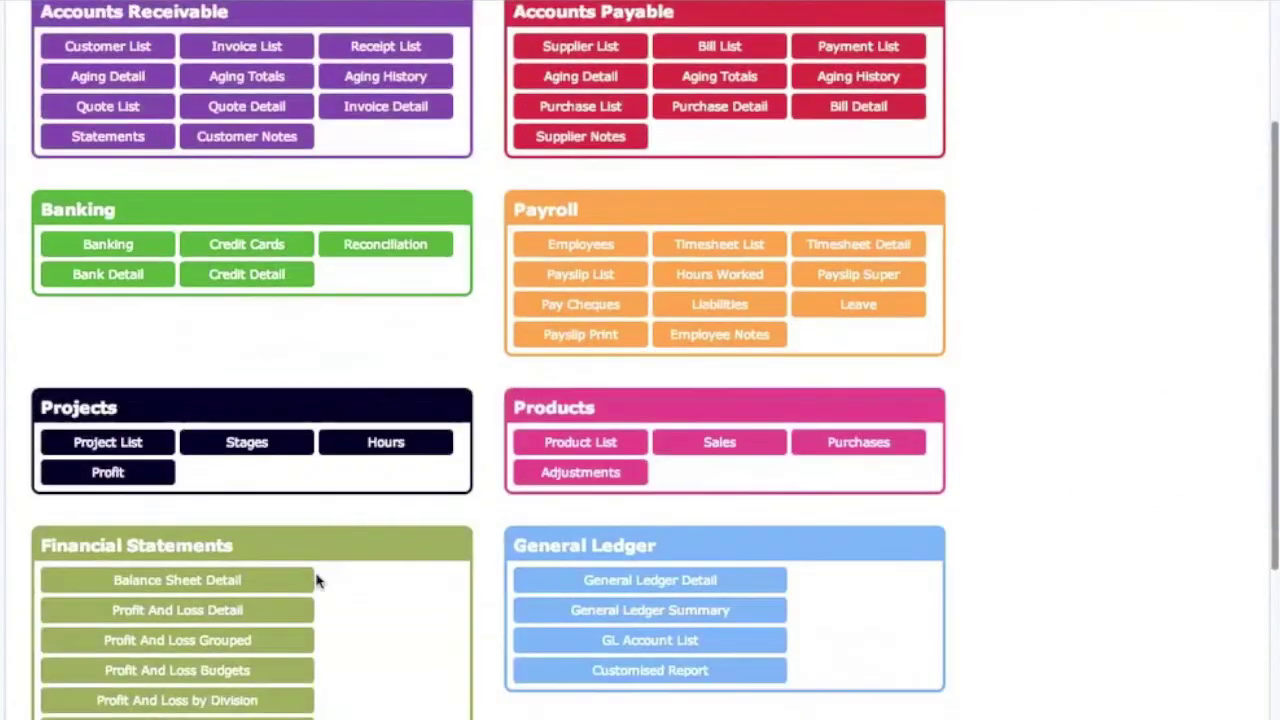